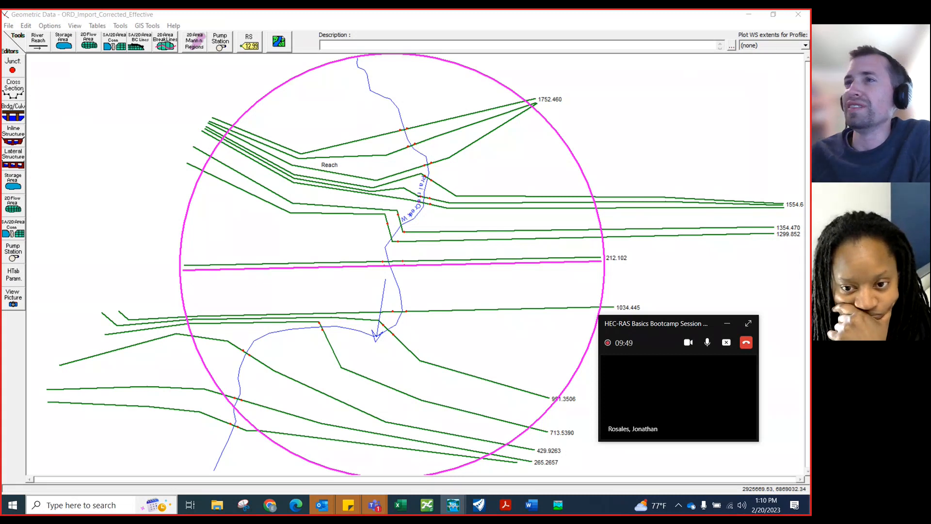
Open the cross-section editor for the selected cross section and inspect its left and right bank station points on the plot
{"action": "left_click_drag", "start_coordinate": [299, 88], "coordinate": [319, 24]}
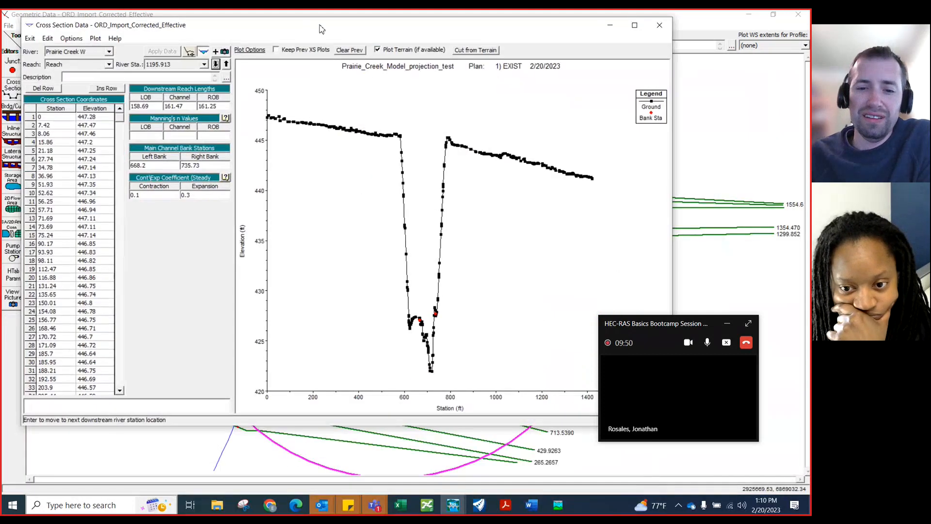
{"action": "left_click", "coordinate": [421, 322]}
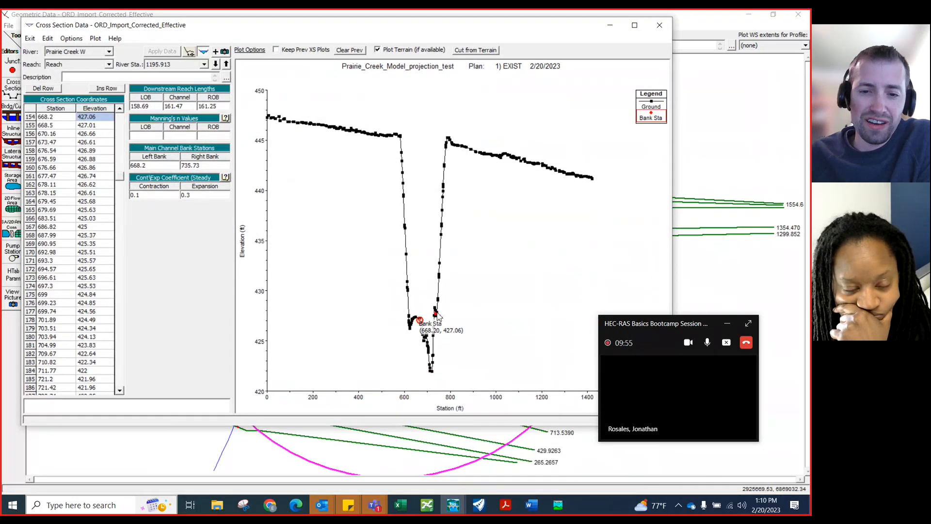
{"action": "left_click", "coordinate": [436, 315]}
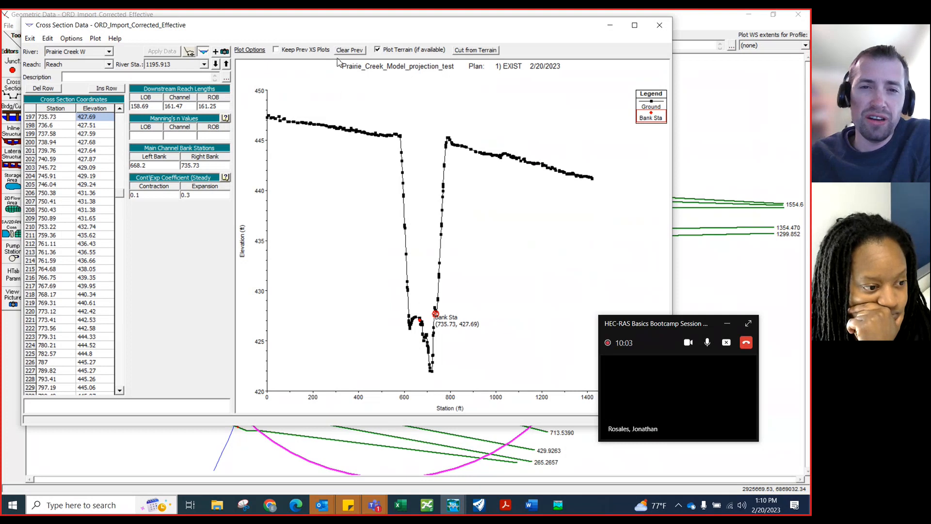
{"action": "left_click_drag", "start_coordinate": [334, 30], "coordinate": [355, 54]}
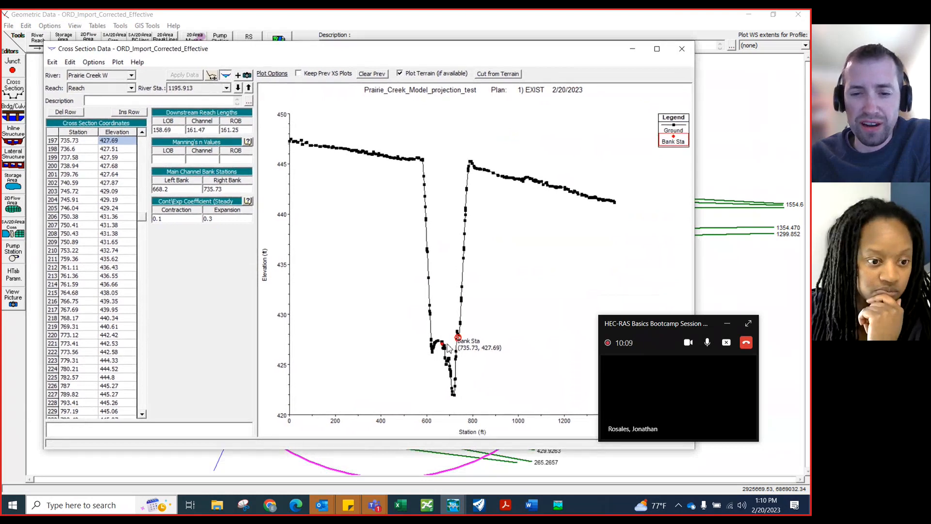
Zoom into the main channel of the cross-section plot, then return to the full plot
{"action": "right_click", "coordinate": [443, 345]}
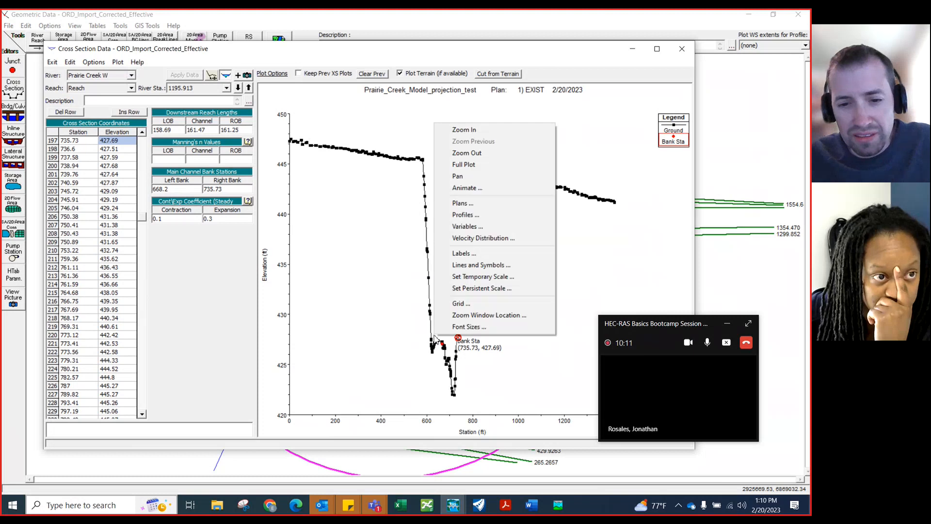
{"action": "left_click", "coordinate": [461, 129]}
{"action": "left_click_drag", "start_coordinate": [429, 318], "coordinate": [483, 409]}
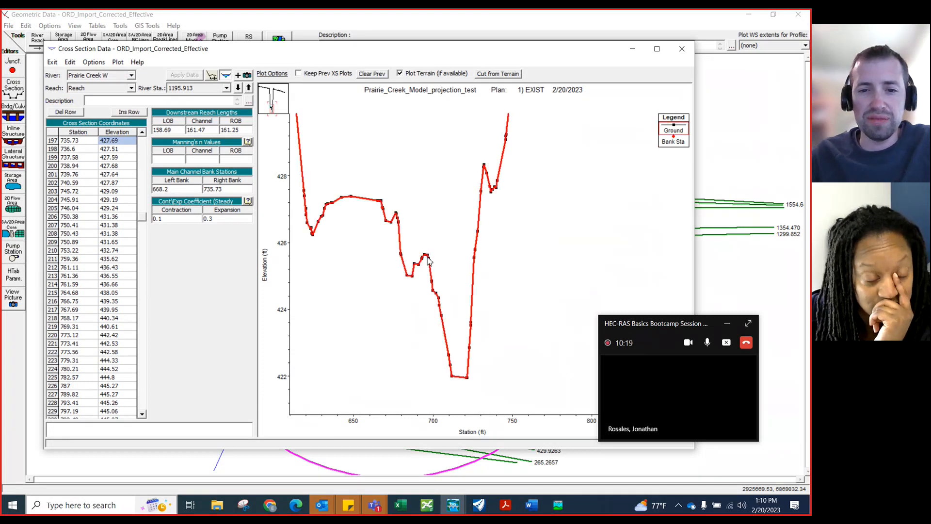
{"action": "right_click", "coordinate": [435, 169]}
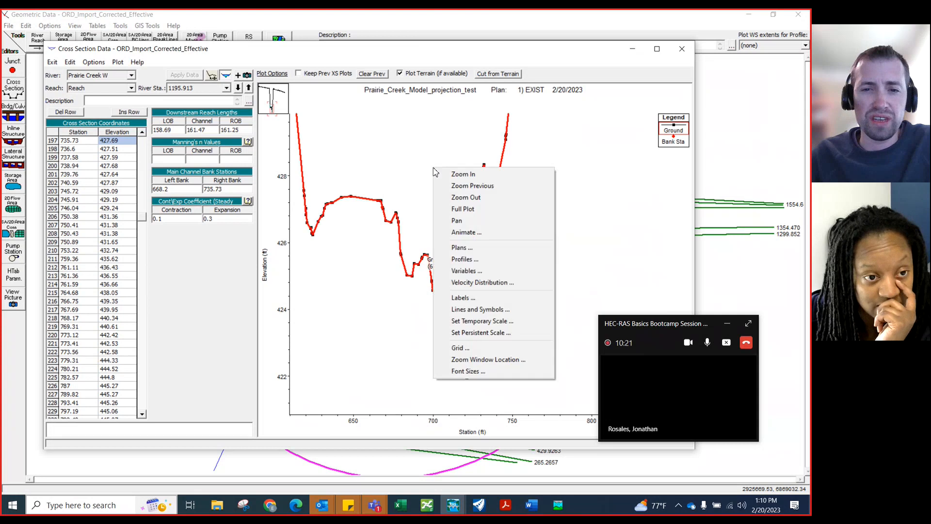
{"action": "left_click", "coordinate": [459, 209]}
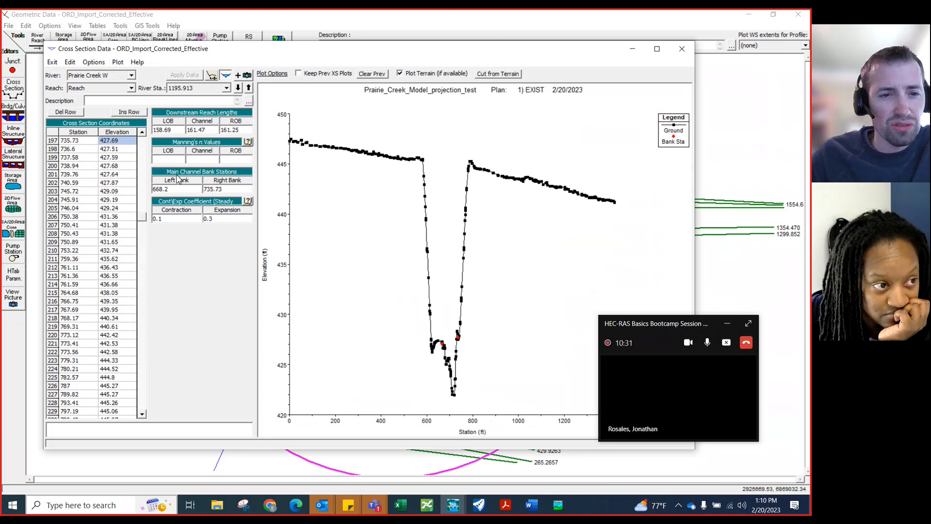
Inspect the left overbank and channel Manning's n fields, then close the cross-section editor
{"action": "left_click", "coordinate": [169, 159]}
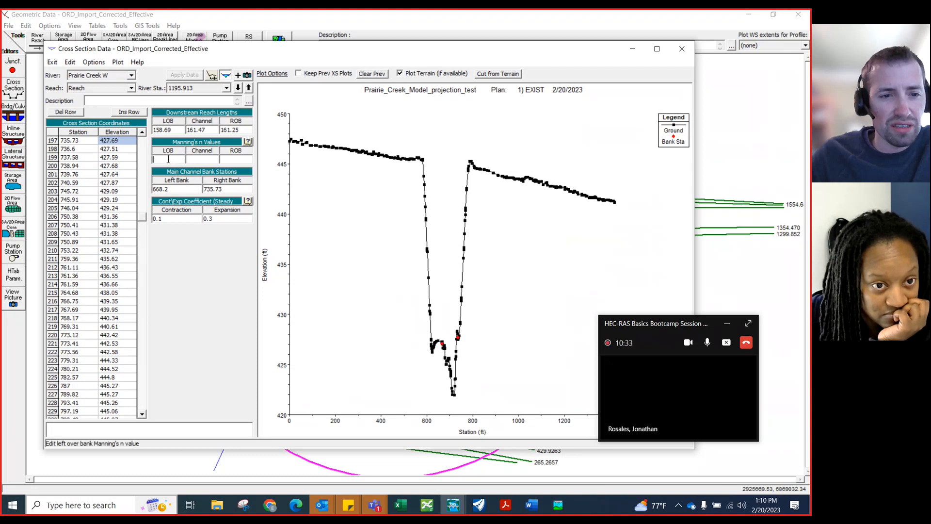
{"action": "left_click", "coordinate": [210, 158]}
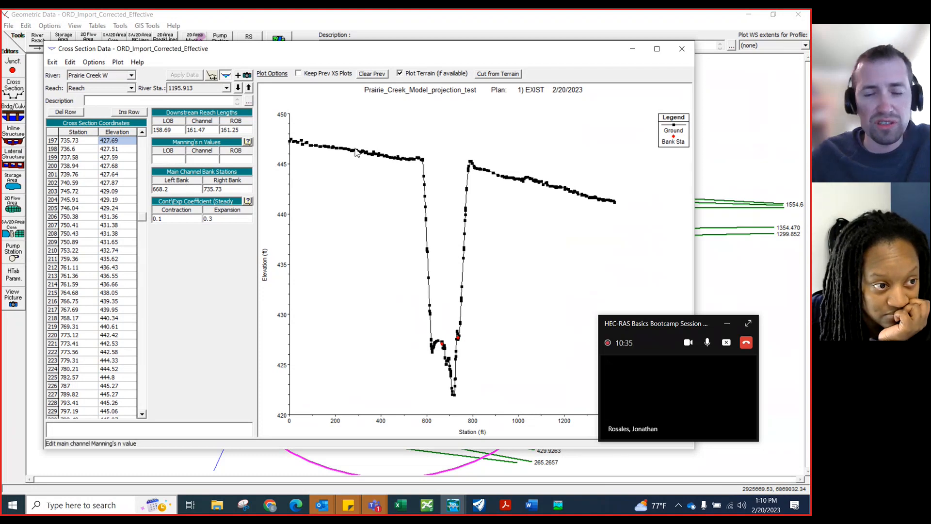
{"action": "left_click", "coordinate": [682, 49]}
Open the geometry file Existing and view its cross-section data, then close the cross-section editor
{"action": "left_click", "coordinate": [8, 25]}
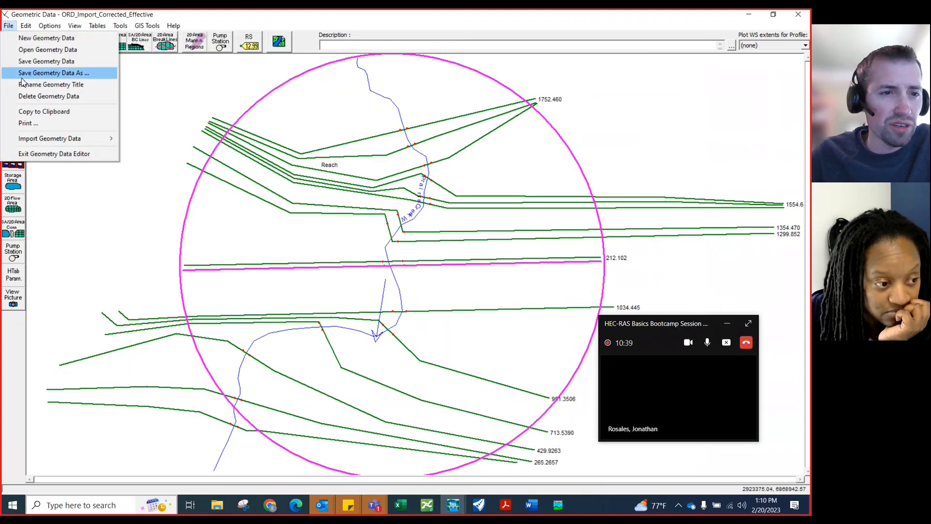
{"action": "left_click", "coordinate": [31, 50]}
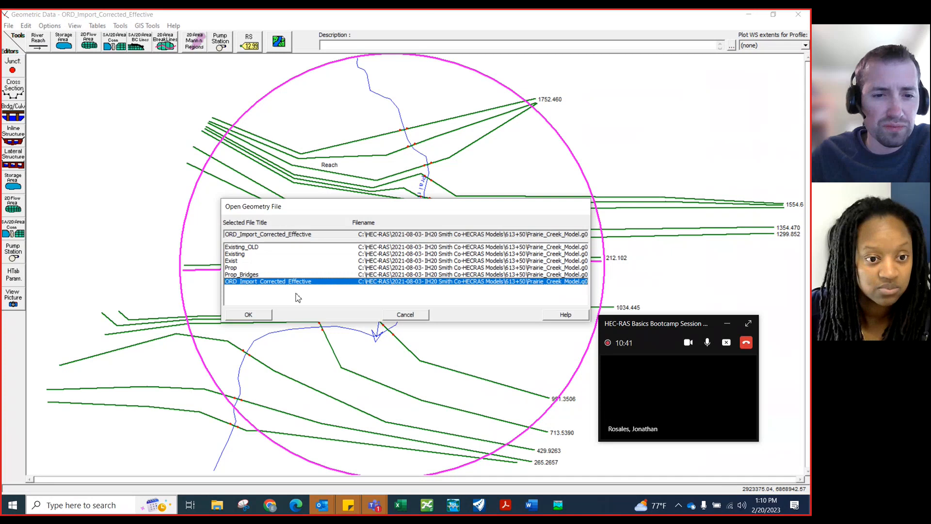
{"action": "left_click", "coordinate": [250, 253]}
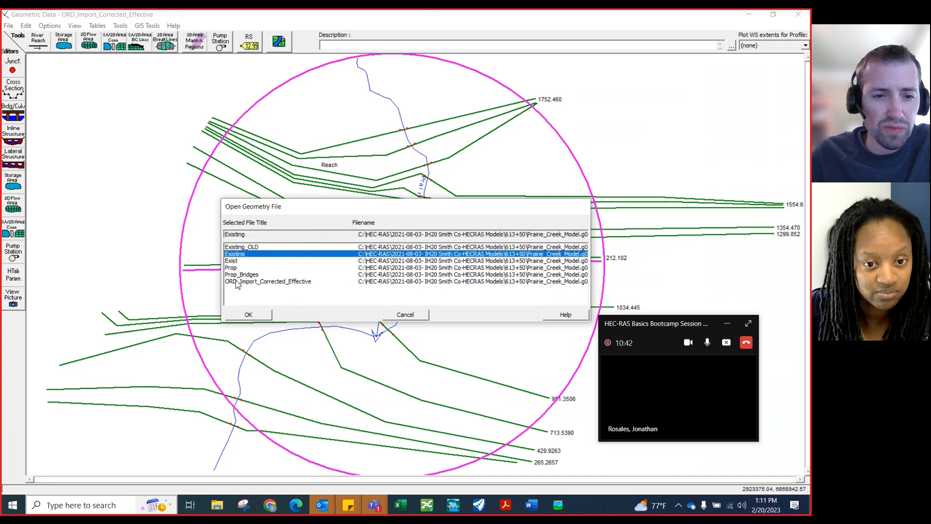
{"action": "left_click", "coordinate": [243, 317]}
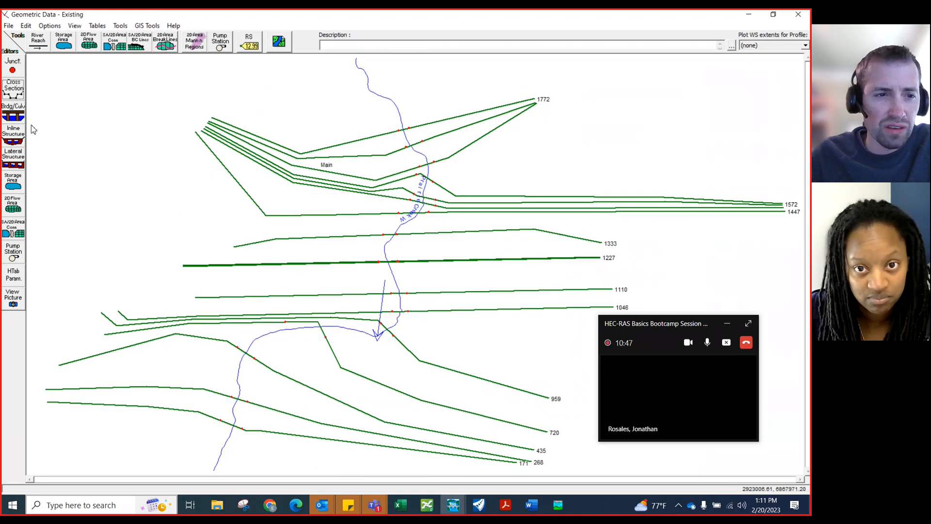
{"action": "left_click", "coordinate": [14, 90]}
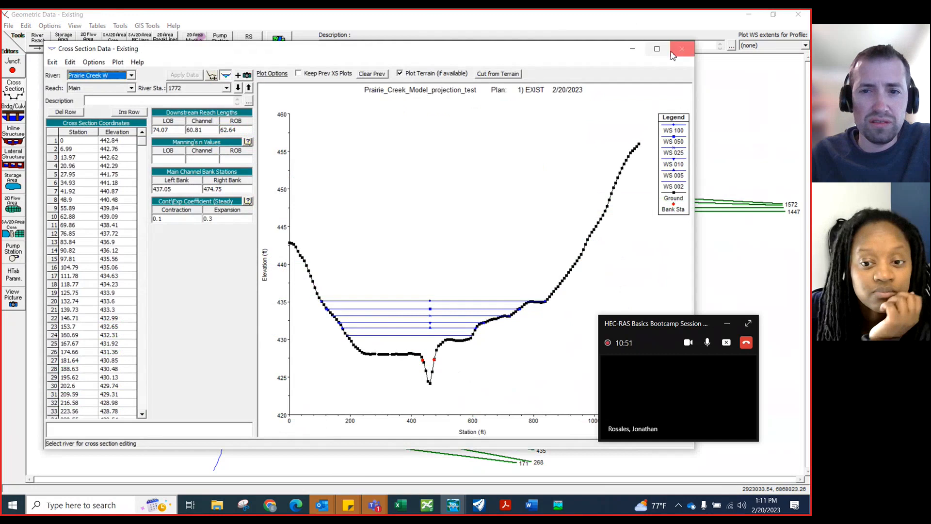
{"action": "left_click", "coordinate": [682, 48]}
Open the geometry file Exist instead
{"action": "left_click", "coordinate": [9, 25]}
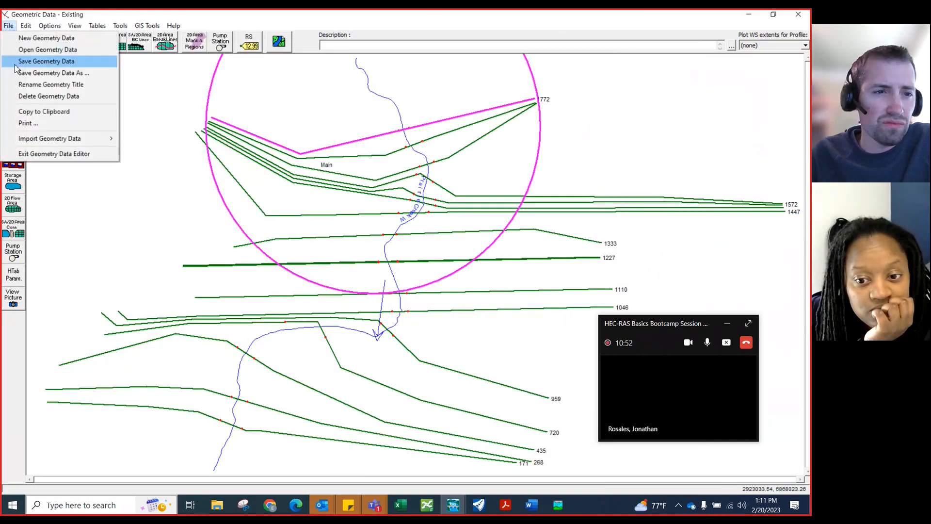
{"action": "left_click", "coordinate": [34, 48]}
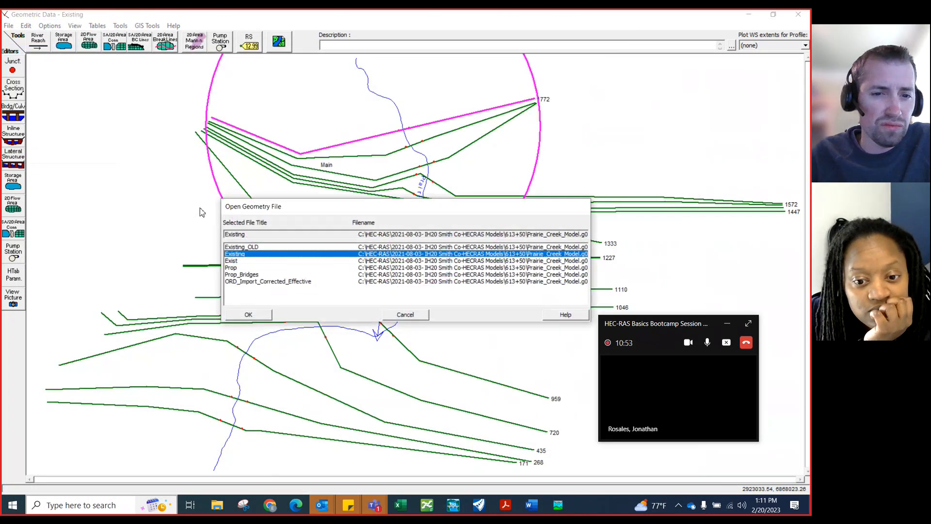
{"action": "left_click", "coordinate": [244, 268]}
{"action": "left_click", "coordinate": [234, 261]}
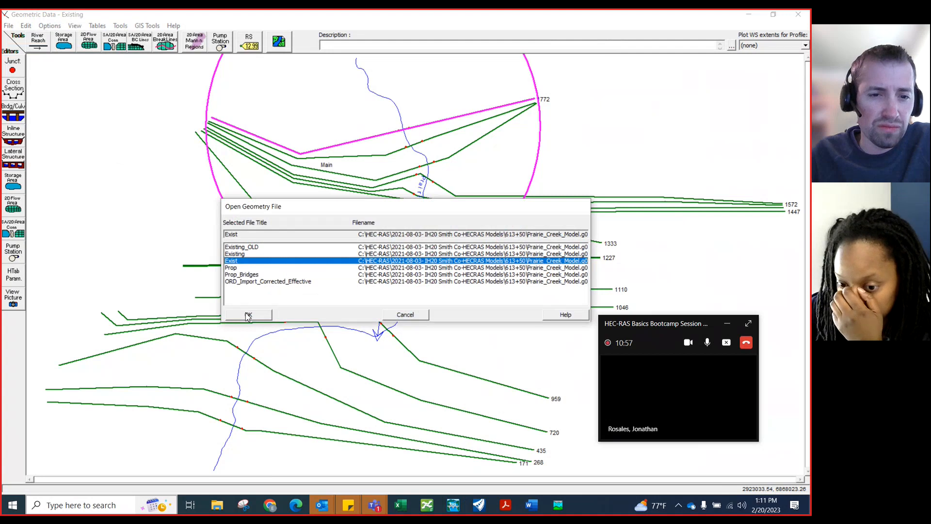
{"action": "left_click", "coordinate": [248, 315]}
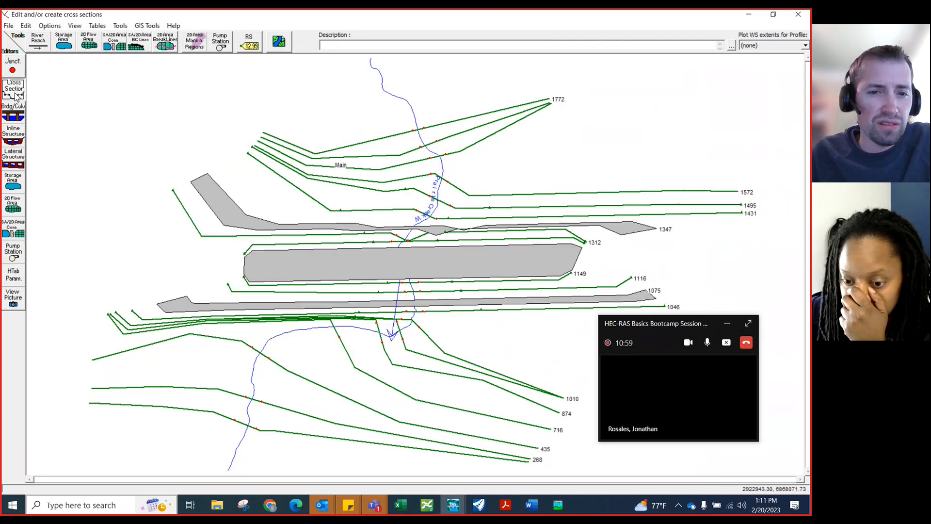
Open the cross-section editor for Exist and review the Manning's n values for left overbank, channel and right overbank
{"action": "left_click", "coordinate": [15, 90]}
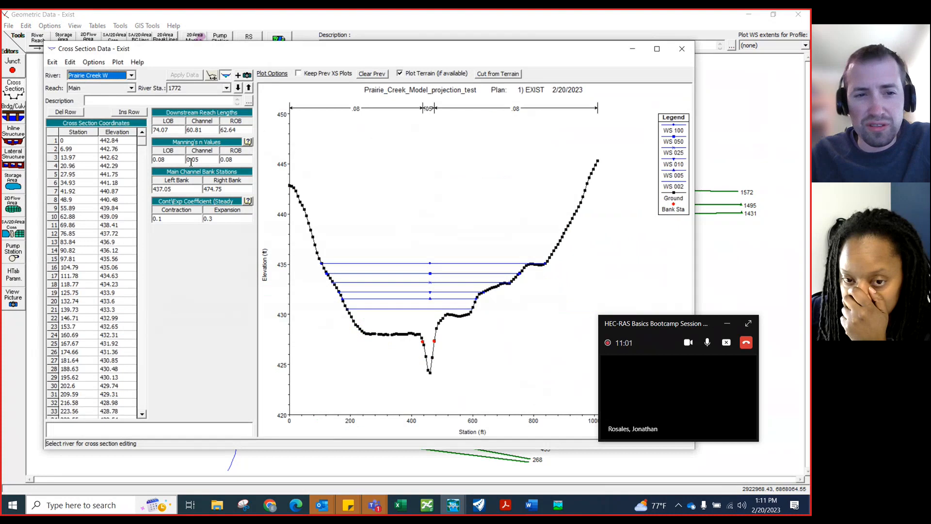
{"action": "left_click", "coordinate": [178, 161]}
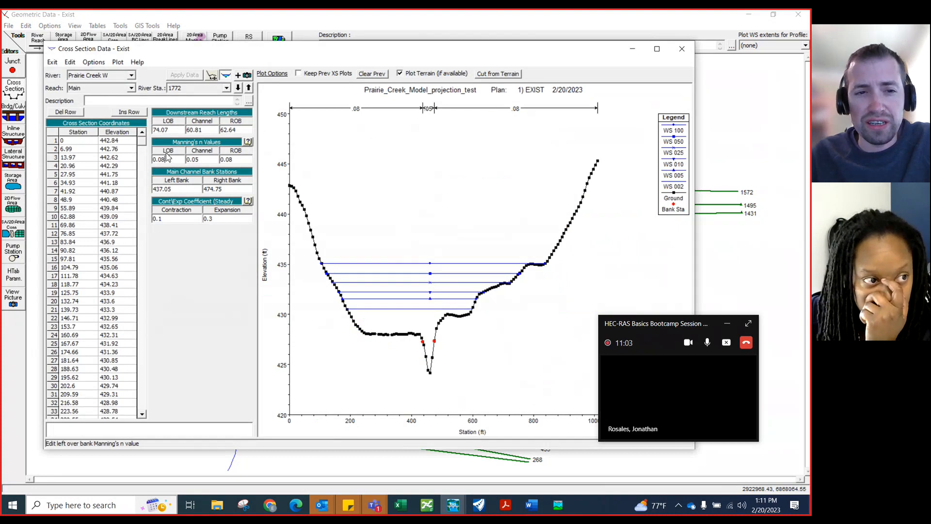
{"action": "left_click", "coordinate": [204, 161]}
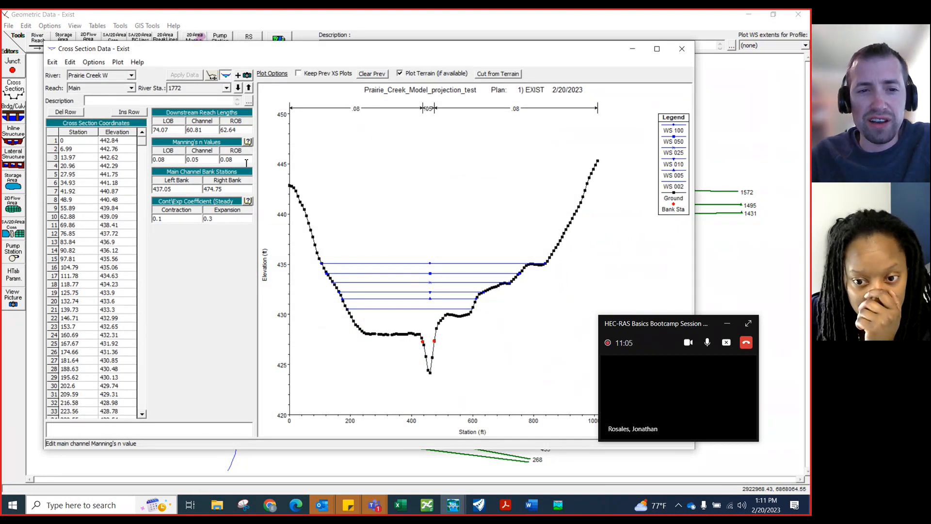
{"action": "left_click", "coordinate": [246, 162]}
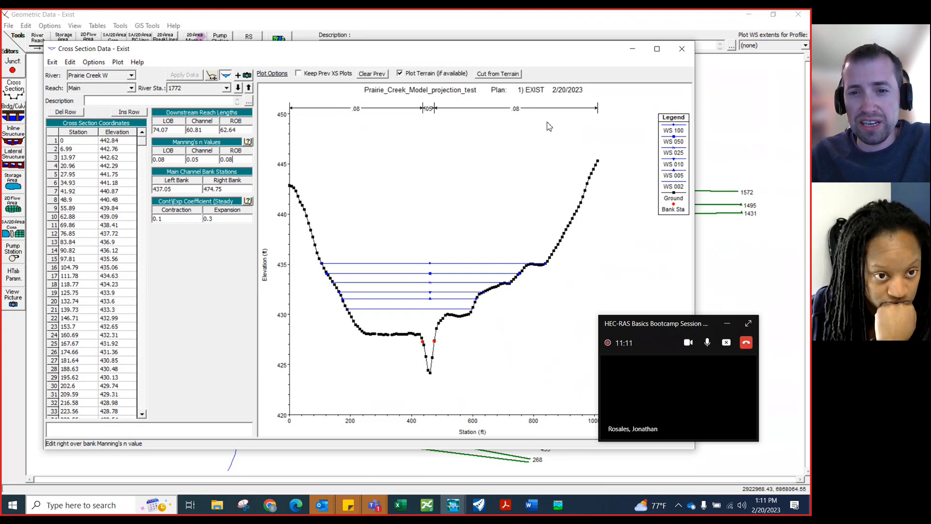
{"action": "left_click", "coordinate": [684, 51]}
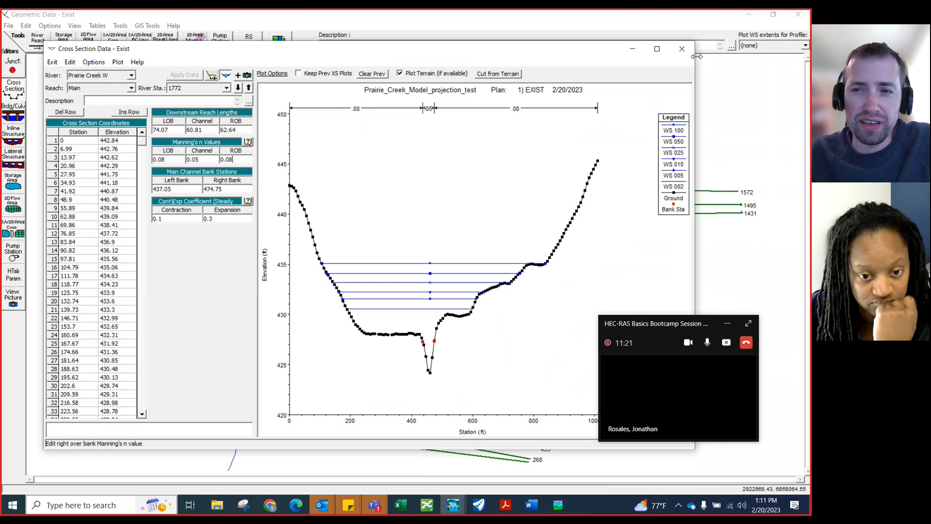
Move the cross-section editor down, inspect the downstream reach length fields, and close the editor
{"action": "left_click_drag", "start_coordinate": [585, 51], "coordinate": [574, 240]}
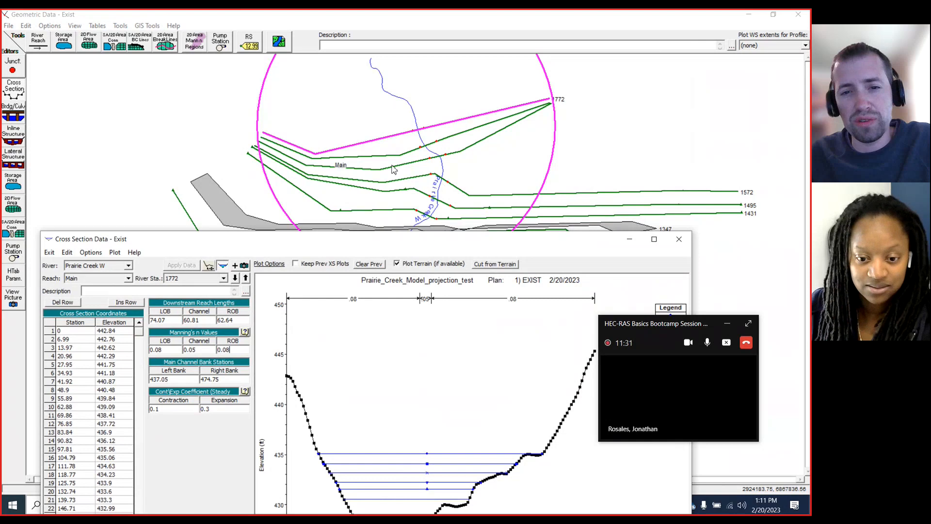
{"action": "double_click", "coordinate": [161, 321]}
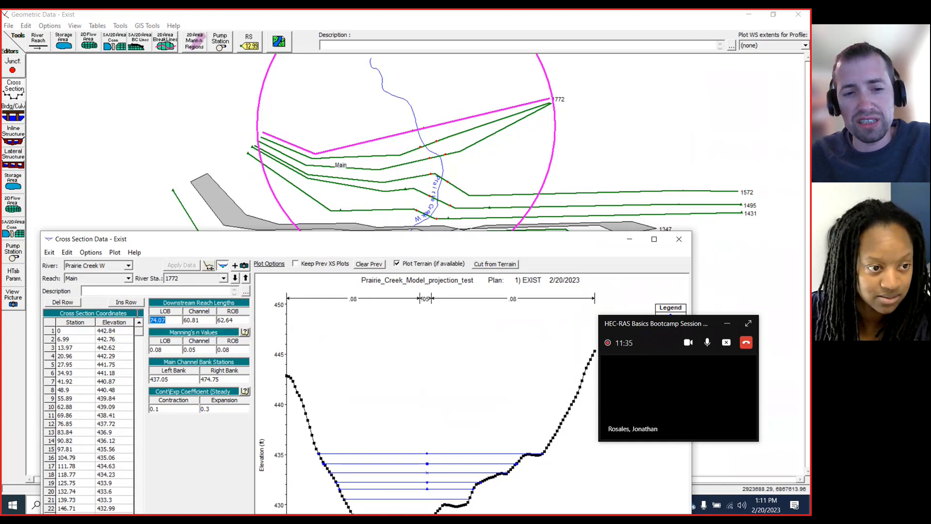
{"action": "double_click", "coordinate": [240, 322]}
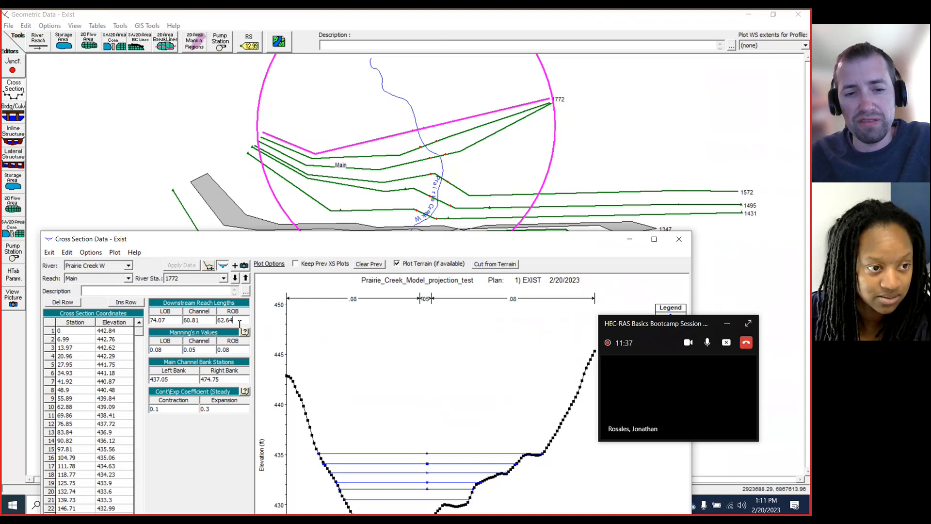
{"action": "double_click", "coordinate": [150, 320]}
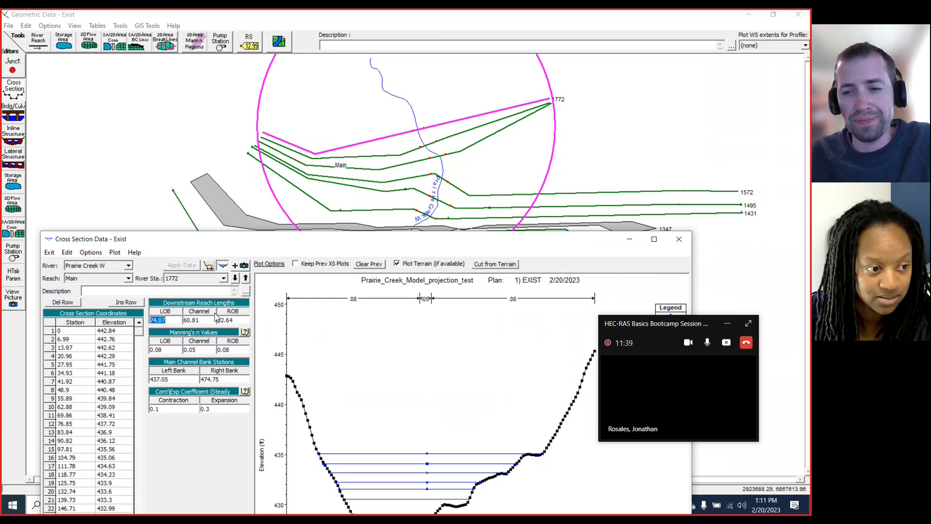
{"action": "left_click", "coordinate": [677, 241]}
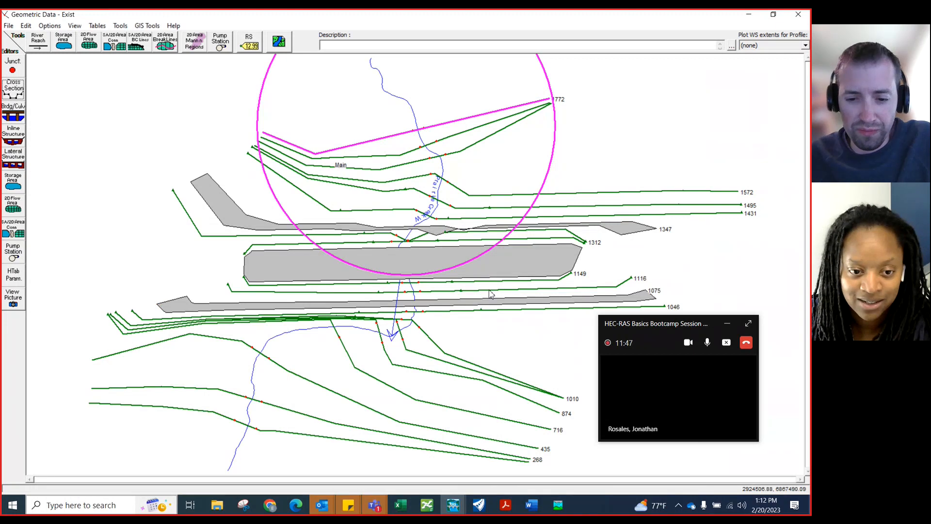
Switch to OpenRoads Designer and zoom the view in and out to survey the creek's cross-section lines over the terrain
{"action": "mouse_move", "coordinate": [486, 511]}
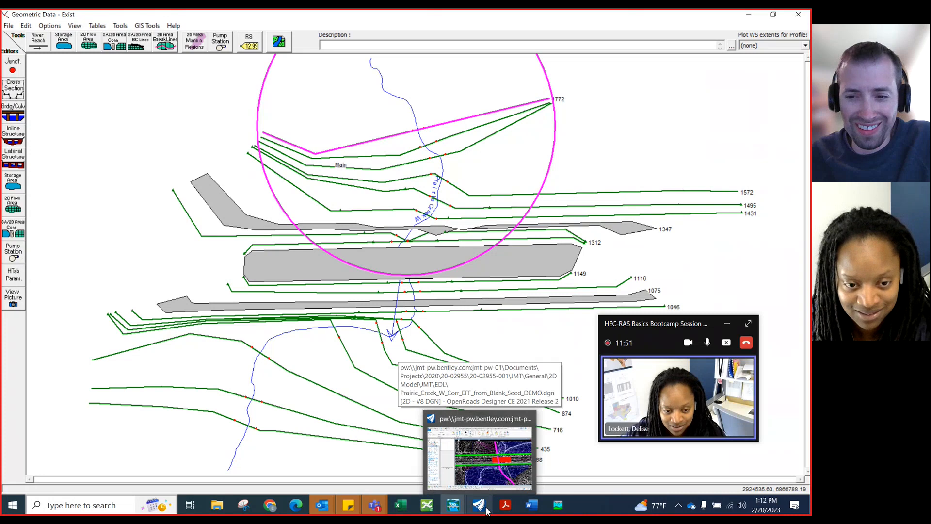
{"action": "left_click", "coordinate": [728, 325]}
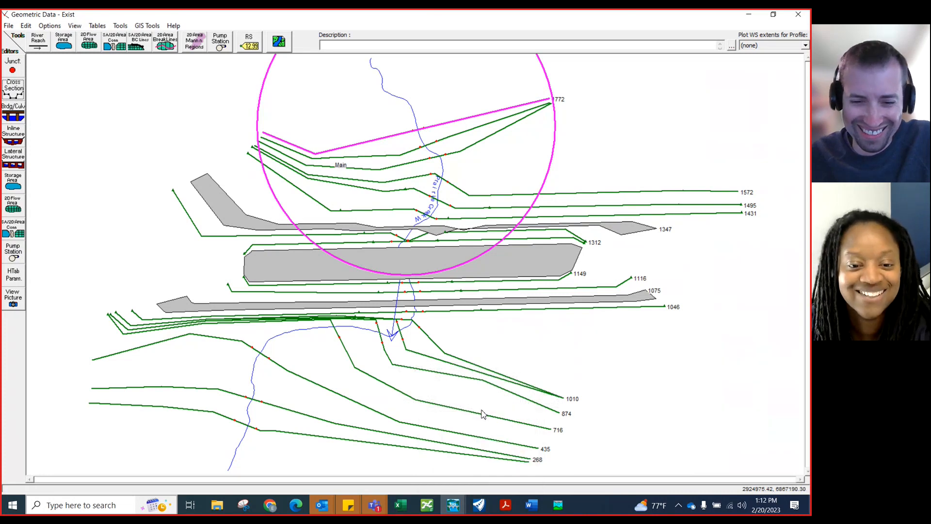
{"action": "left_click", "coordinate": [484, 510]}
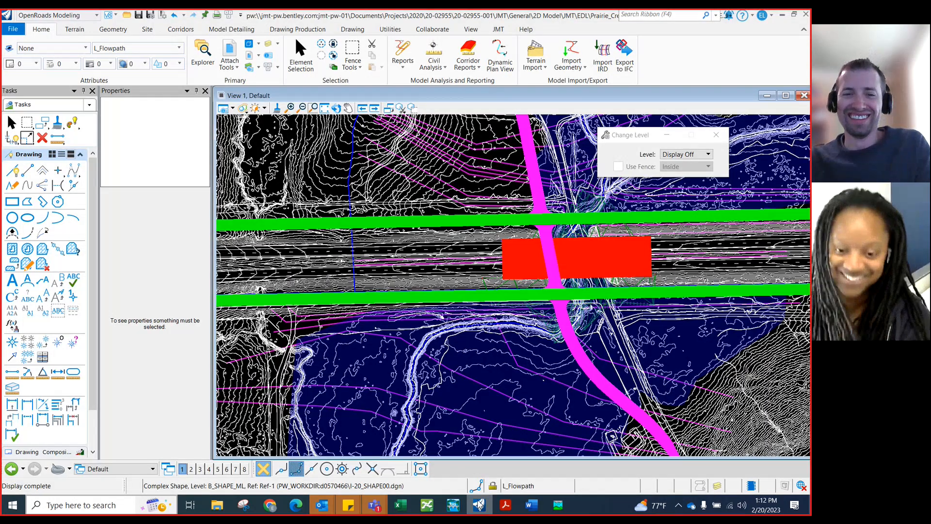
{"action": "scroll", "coordinate": [356, 317], "scroll_direction": "down", "scroll_amount": 1}
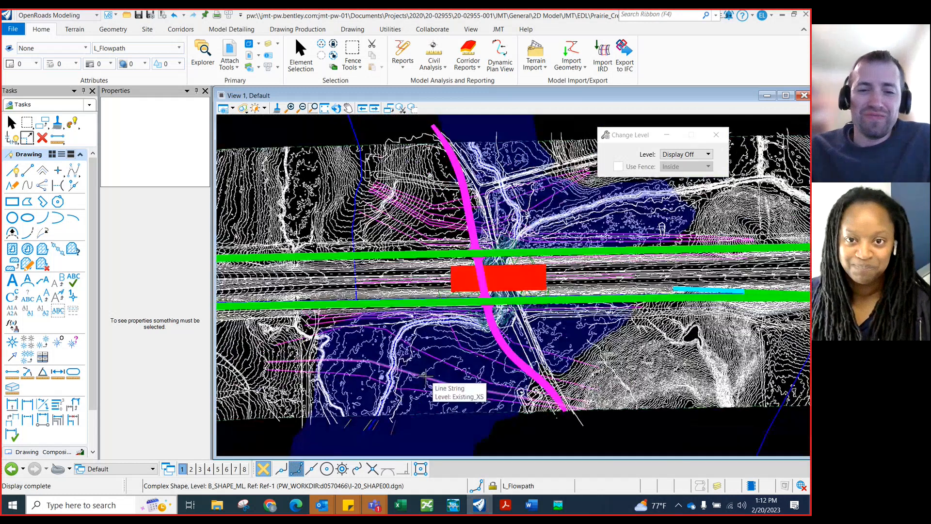
{"action": "scroll", "coordinate": [411, 432], "scroll_direction": "down", "scroll_amount": 1}
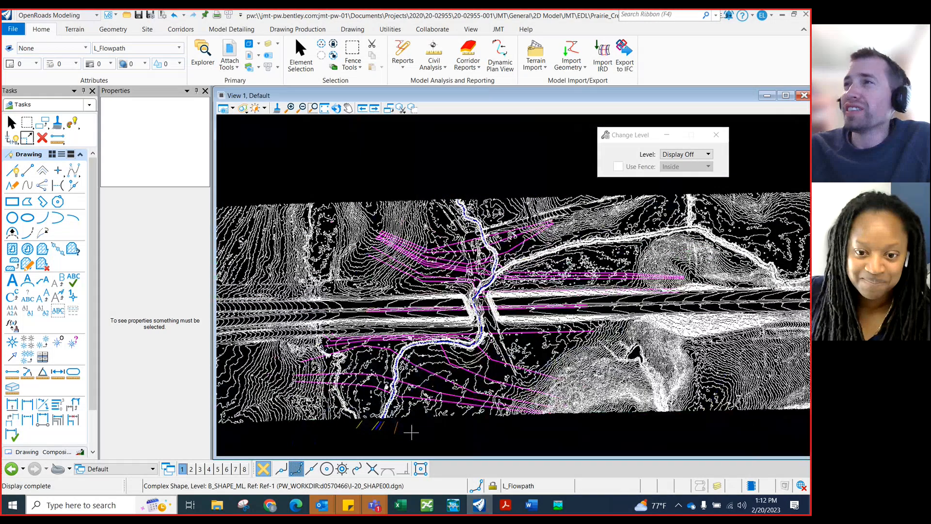
{"action": "scroll", "coordinate": [411, 432], "scroll_direction": "down", "scroll_amount": 1}
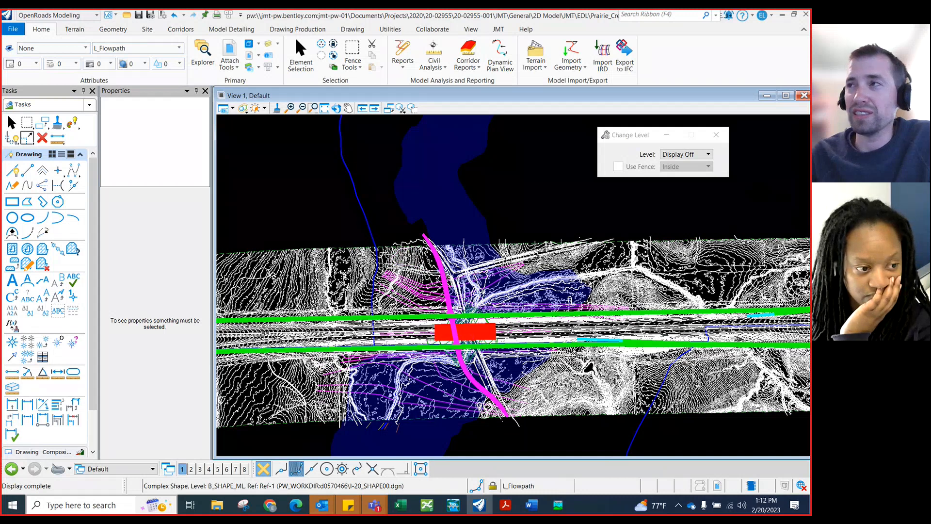
Open the References list and select the Existing_Streamline.shp reference to highlight its boundary
{"action": "left_click_drag", "start_coordinate": [595, 175], "coordinate": [206, 149]}
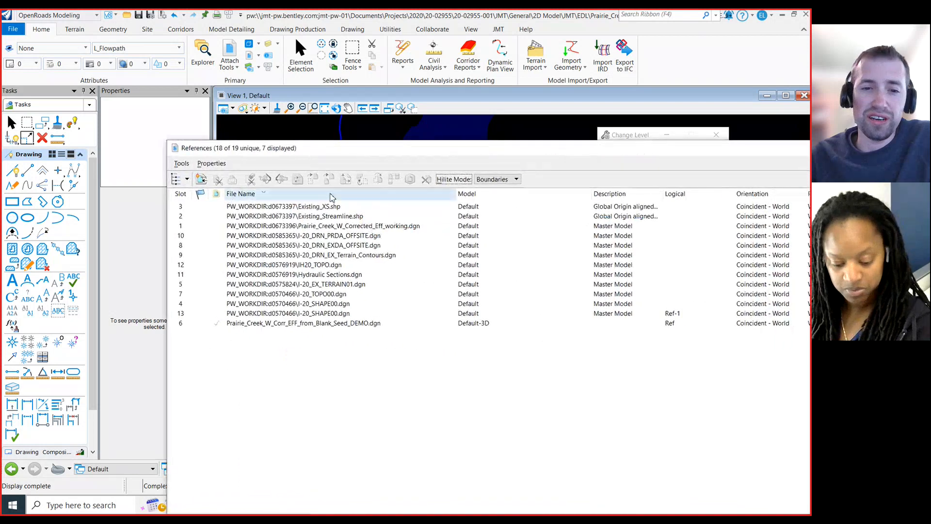
{"action": "left_click", "coordinate": [318, 217]}
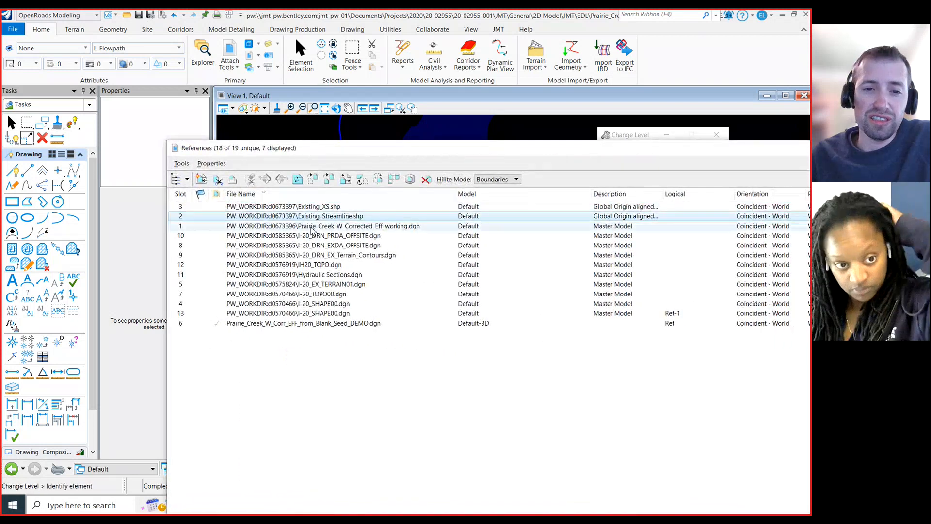
{"action": "left_click_drag", "start_coordinate": [342, 151], "coordinate": [258, 162]}
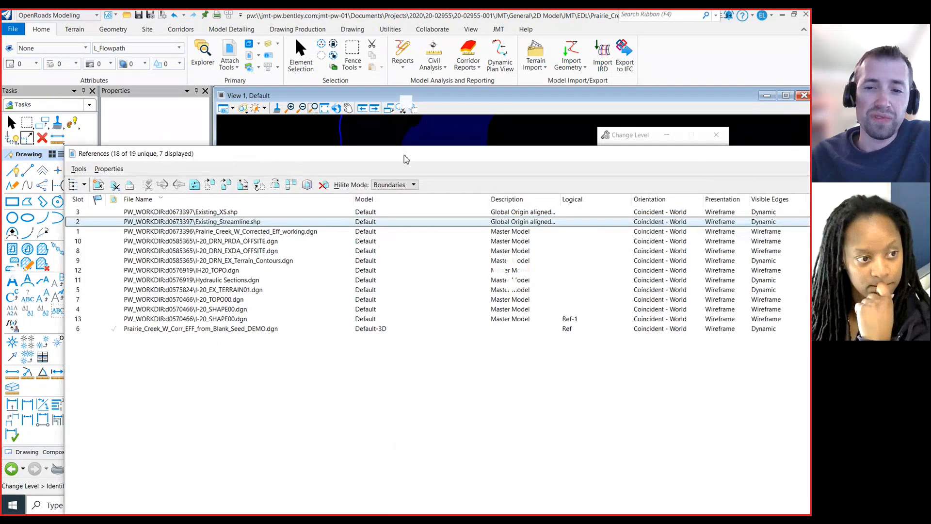
{"action": "left_click_drag", "start_coordinate": [404, 155], "coordinate": [810, 156]}
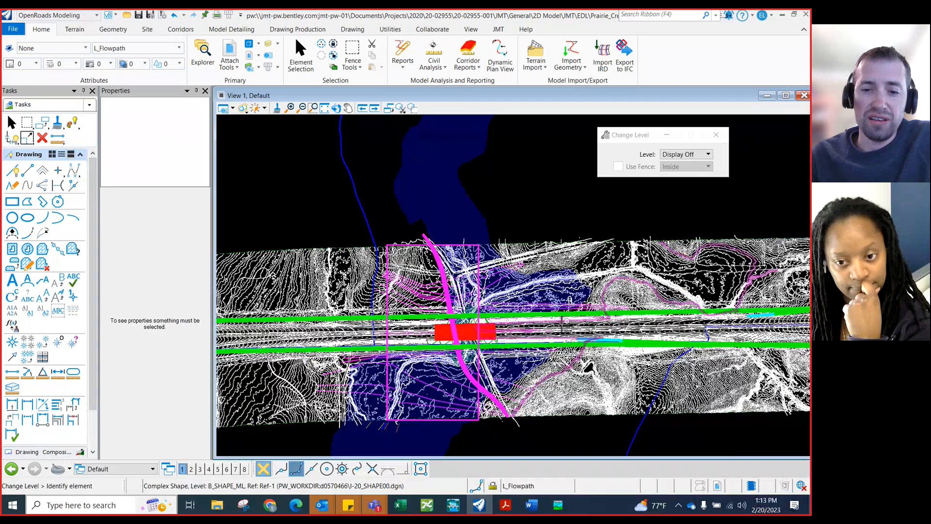
Zoom in and out along the creek to inspect the highlighted streamline area over the terrain contours
{"action": "scroll", "coordinate": [453, 425], "scroll_direction": "up", "scroll_amount": 1}
{"action": "scroll", "coordinate": [453, 425], "scroll_direction": "up", "scroll_amount": 1}
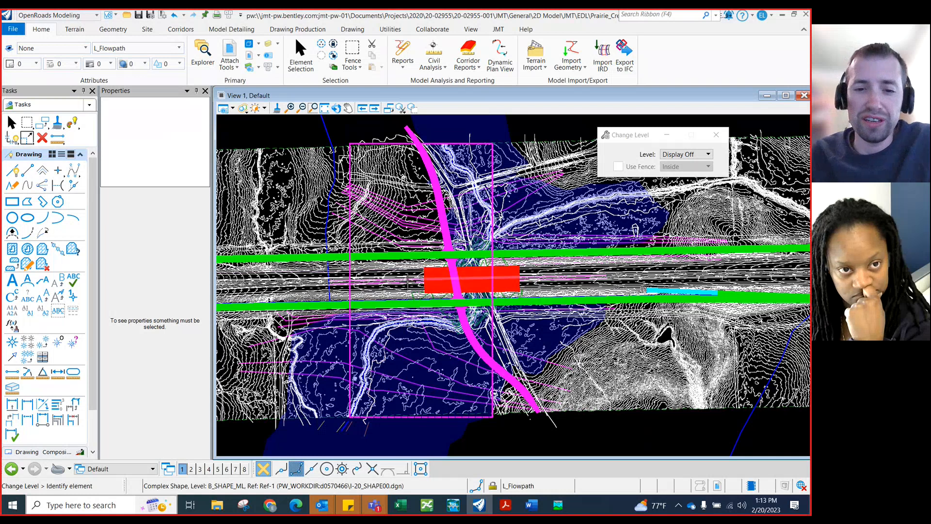
{"action": "scroll", "coordinate": [410, 281], "scroll_direction": "down", "scroll_amount": 1}
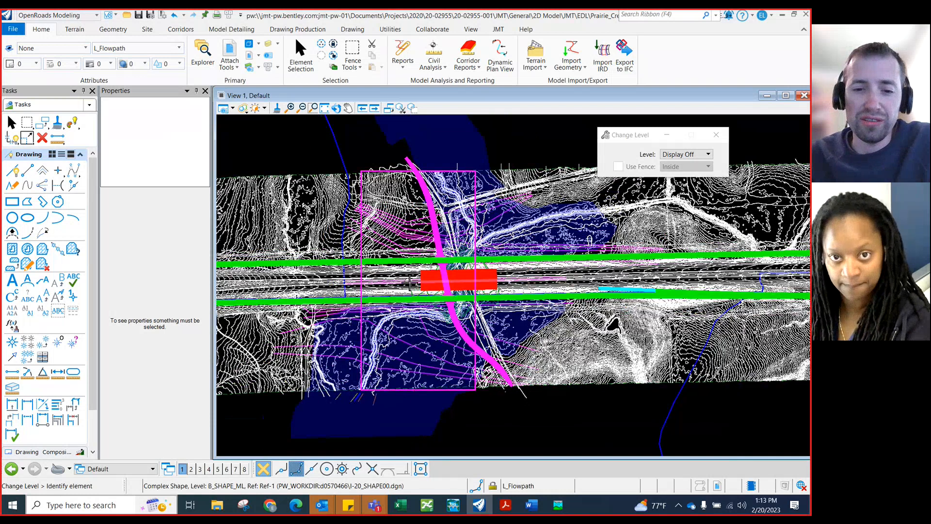
{"action": "scroll", "coordinate": [359, 383], "scroll_direction": "up", "scroll_amount": 2}
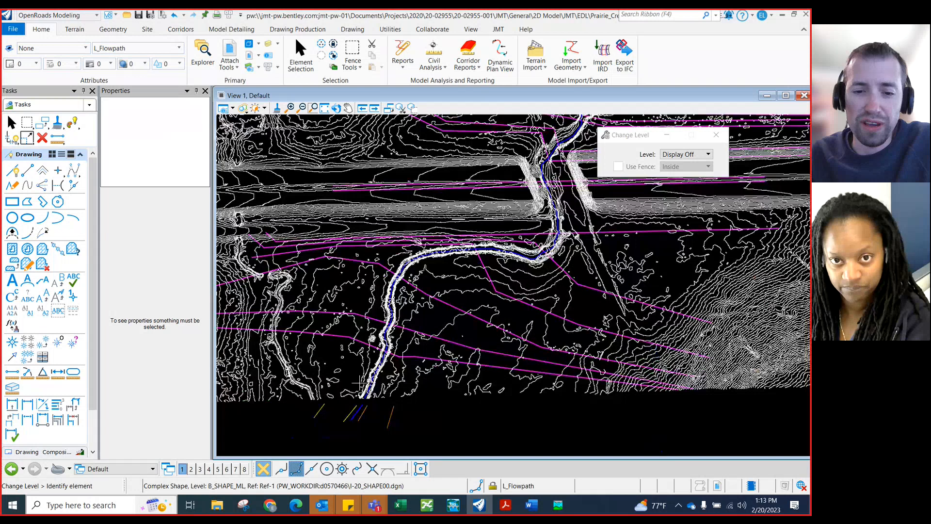
{"action": "scroll", "coordinate": [359, 384], "scroll_direction": "up", "scroll_amount": 2}
{"action": "scroll", "coordinate": [383, 371], "scroll_direction": "up", "scroll_amount": 2}
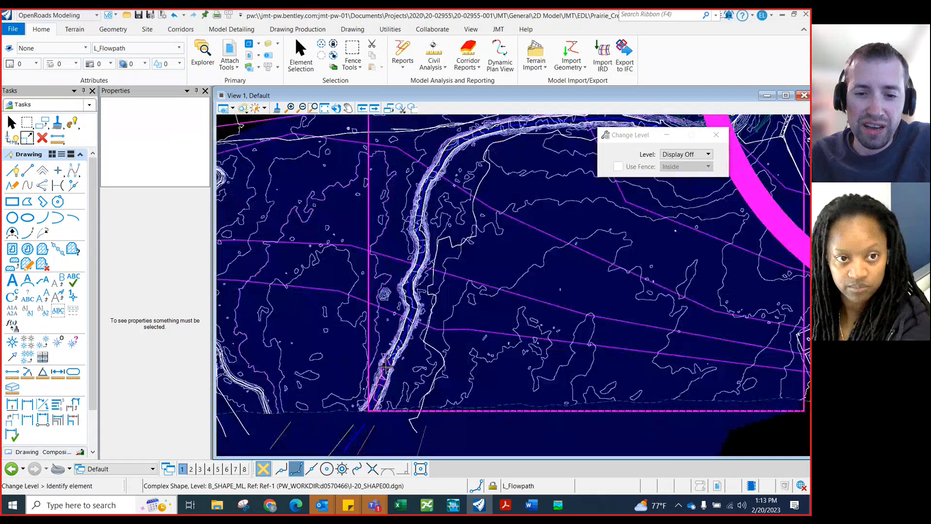
{"action": "scroll", "coordinate": [379, 380], "scroll_direction": "up", "scroll_amount": 2}
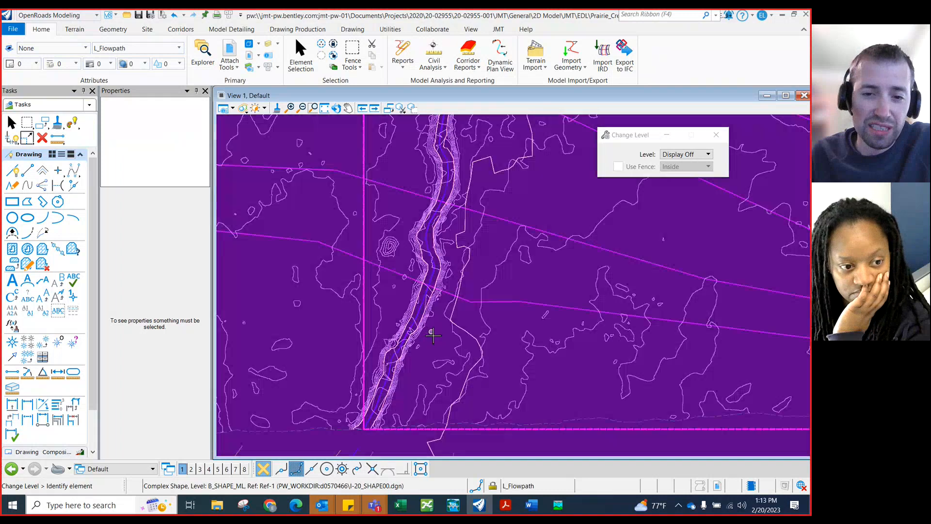
{"action": "scroll", "coordinate": [433, 338], "scroll_direction": "down", "scroll_amount": 4}
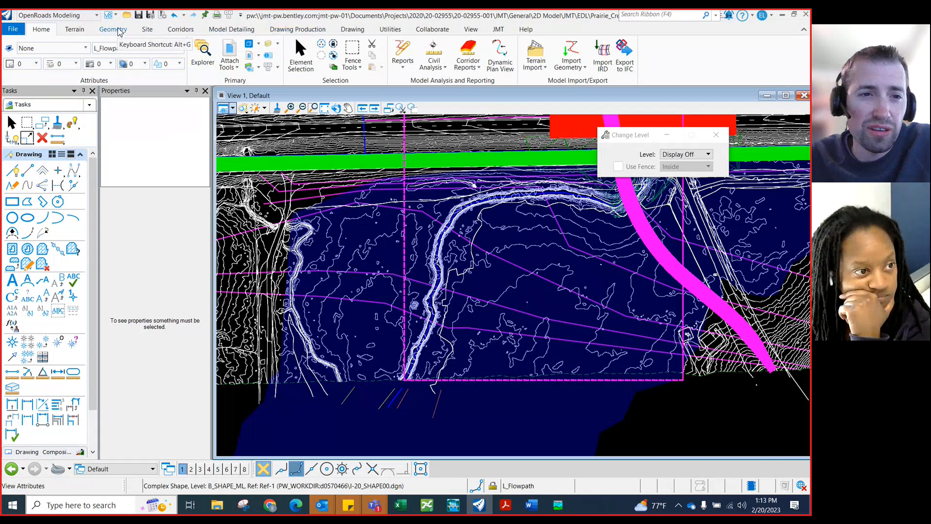
Start the Complex By PI horizontal geometry command
{"action": "left_click", "coordinate": [118, 32]}
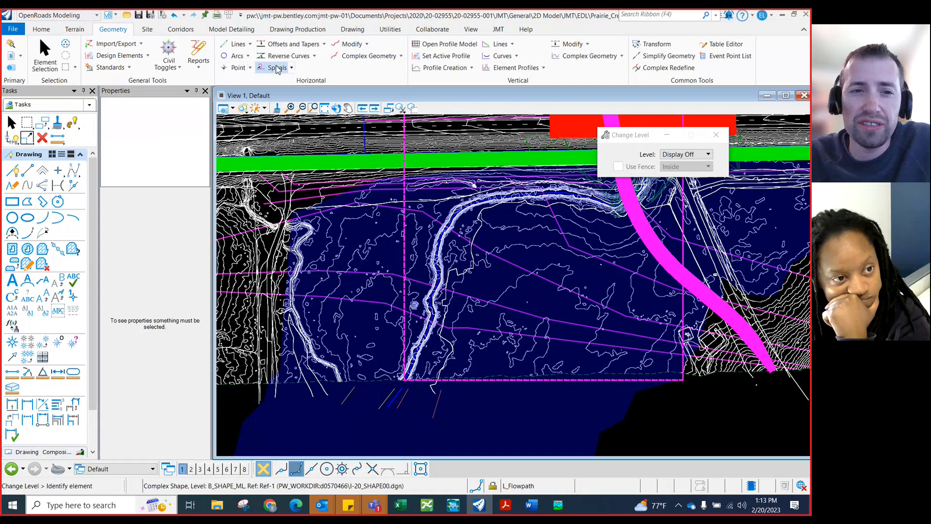
{"action": "left_click", "coordinate": [402, 57]}
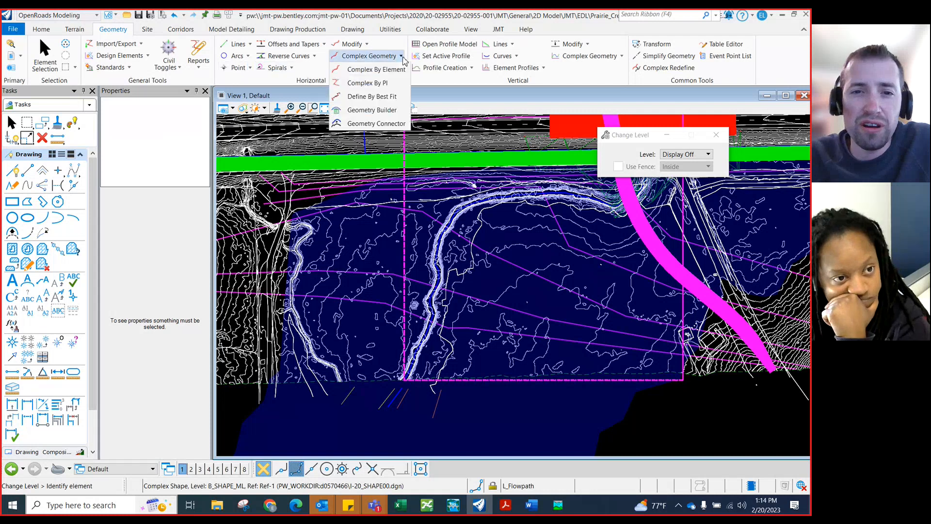
{"action": "left_click", "coordinate": [365, 84]}
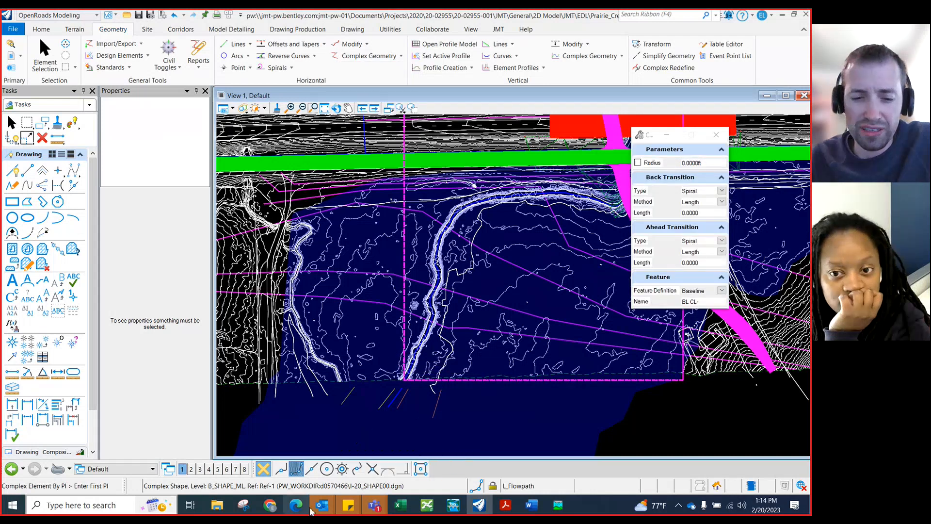
Switch to the browser and read the Stream Centerline Layer rules in the HEC-GeoRAS user manual
{"action": "mouse_move", "coordinate": [300, 509]}
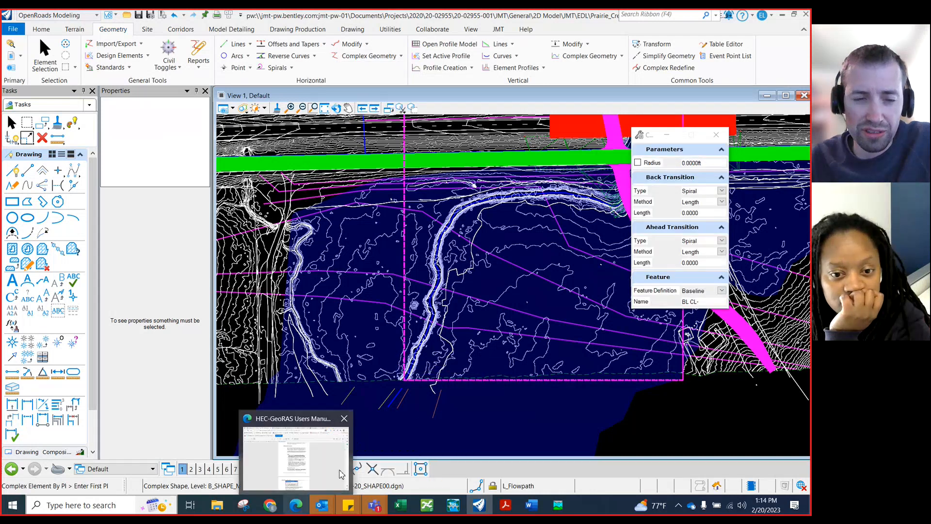
{"action": "left_click", "coordinate": [340, 470]}
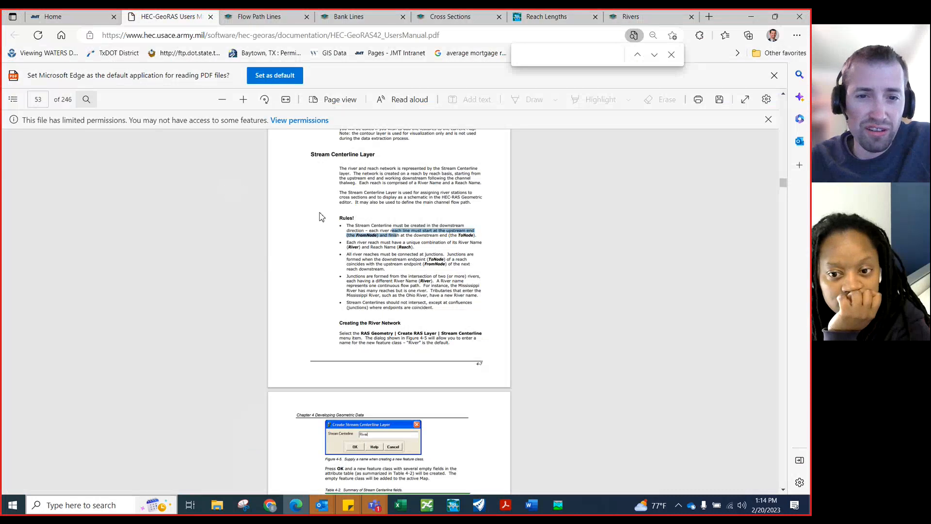
{"action": "scroll", "coordinate": [320, 217], "scroll_direction": "up", "scroll_amount": 8}
{"action": "scroll", "coordinate": [322, 264], "scroll_direction": "down", "scroll_amount": 6}
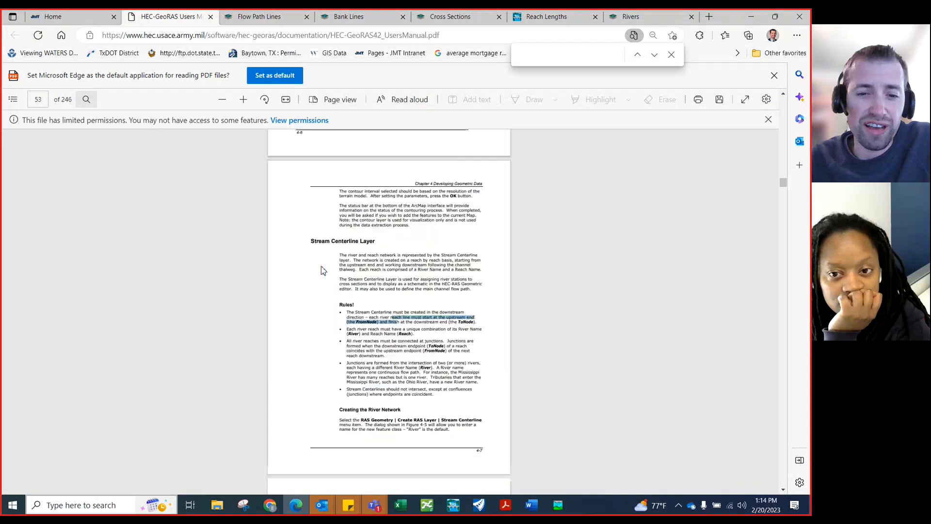
{"action": "scroll", "coordinate": [323, 269], "scroll_direction": "down", "scroll_amount": 1}
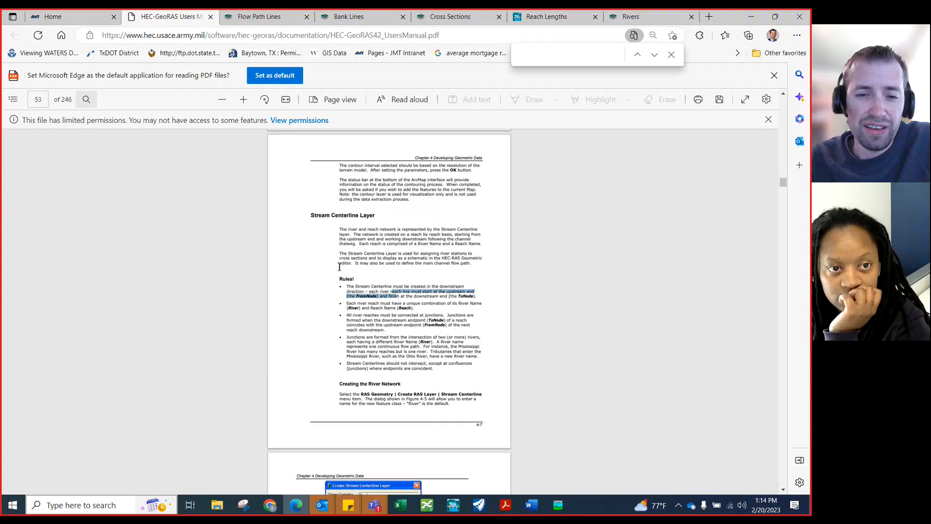
{"action": "scroll", "coordinate": [340, 267], "scroll_direction": "down", "scroll_amount": 6}
{"action": "scroll", "coordinate": [337, 276], "scroll_direction": "up", "scroll_amount": 6}
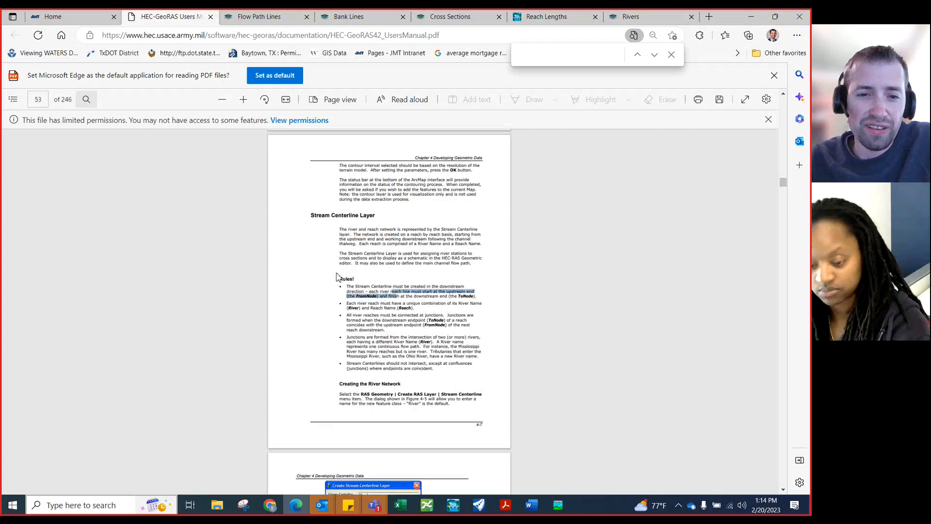
{"action": "scroll", "coordinate": [338, 279], "scroll_direction": "down", "scroll_amount": 6}
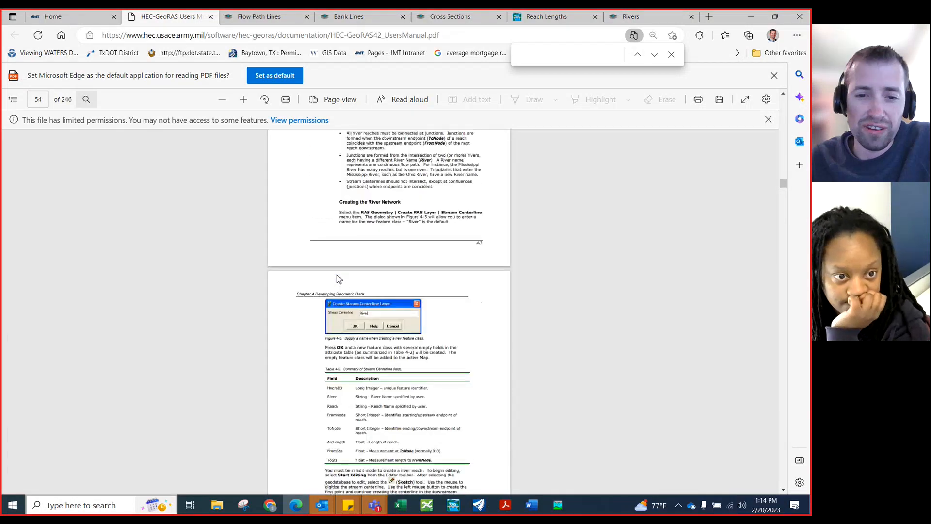
{"action": "scroll", "coordinate": [338, 278], "scroll_direction": "up", "scroll_amount": 6}
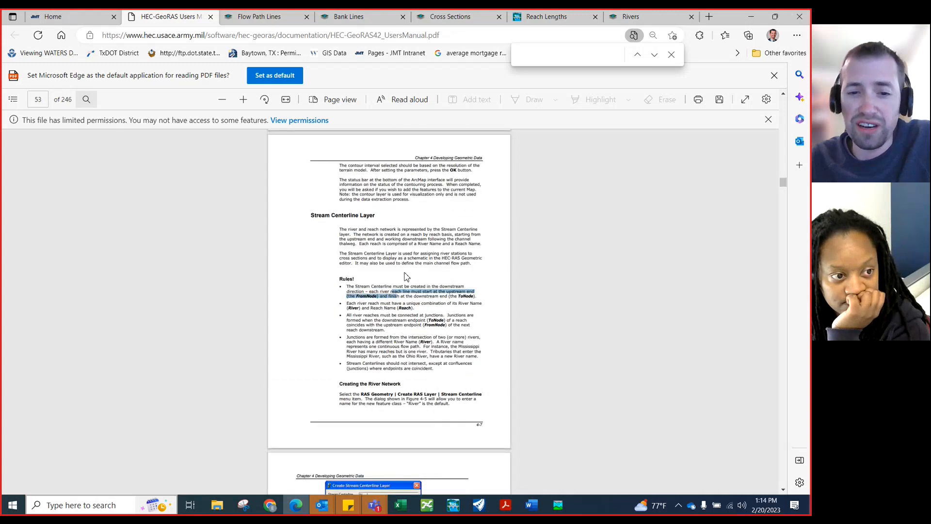
{"action": "scroll", "coordinate": [346, 268], "scroll_direction": "down", "scroll_amount": 6}
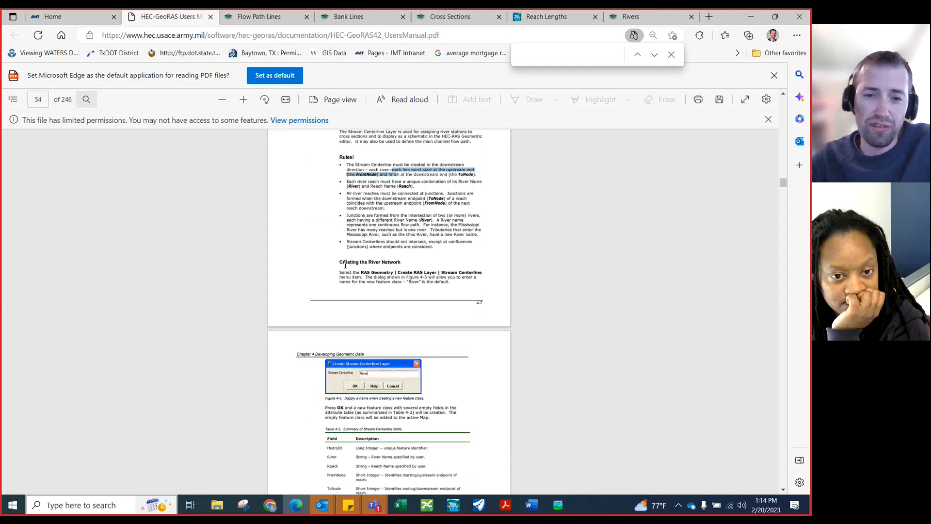
{"action": "scroll", "coordinate": [357, 253], "scroll_direction": "up", "scroll_amount": 6}
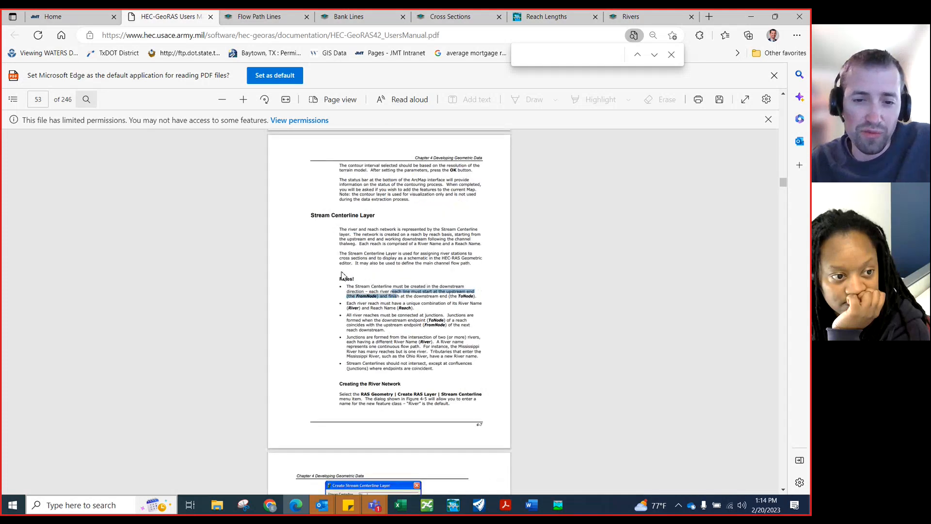
{"action": "scroll", "coordinate": [343, 276], "scroll_direction": "down", "scroll_amount": 6}
{"action": "scroll", "coordinate": [347, 281], "scroll_direction": "up", "scroll_amount": 6}
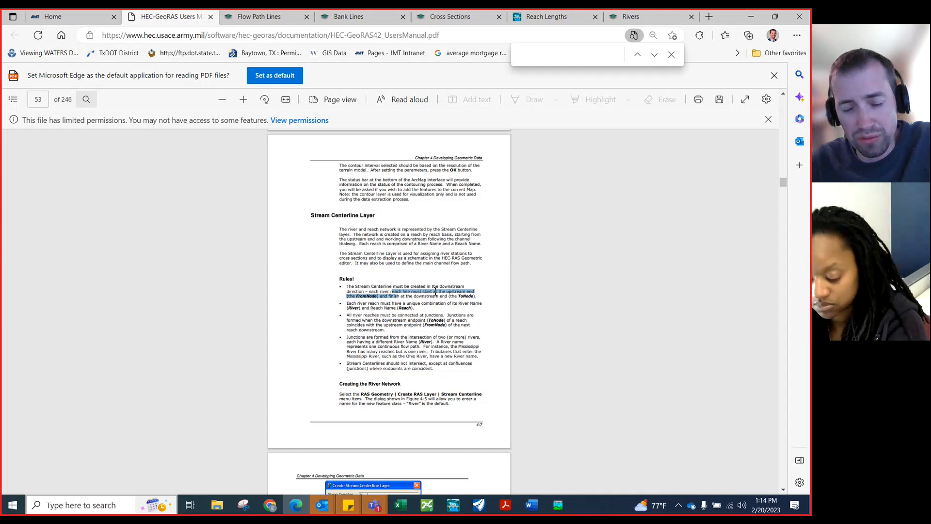
{"action": "scroll", "coordinate": [436, 291], "scroll_direction": "down", "scroll_amount": 1}
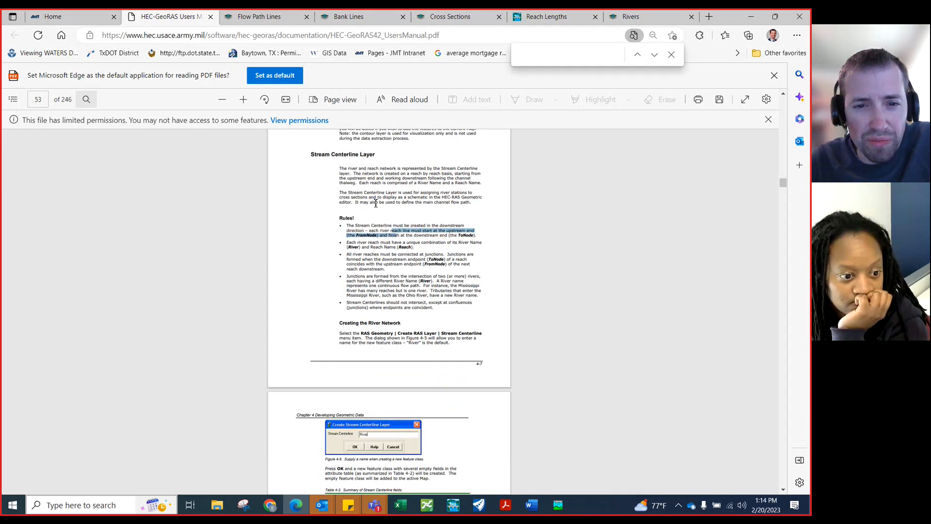
{"action": "scroll", "coordinate": [376, 203], "scroll_direction": "down", "scroll_amount": 1}
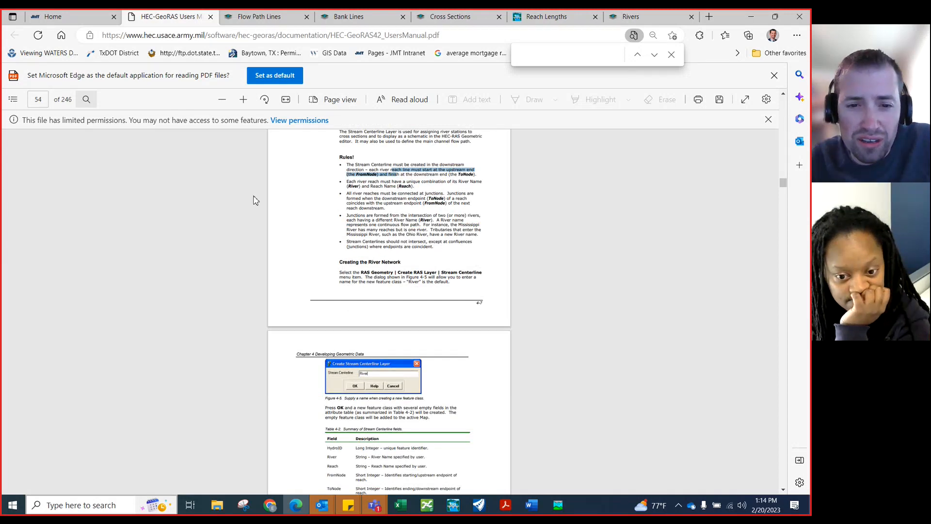
{"action": "scroll", "coordinate": [399, 248], "scroll_direction": "up", "scroll_amount": 3}
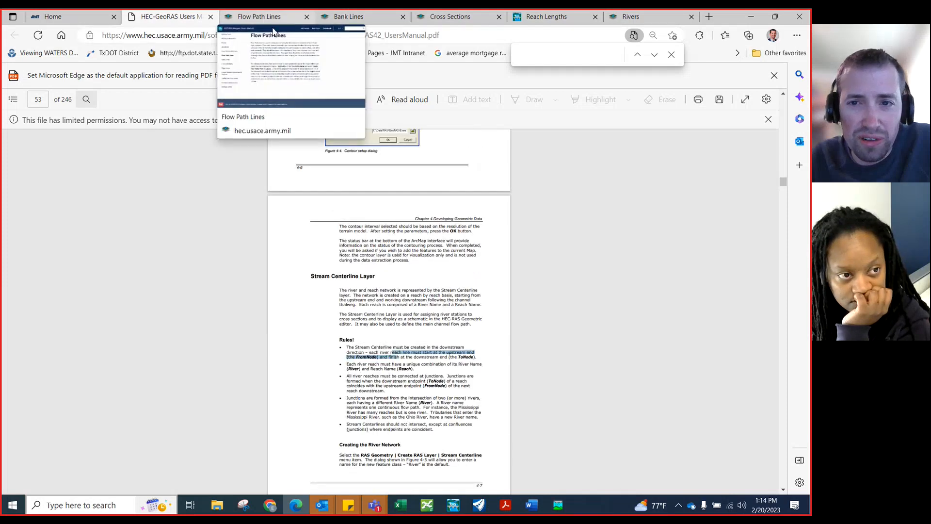
Read the Rivers page of the HEC-RAS Mapper user's manual, then return to the HEC-GeoRAS manual
{"action": "left_click", "coordinate": [629, 18]}
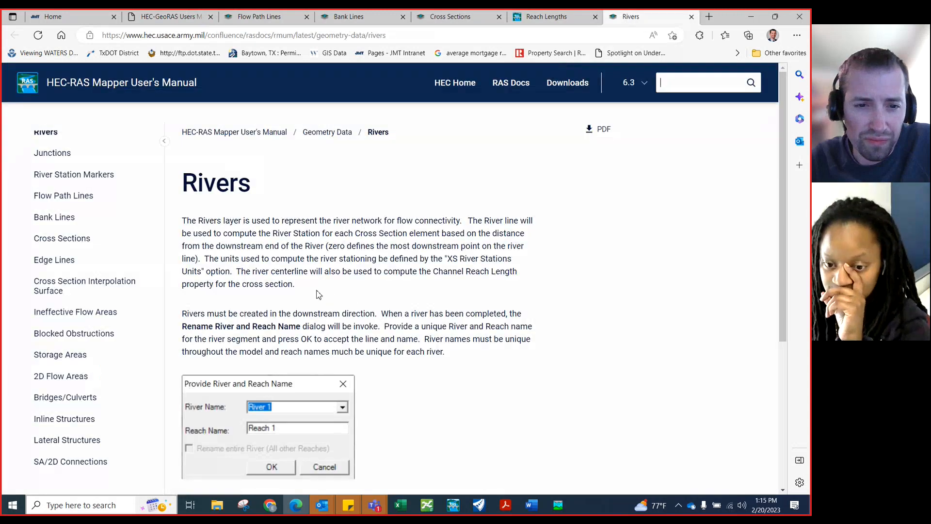
{"action": "scroll", "coordinate": [316, 291], "scroll_direction": "down", "scroll_amount": 1}
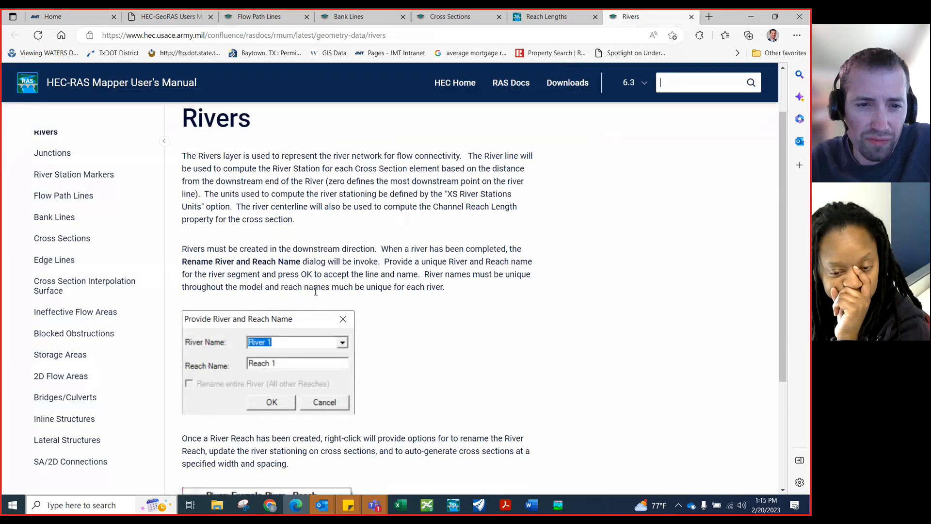
{"action": "scroll", "coordinate": [316, 291], "scroll_direction": "down", "scroll_amount": 2}
{"action": "scroll", "coordinate": [316, 293], "scroll_direction": "up", "scroll_amount": 3}
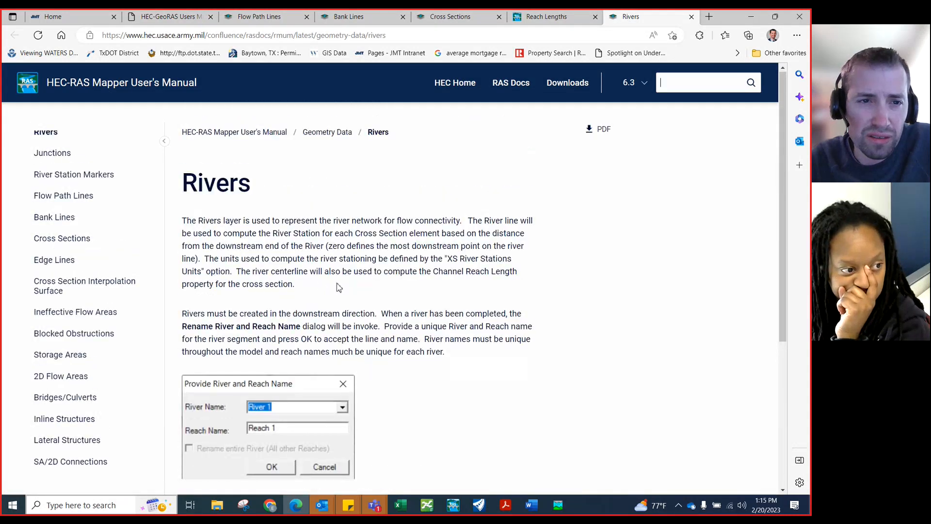
{"action": "key", "text": "ctrl+f"}
{"action": "left_click", "coordinate": [180, 18]}
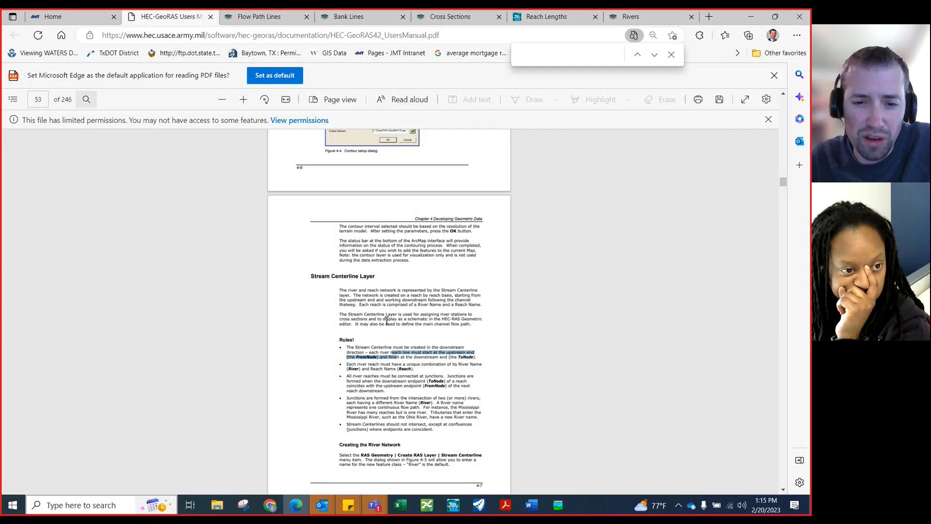
{"action": "scroll", "coordinate": [387, 320], "scroll_direction": "down", "scroll_amount": 3}
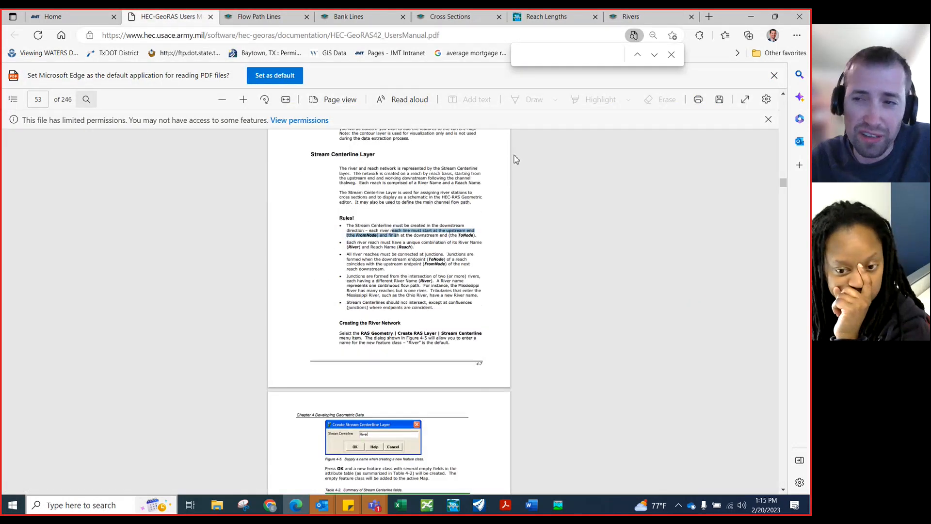
Return to OpenRoads Designer and place the first PIs of the stream centerline at the creek's southern end, following the channel
{"action": "left_click", "coordinate": [751, 17]}
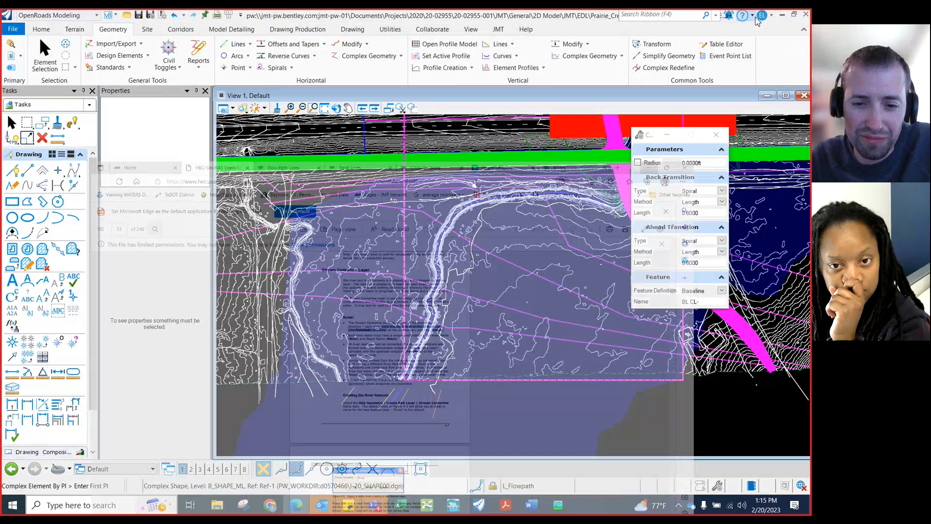
{"action": "scroll", "coordinate": [405, 383], "scroll_direction": "up", "scroll_amount": 3}
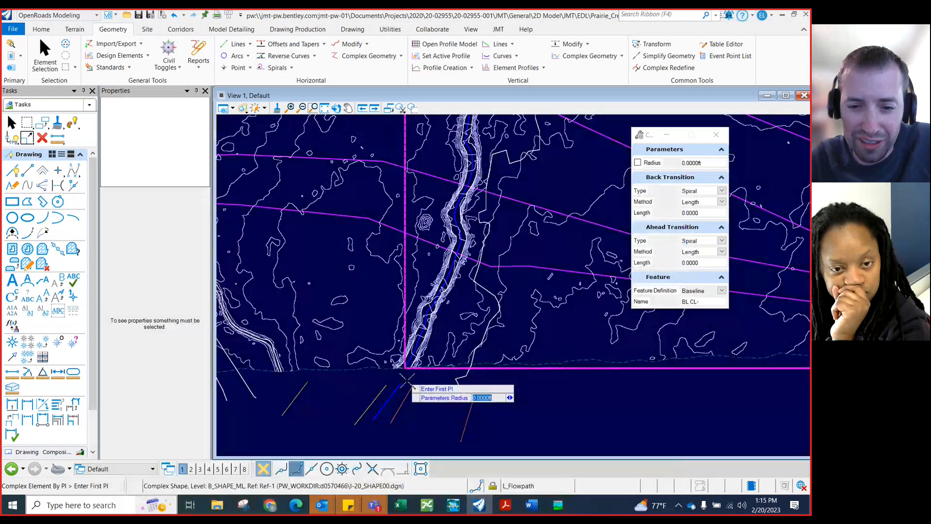
{"action": "scroll", "coordinate": [406, 377], "scroll_direction": "up", "scroll_amount": 2}
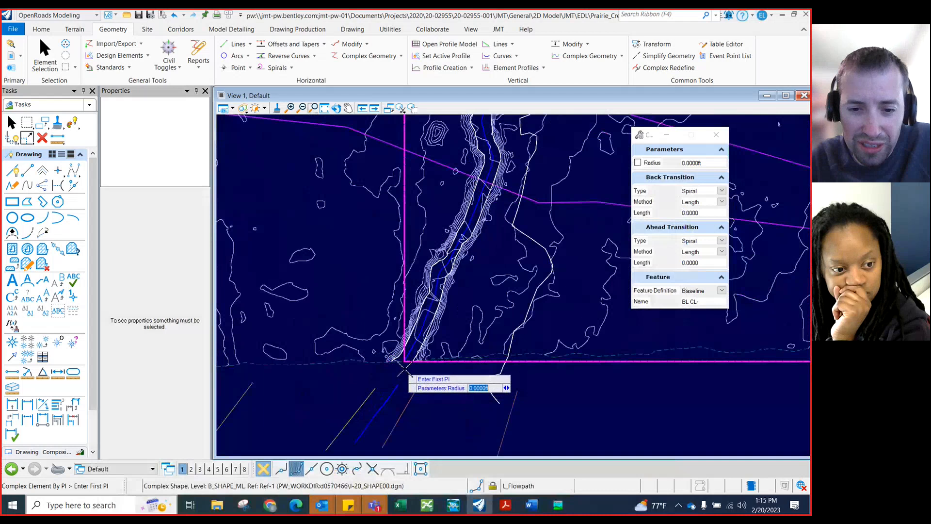
{"action": "scroll", "coordinate": [403, 364], "scroll_direction": "up", "scroll_amount": 1}
{"action": "scroll", "coordinate": [402, 363], "scroll_direction": "up", "scroll_amount": 1}
{"action": "left_click", "coordinate": [405, 360]}
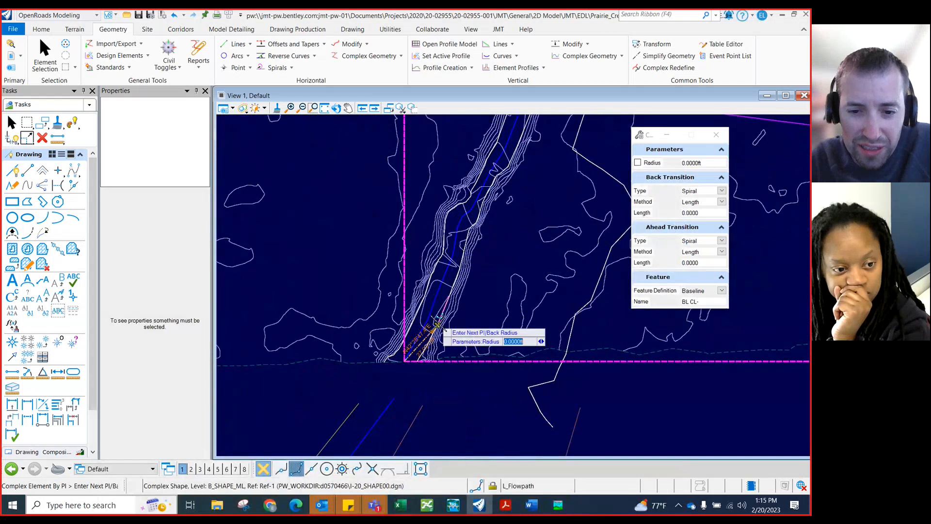
{"action": "left_click", "coordinate": [431, 309]}
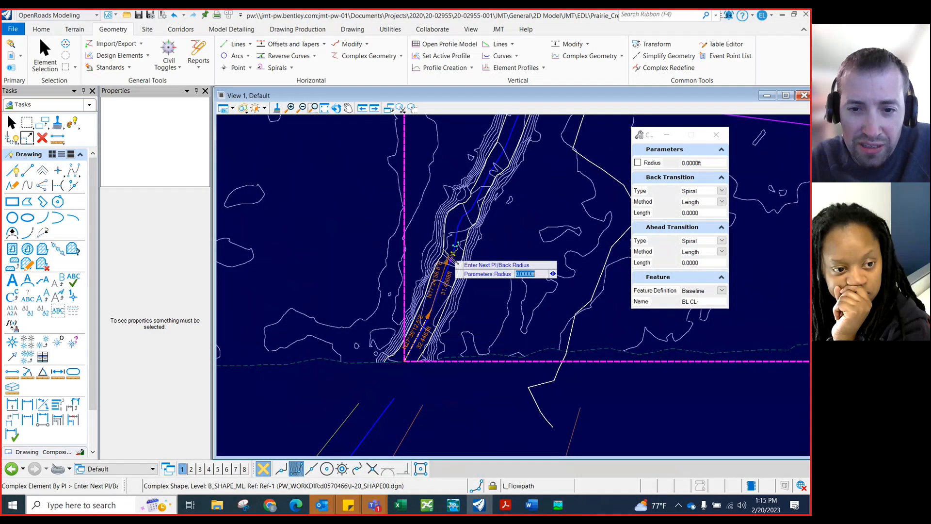
{"action": "left_click", "coordinate": [454, 254]}
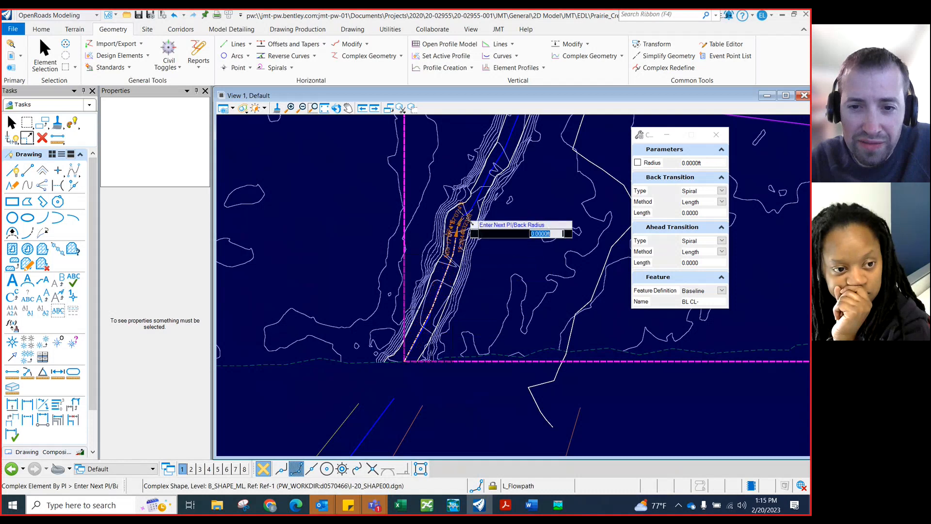
{"action": "left_click", "coordinate": [472, 210]}
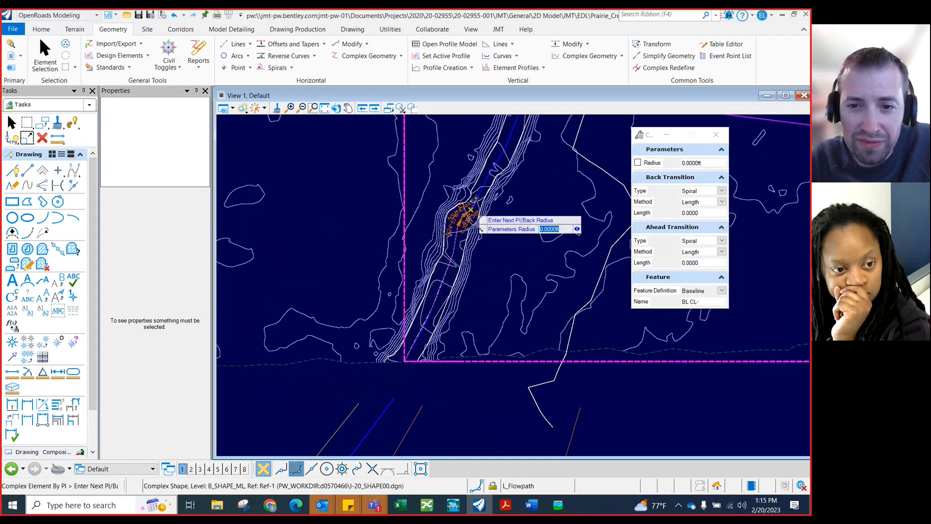
Continue placing PIs northward along the channel bottom between the contour lines
{"action": "scroll", "coordinate": [431, 319], "scroll_direction": "down", "scroll_amount": 2}
{"action": "scroll", "coordinate": [501, 191], "scroll_direction": "up", "scroll_amount": 1}
{"action": "scroll", "coordinate": [495, 194], "scroll_direction": "up", "scroll_amount": 2}
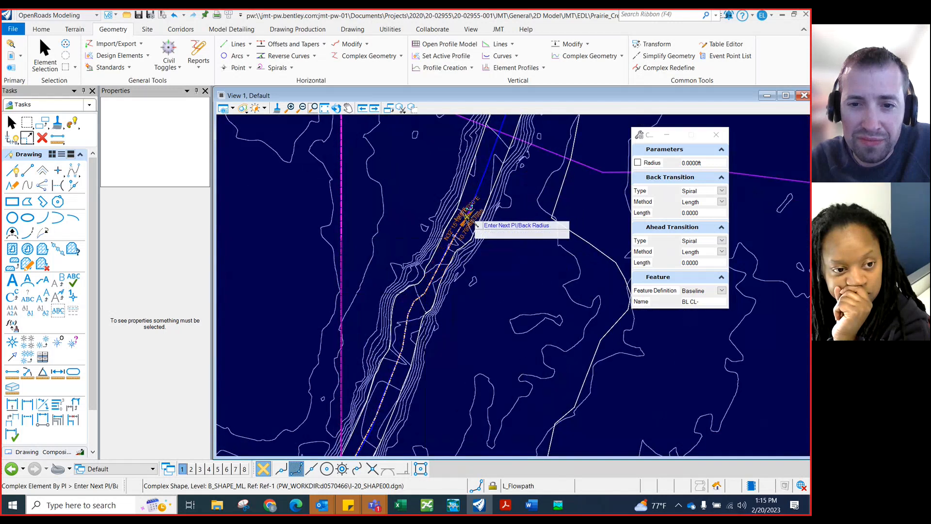
{"action": "scroll", "coordinate": [469, 297], "scroll_direction": "down", "scroll_amount": 1}
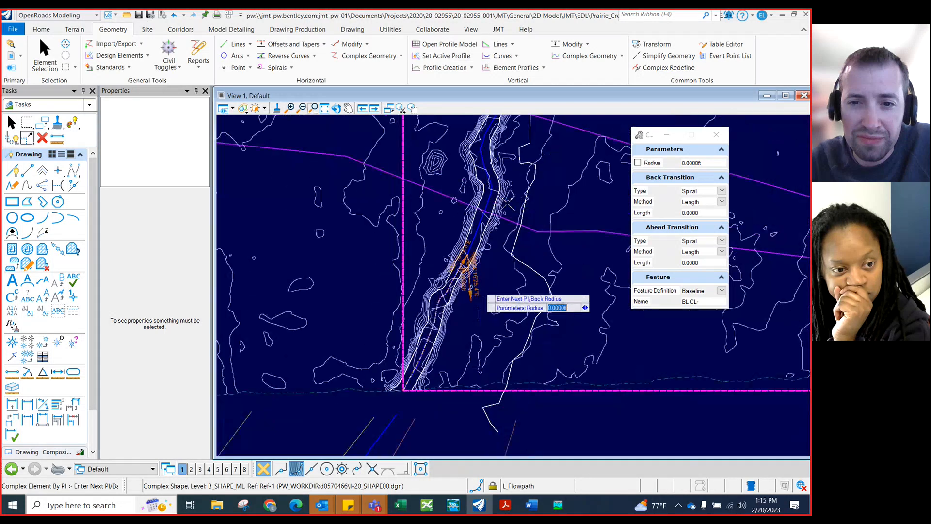
{"action": "scroll", "coordinate": [492, 191], "scroll_direction": "up", "scroll_amount": 2}
{"action": "left_click", "coordinate": [490, 190]}
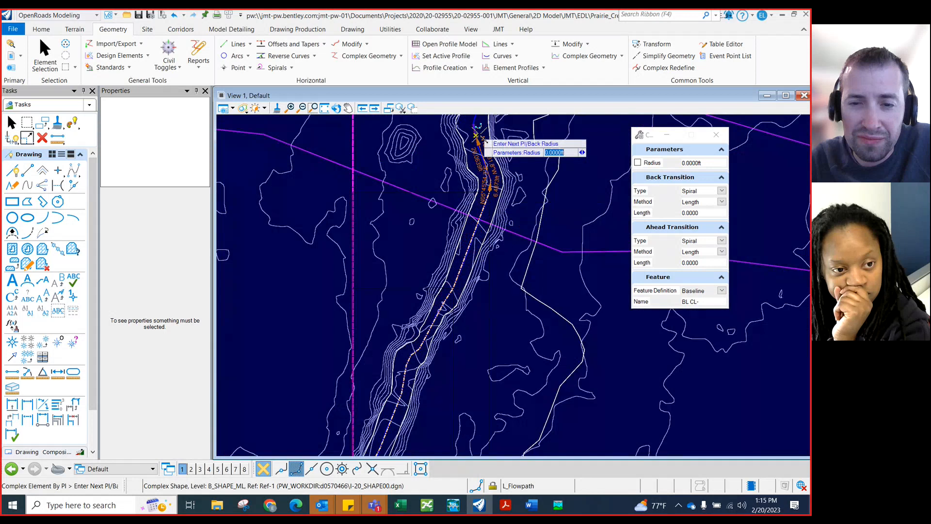
{"action": "scroll", "coordinate": [466, 332], "scroll_direction": "down", "scroll_amount": 1}
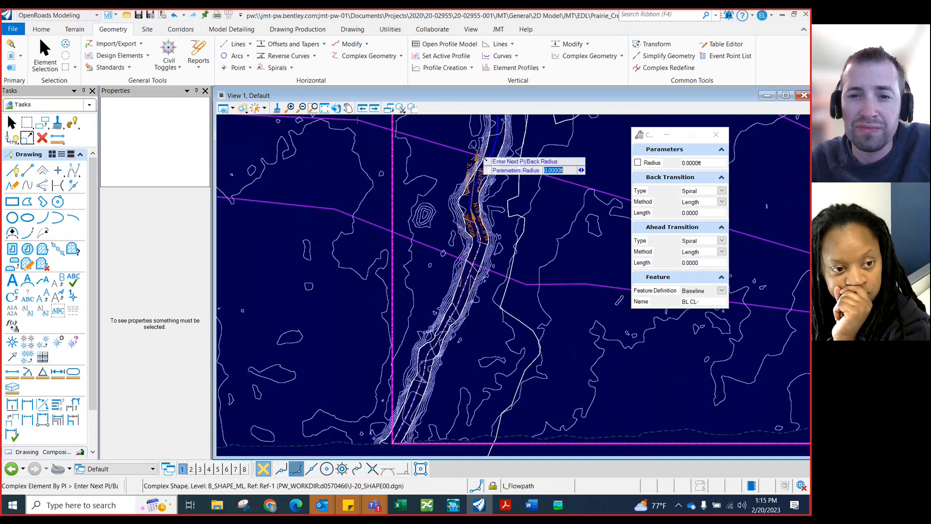
{"action": "scroll", "coordinate": [483, 146], "scroll_direction": "up", "scroll_amount": 2}
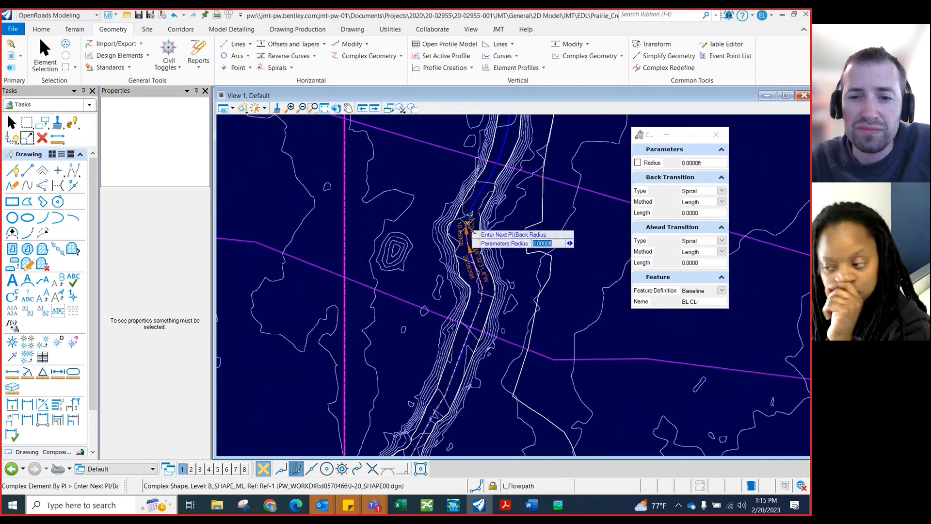
{"action": "left_click", "coordinate": [492, 174]}
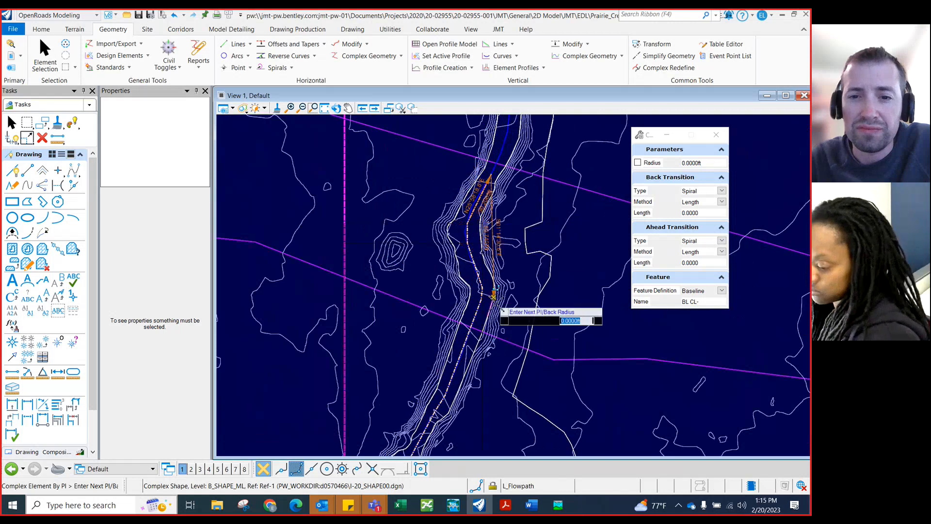
Place further PIs up the creek, keeping the centerline inside the narrow channel
{"action": "scroll", "coordinate": [494, 306], "scroll_direction": "down", "scroll_amount": 2}
{"action": "scroll", "coordinate": [520, 167], "scroll_direction": "up", "scroll_amount": 2}
{"action": "scroll", "coordinate": [509, 178], "scroll_direction": "up", "scroll_amount": 2}
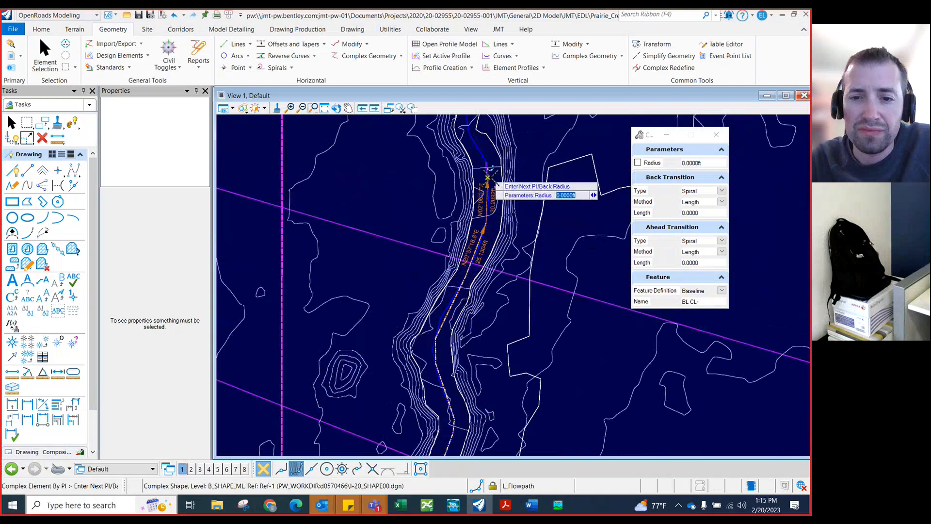
{"action": "left_click", "coordinate": [488, 180]}
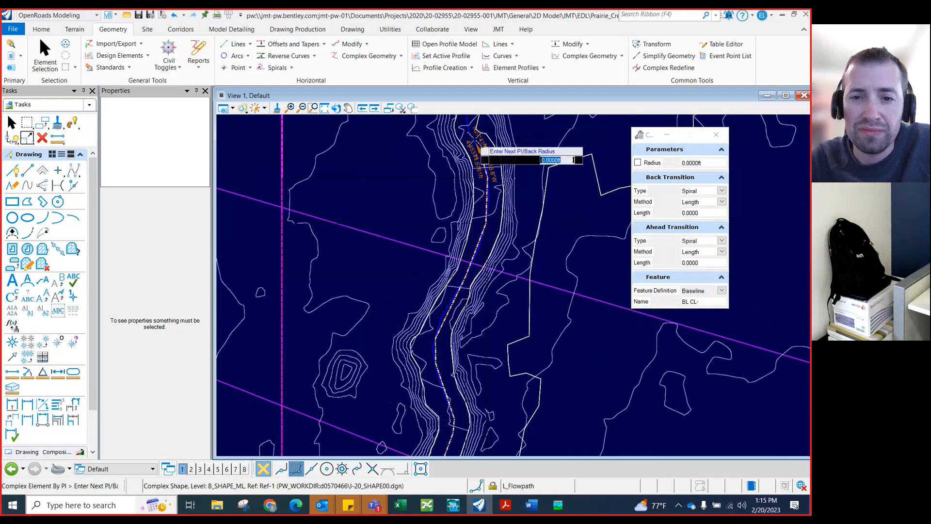
{"action": "scroll", "coordinate": [506, 325], "scroll_direction": "down", "scroll_amount": 2}
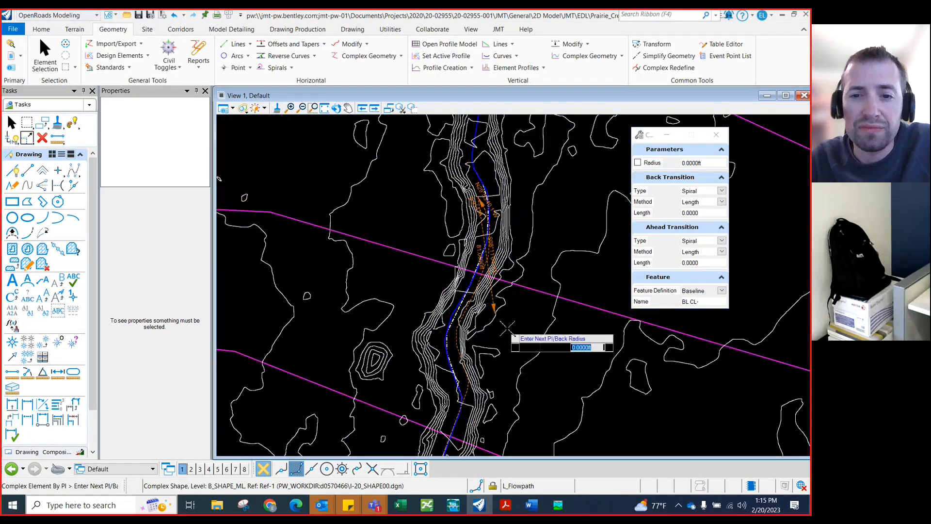
{"action": "scroll", "coordinate": [477, 181], "scroll_direction": "up", "scroll_amount": 2}
{"action": "scroll", "coordinate": [478, 186], "scroll_direction": "up", "scroll_amount": 1}
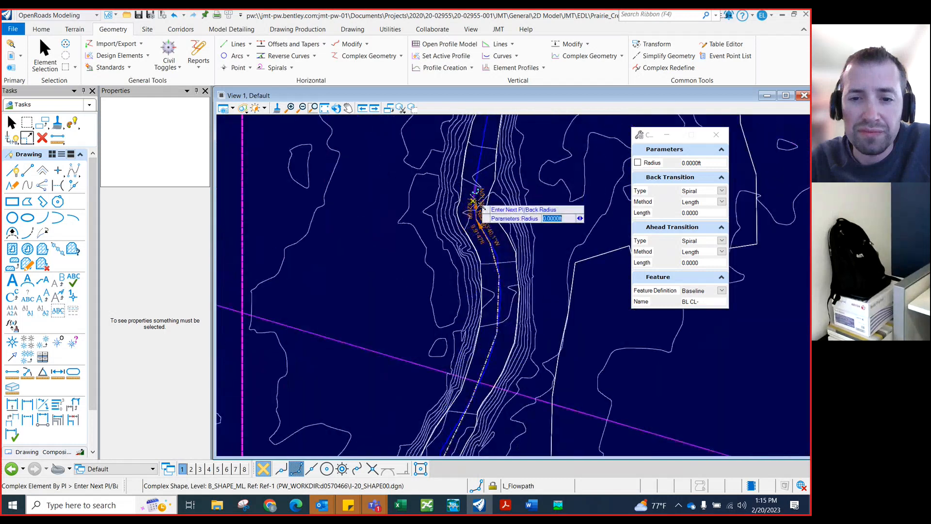
{"action": "scroll", "coordinate": [494, 319], "scroll_direction": "down", "scroll_amount": 4}
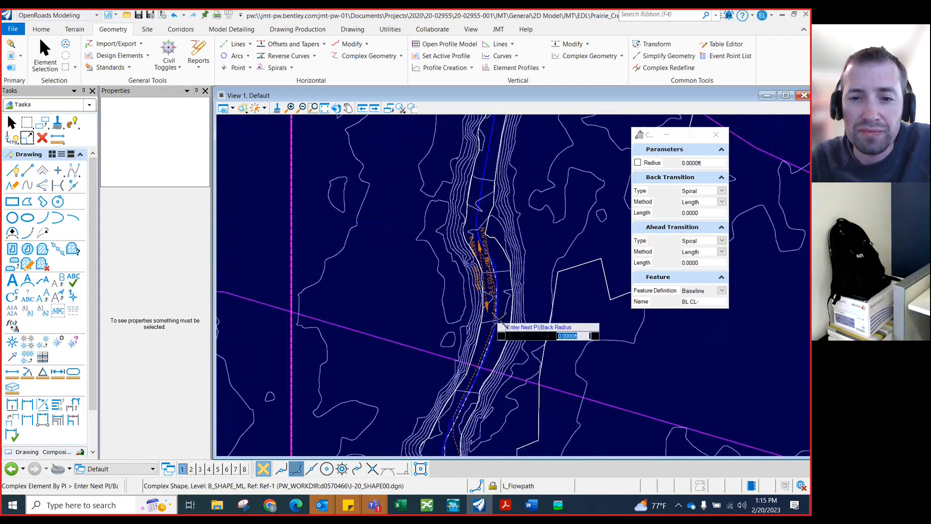
{"action": "scroll", "coordinate": [498, 205], "scroll_direction": "up", "scroll_amount": 2}
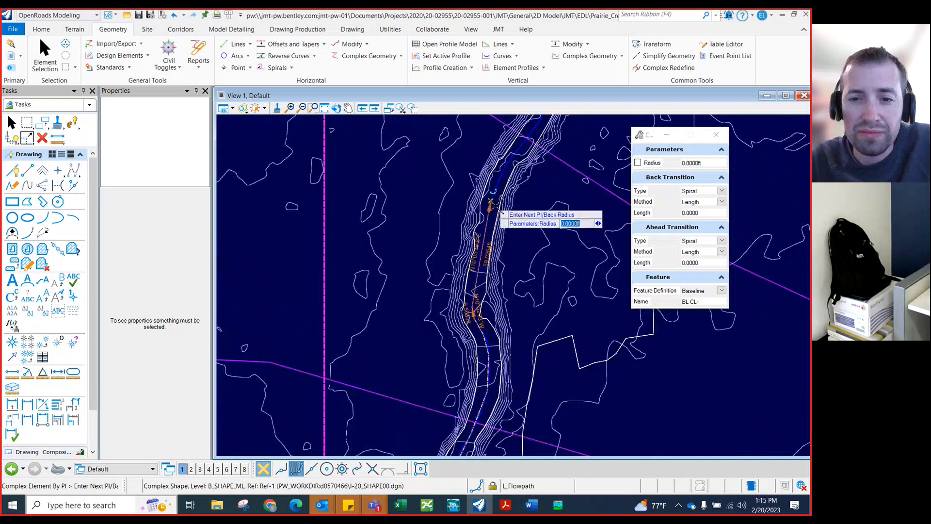
{"action": "left_click", "coordinate": [491, 206]}
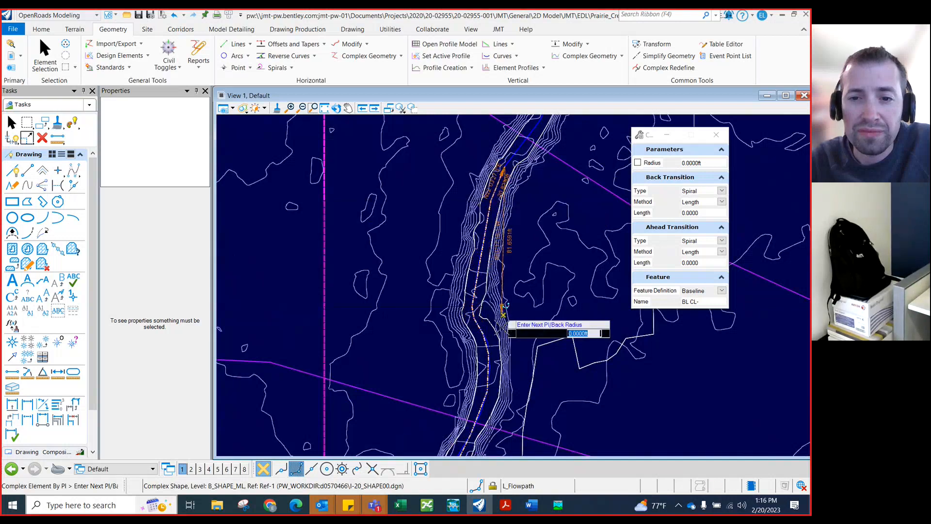
Add PIs around the creek's bend toward the east, tracing the channel toward the roadway
{"action": "scroll", "coordinate": [491, 352], "scroll_direction": "down", "scroll_amount": 2}
{"action": "scroll", "coordinate": [491, 353], "scroll_direction": "down", "scroll_amount": 3}
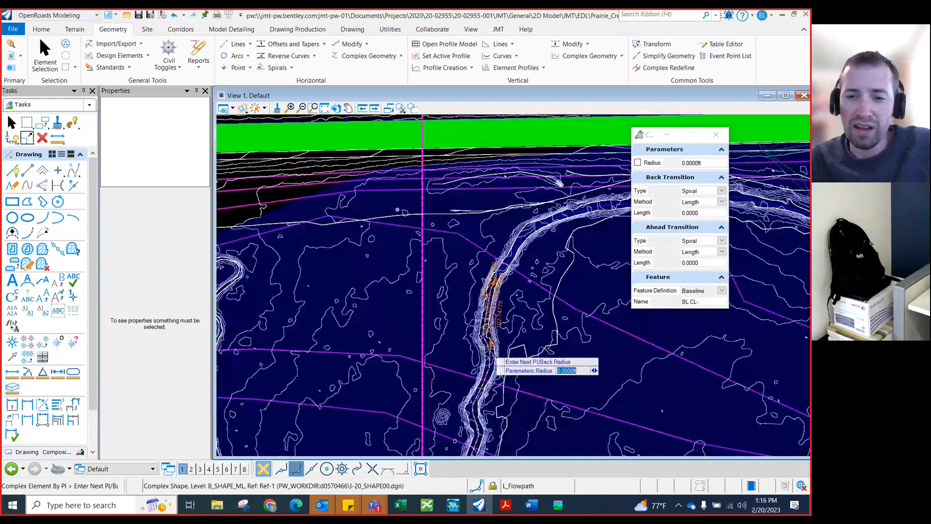
{"action": "scroll", "coordinate": [551, 261], "scroll_direction": "up", "scroll_amount": 3}
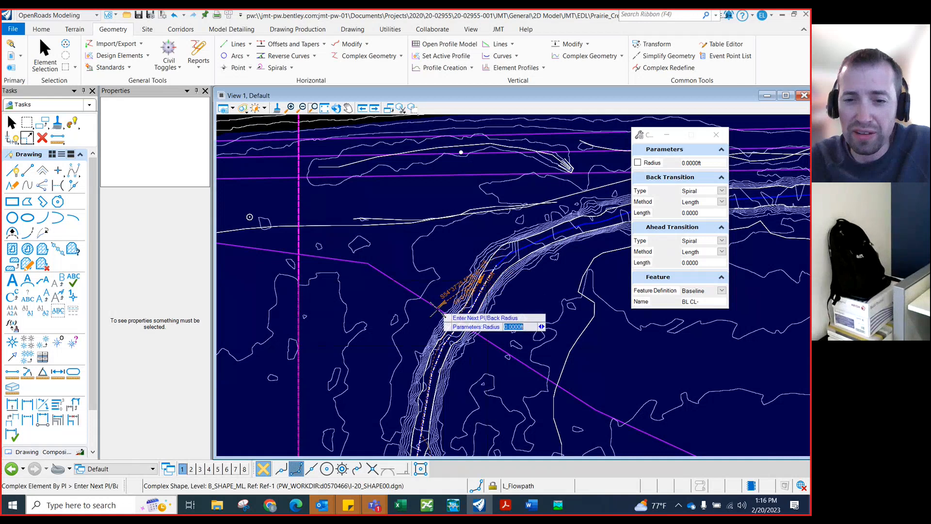
{"action": "scroll", "coordinate": [445, 313], "scroll_direction": "down", "scroll_amount": 3}
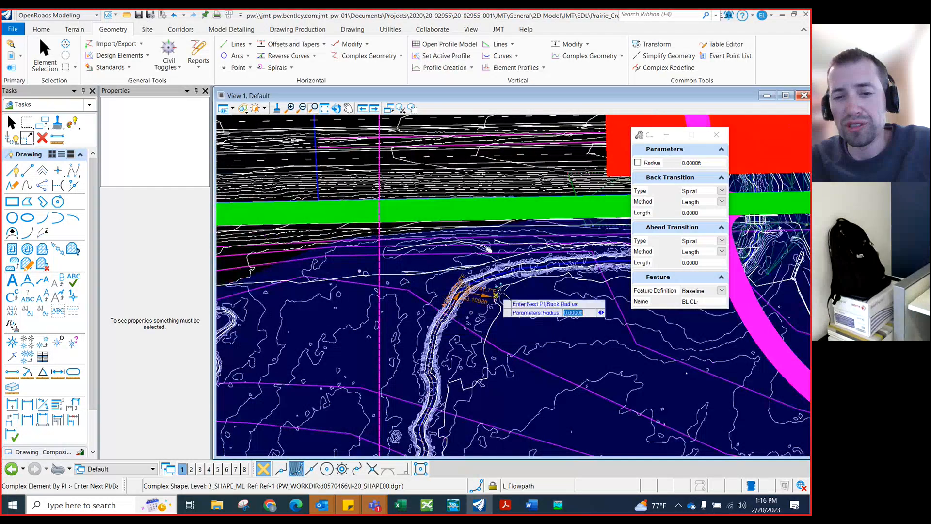
{"action": "scroll", "coordinate": [486, 291], "scroll_direction": "up", "scroll_amount": 2}
{"action": "middle_click_drag", "start_coordinate": [491, 282], "coordinate": [449, 301], "text": "shift"}
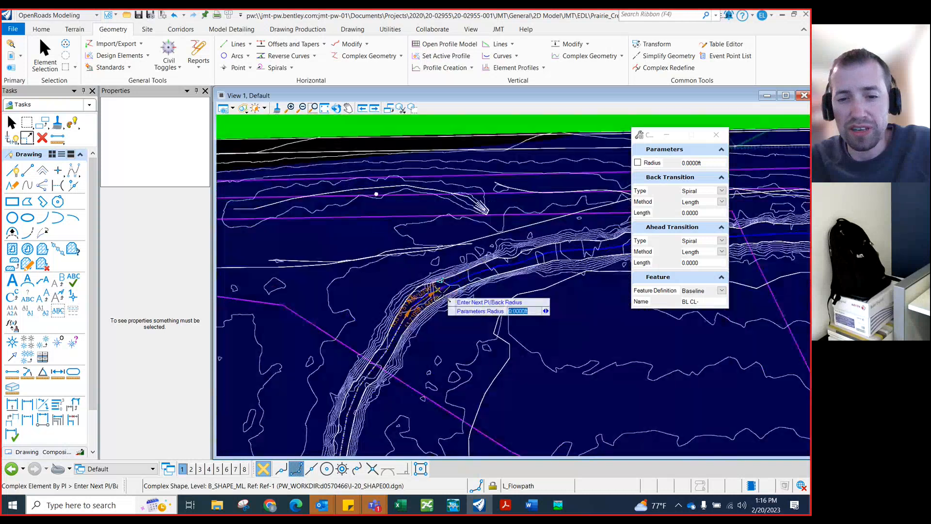
{"action": "left_click", "coordinate": [432, 304]}
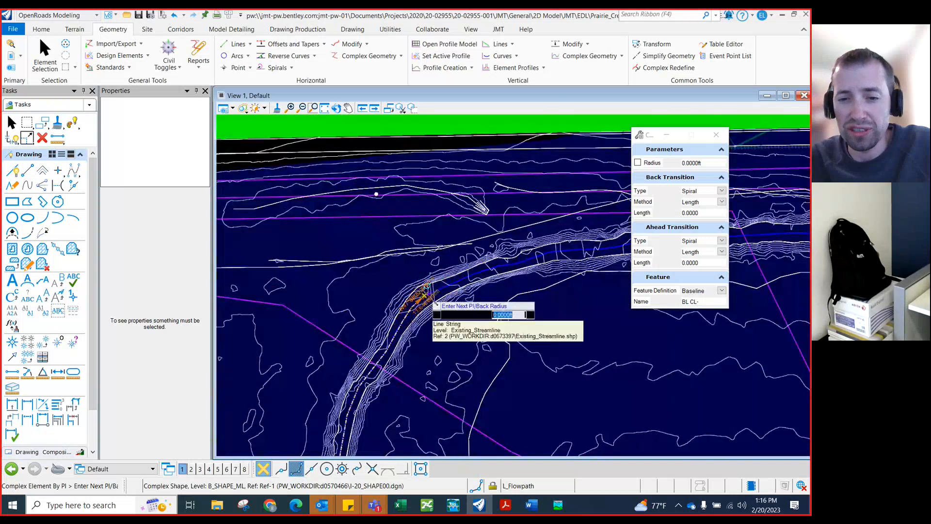
{"action": "left_click", "coordinate": [500, 265]}
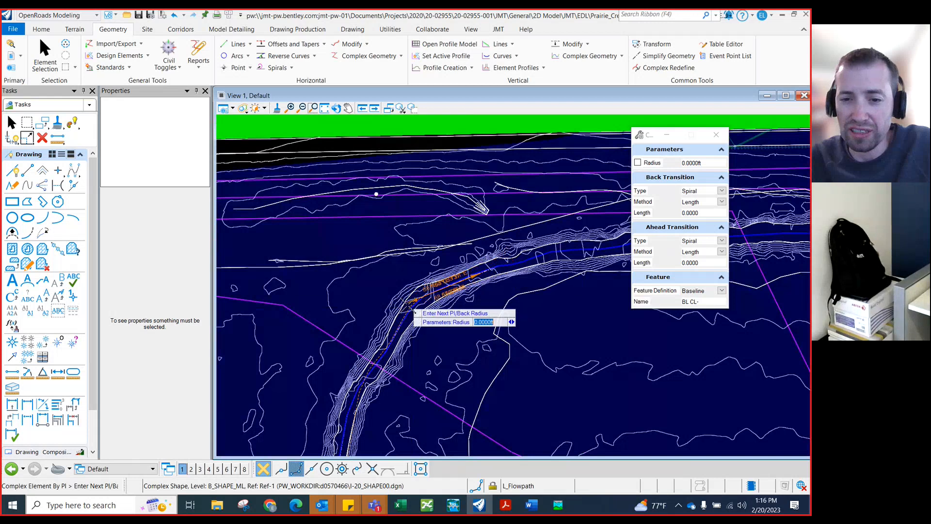
Place the next PI along the channel bottom east of the bend, inside the narrow creek channel
{"action": "scroll", "coordinate": [420, 307], "scroll_direction": "down", "scroll_amount": 4}
{"action": "scroll", "coordinate": [500, 280], "scroll_direction": "up", "scroll_amount": 3}
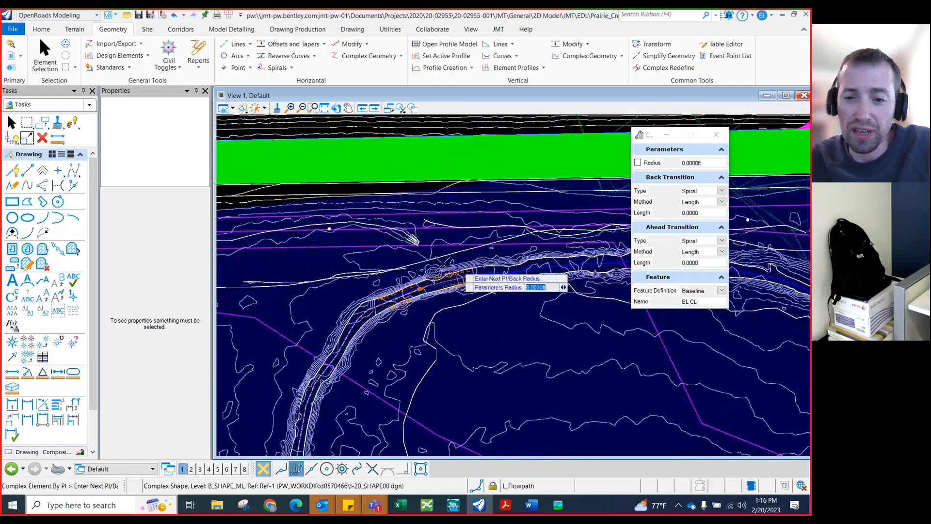
{"action": "scroll", "coordinate": [465, 270], "scroll_direction": "down", "scroll_amount": 4}
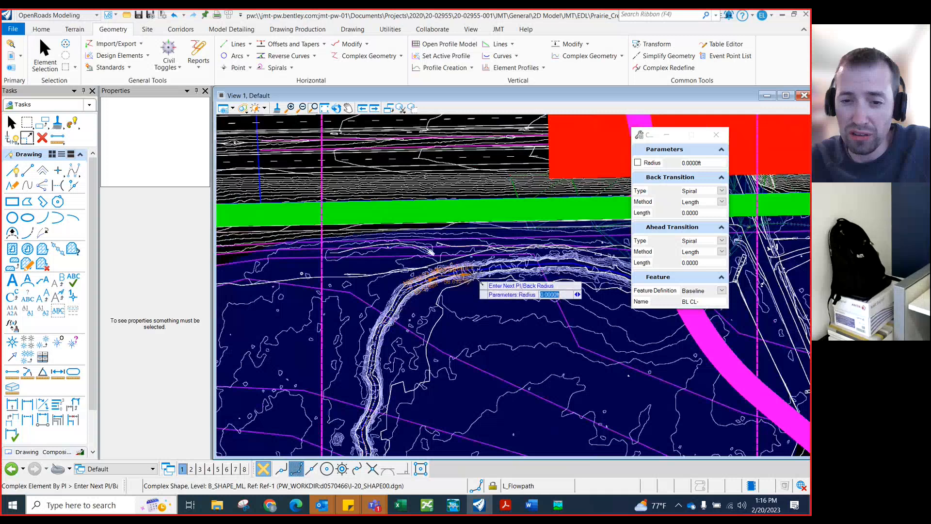
{"action": "scroll", "coordinate": [481, 284], "scroll_direction": "down", "scroll_amount": 2}
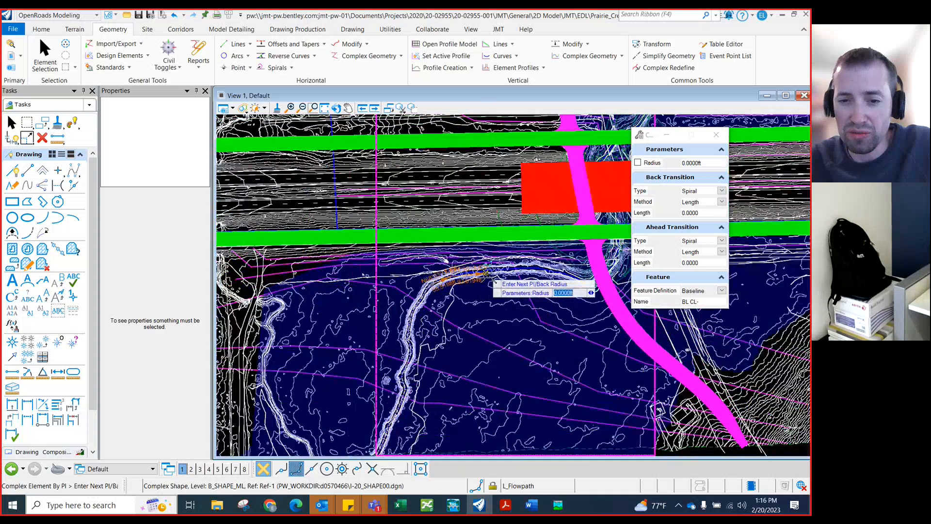
{"action": "scroll", "coordinate": [492, 280], "scroll_direction": "up", "scroll_amount": 2}
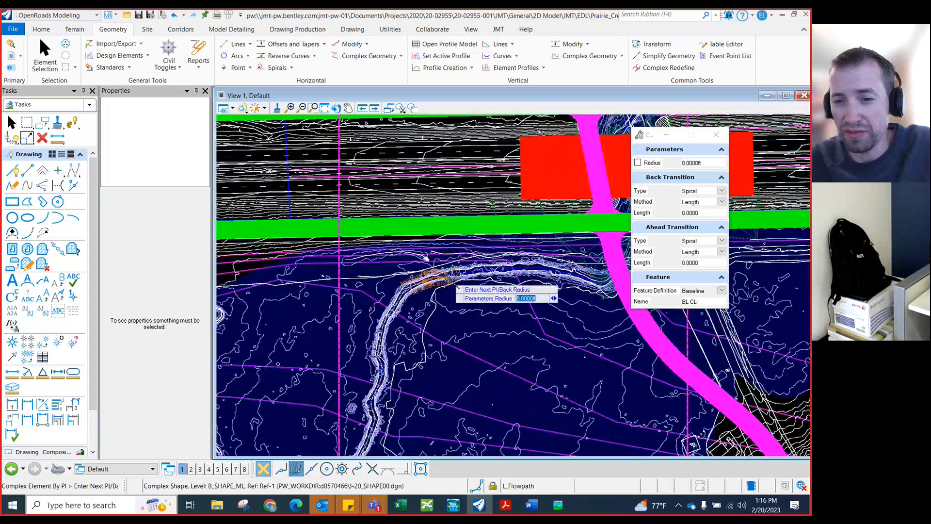
{"action": "scroll", "coordinate": [448, 278], "scroll_direction": "down", "scroll_amount": 1}
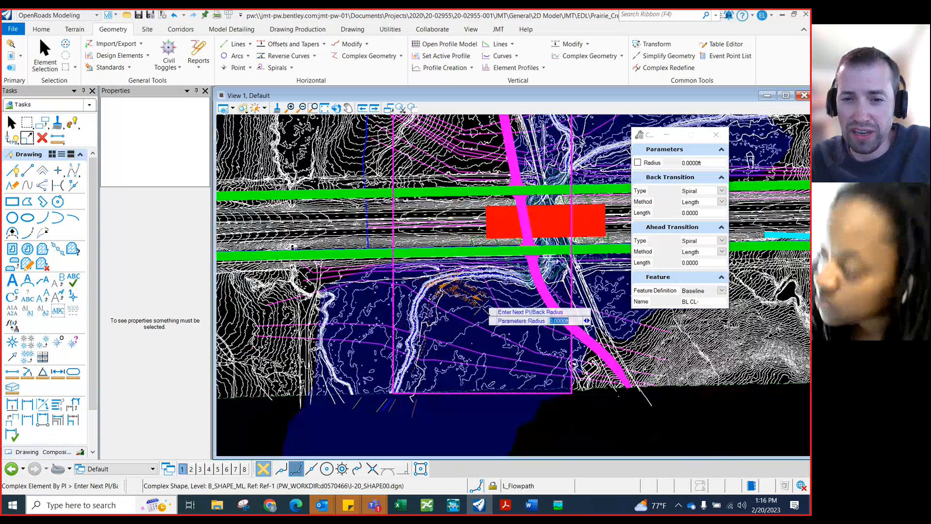
{"action": "scroll", "coordinate": [487, 312], "scroll_direction": "down", "scroll_amount": 1}
{"action": "scroll", "coordinate": [485, 313], "scroll_direction": "down", "scroll_amount": 1}
{"action": "scroll", "coordinate": [482, 315], "scroll_direction": "down", "scroll_amount": 1}
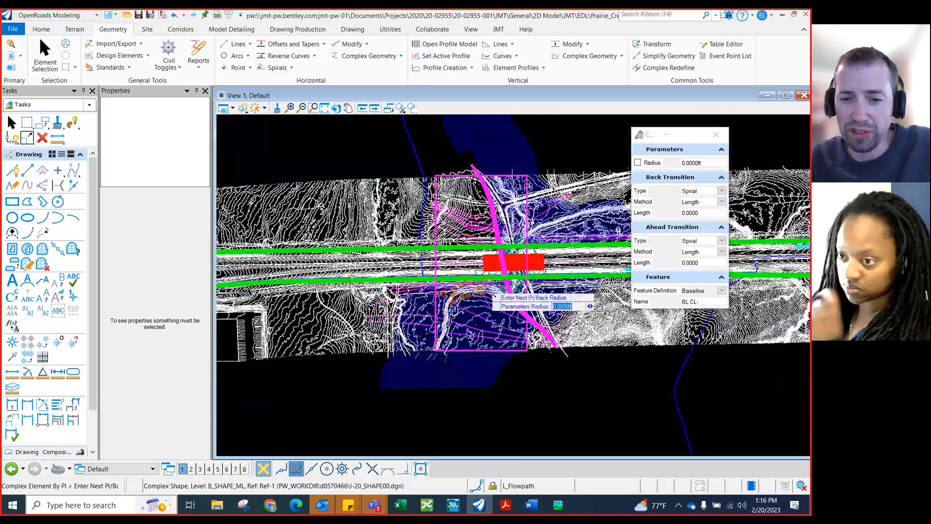
{"action": "scroll", "coordinate": [494, 294], "scroll_direction": "up", "scroll_amount": 2}
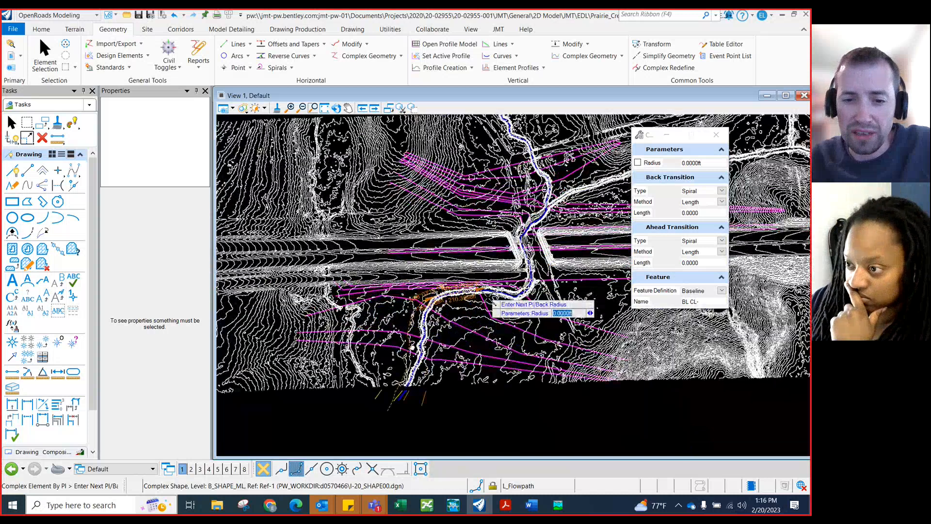
{"action": "scroll", "coordinate": [494, 304], "scroll_direction": "up", "scroll_amount": 1}
{"action": "scroll", "coordinate": [442, 307], "scroll_direction": "up", "scroll_amount": 1}
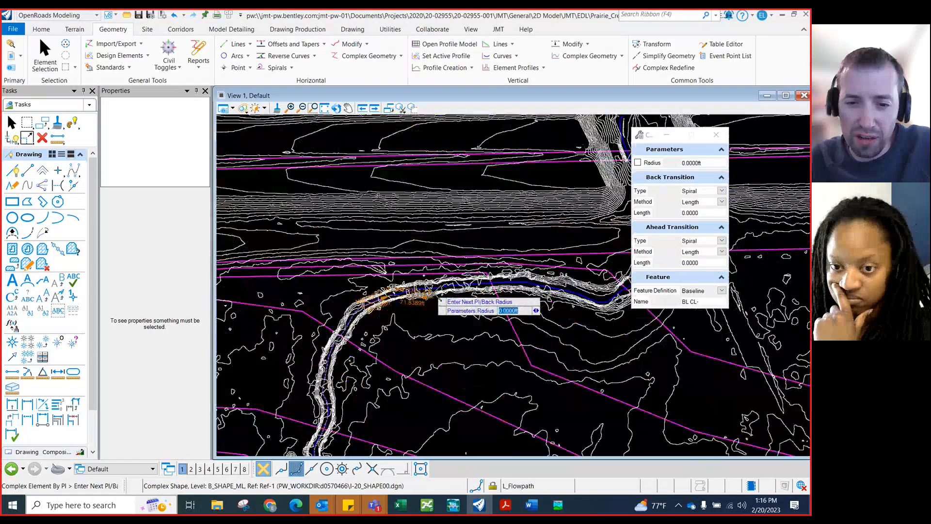
{"action": "scroll", "coordinate": [427, 298], "scroll_direction": "up", "scroll_amount": 1}
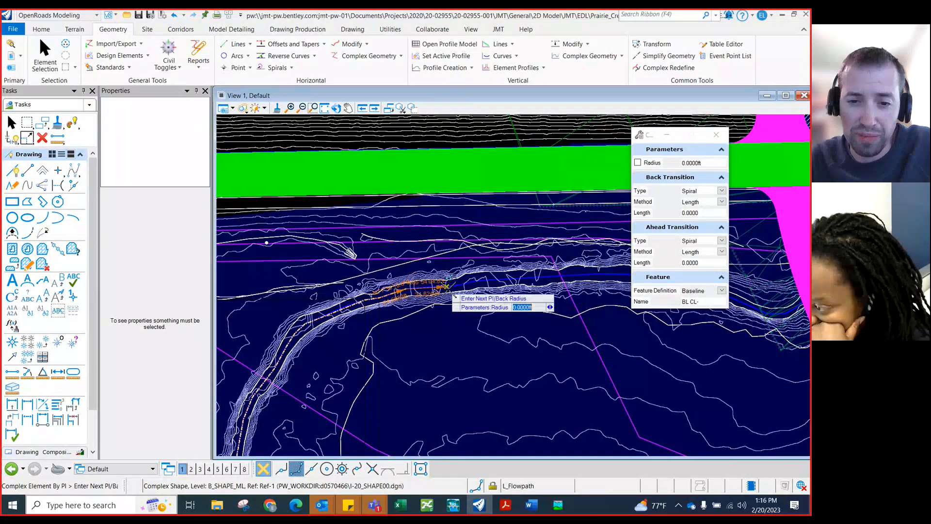
{"action": "scroll", "coordinate": [446, 293], "scroll_direction": "up", "scroll_amount": 1}
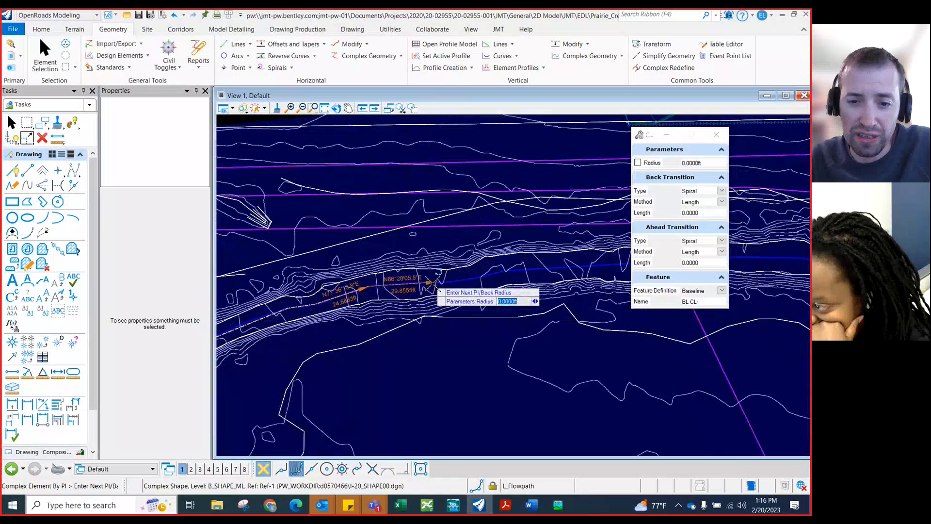
{"action": "left_click", "coordinate": [433, 283]}
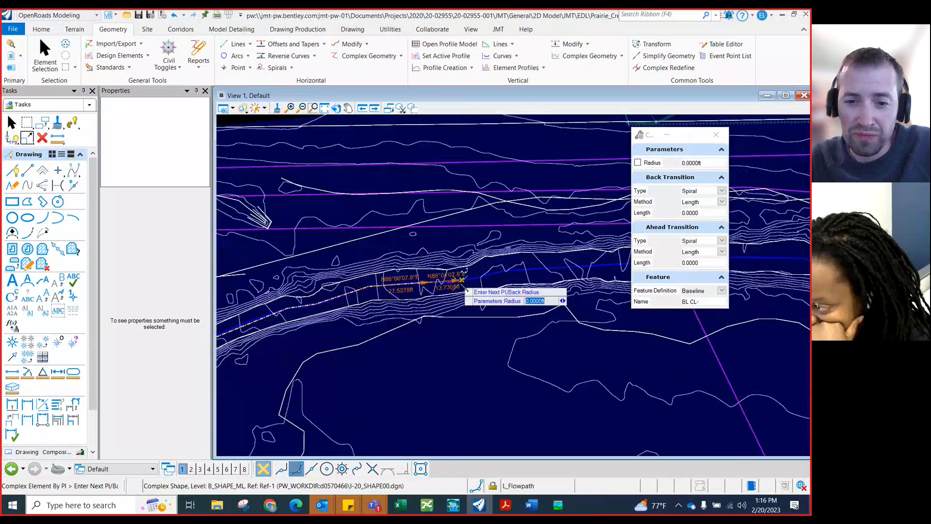
Continue placing PIs eastward along the channel toward the roadway embankment, following the low point between contours
{"action": "scroll", "coordinate": [334, 293], "scroll_direction": "down", "scroll_amount": 2}
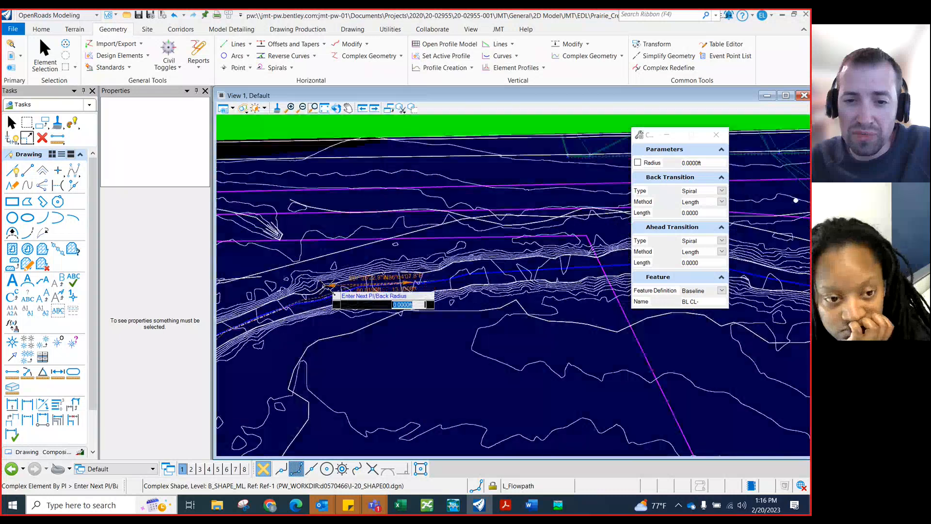
{"action": "scroll", "coordinate": [334, 293], "scroll_direction": "down", "scroll_amount": 2}
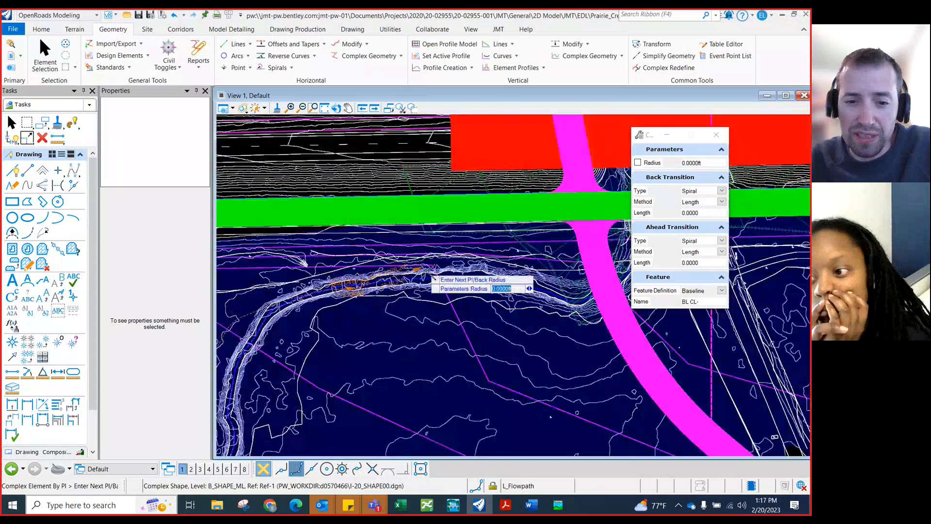
{"action": "scroll", "coordinate": [434, 280], "scroll_direction": "up", "scroll_amount": 4}
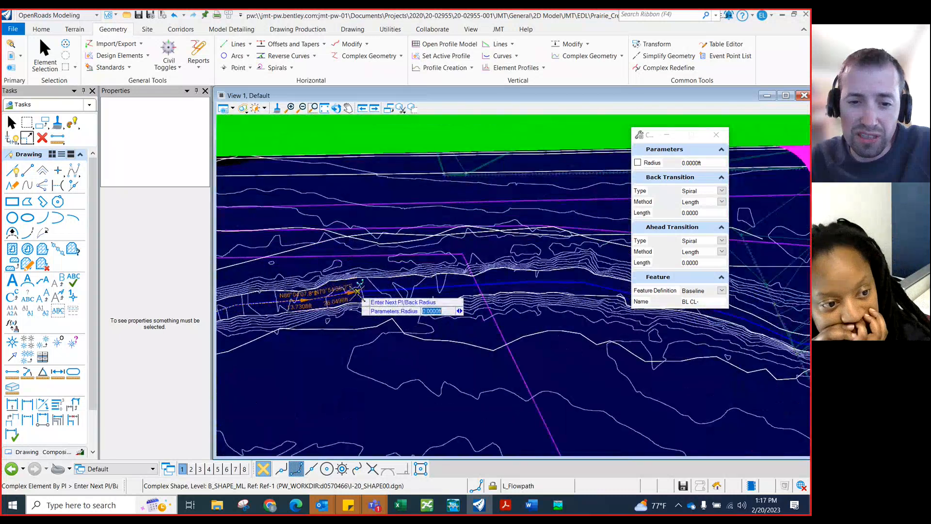
{"action": "left_click", "coordinate": [481, 284]}
{"action": "left_click", "coordinate": [561, 283]}
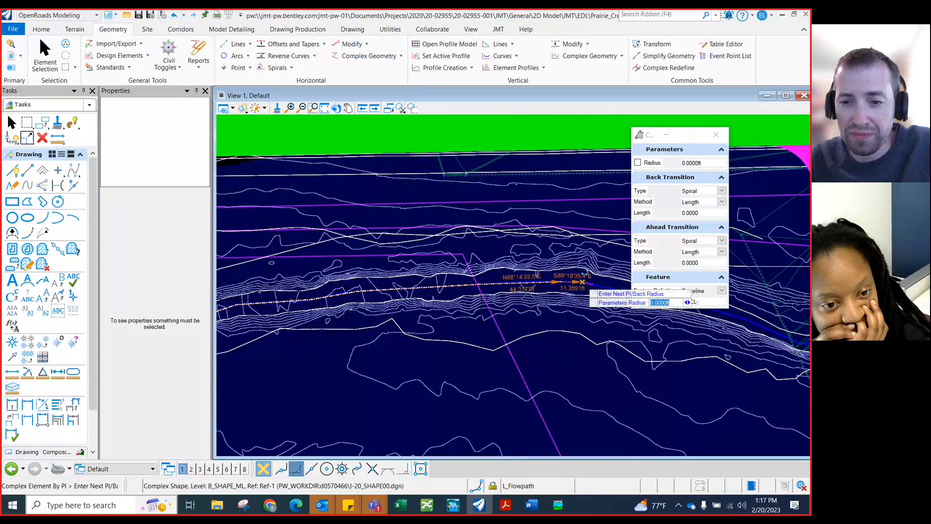
{"action": "left_click", "coordinate": [583, 282]}
{"action": "scroll", "coordinate": [311, 294], "scroll_direction": "down", "scroll_amount": 4}
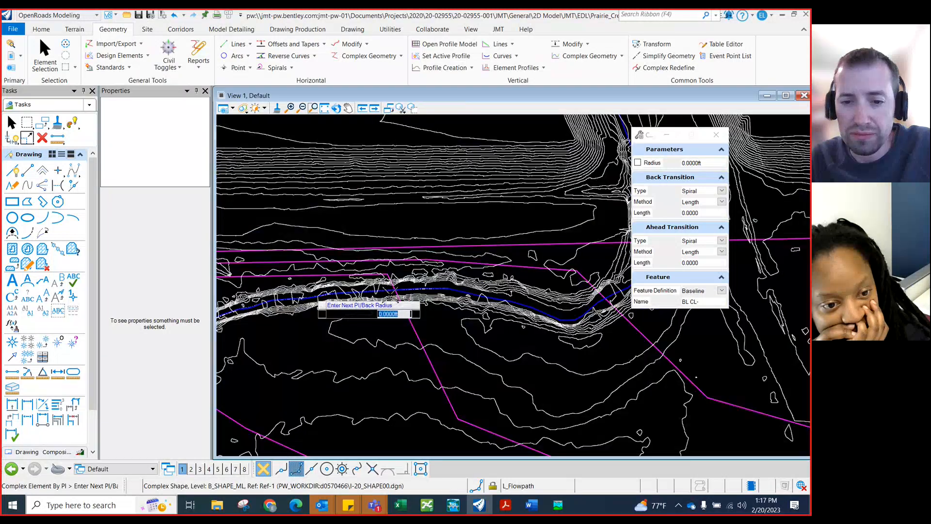
{"action": "scroll", "coordinate": [532, 315], "scroll_direction": "up", "scroll_amount": 2}
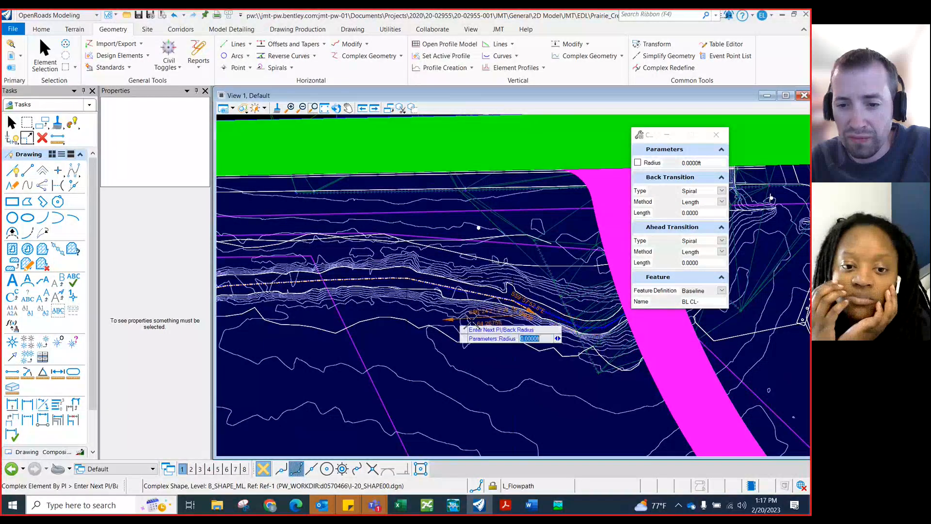
{"action": "scroll", "coordinate": [584, 328], "scroll_direction": "up", "scroll_amount": 3}
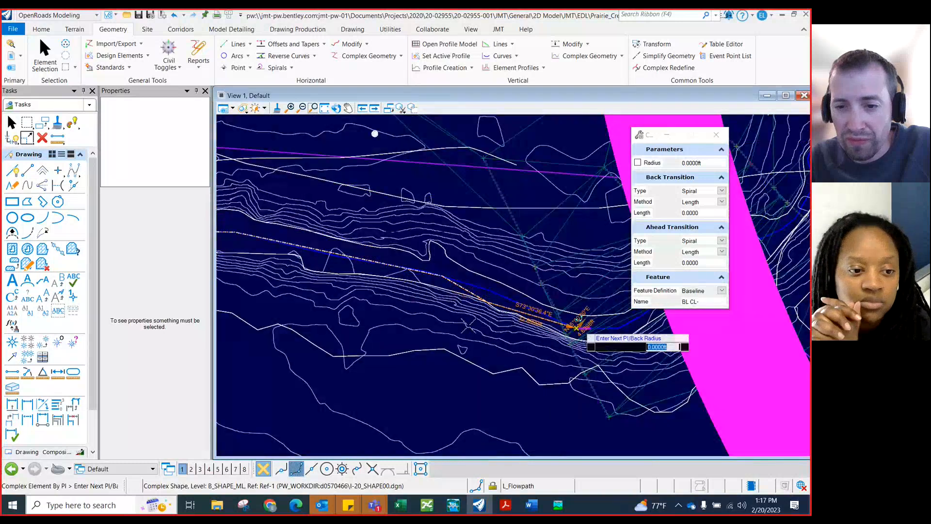
{"action": "scroll", "coordinate": [580, 329], "scroll_direction": "down", "scroll_amount": 3}
{"action": "scroll", "coordinate": [545, 326], "scroll_direction": "up", "scroll_amount": 3}
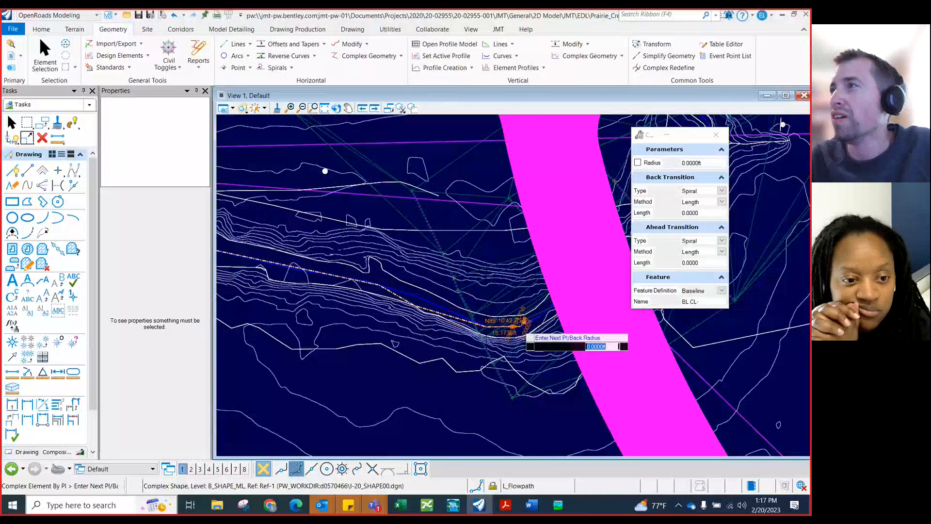
{"action": "left_click", "coordinate": [531, 321]}
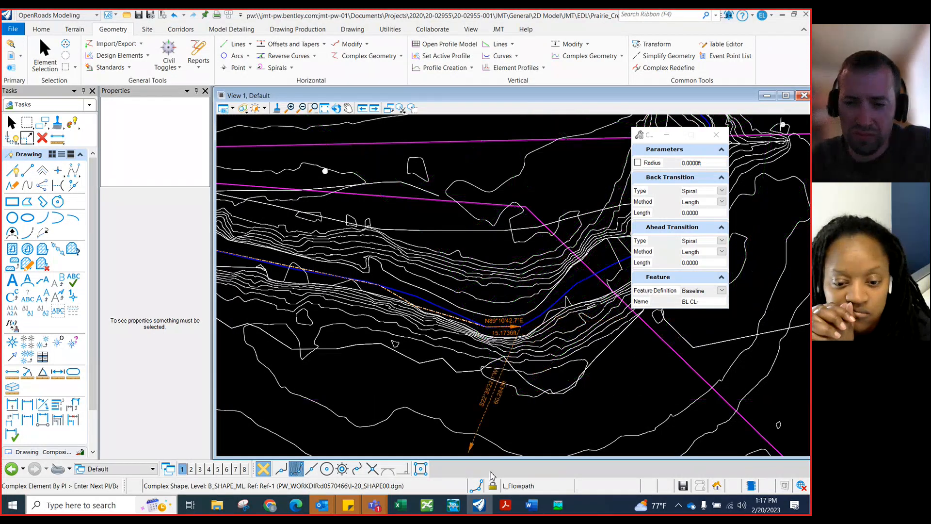
Place PIs where the creek turns north, tracing the channel up to the culvert at the roadway
{"action": "scroll", "coordinate": [300, 262], "scroll_direction": "down", "scroll_amount": 1}
{"action": "scroll", "coordinate": [473, 252], "scroll_direction": "up", "scroll_amount": 2}
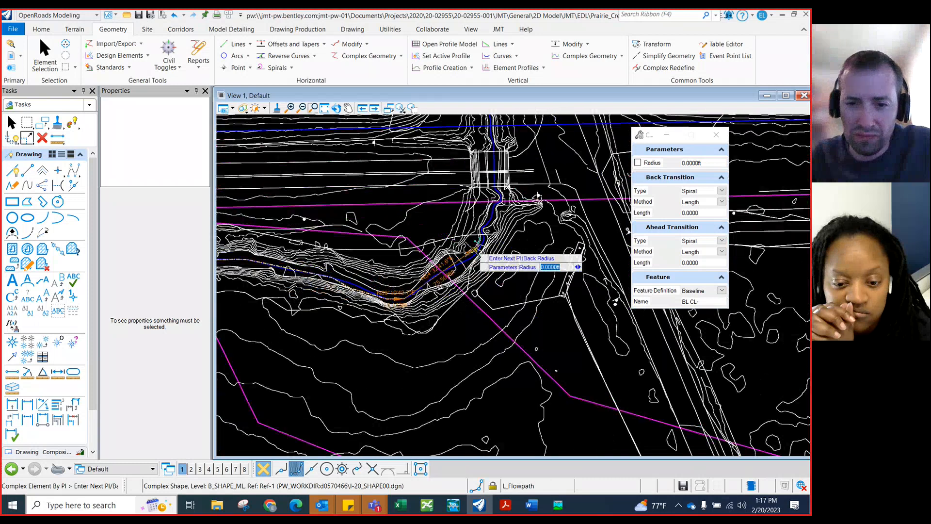
{"action": "left_click", "coordinate": [404, 305]}
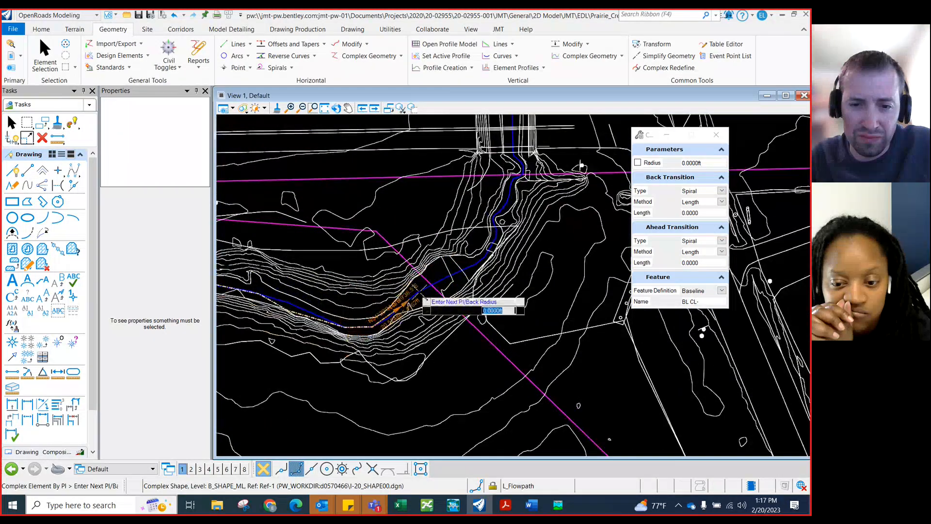
{"action": "left_click", "coordinate": [419, 293]}
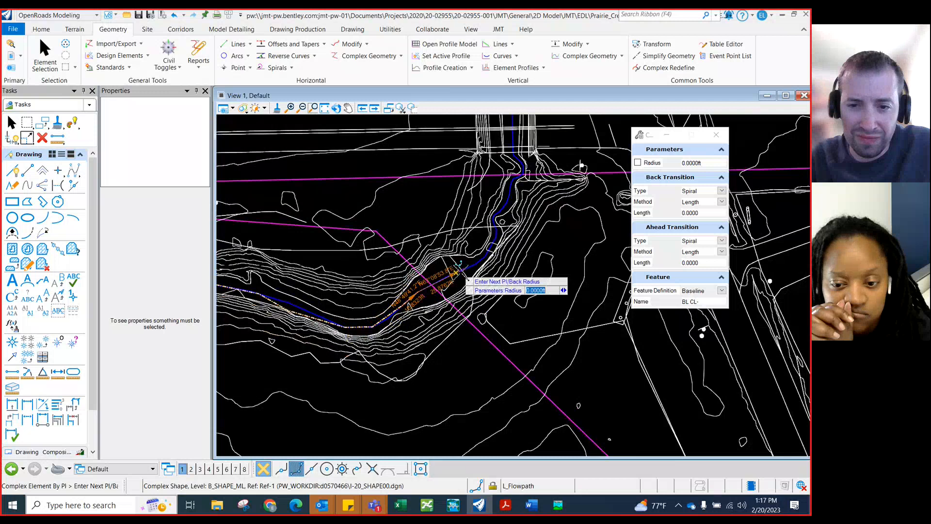
{"action": "left_click", "coordinate": [459, 271]}
{"action": "left_click", "coordinate": [486, 258]}
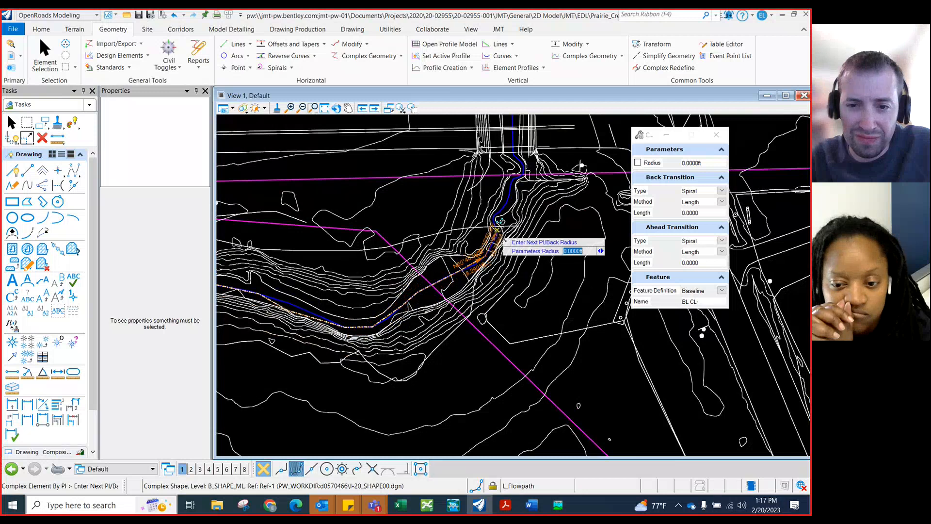
{"action": "left_click", "coordinate": [497, 230]}
{"action": "left_click", "coordinate": [494, 218]}
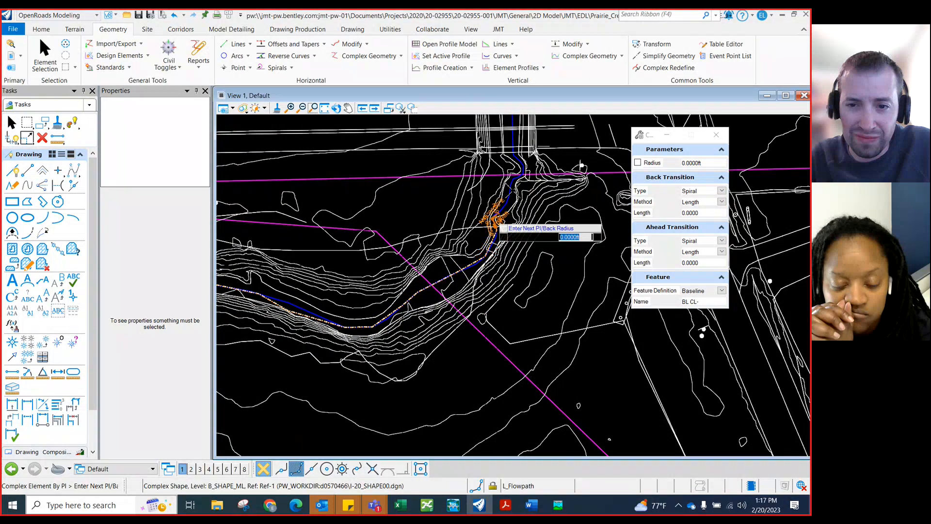
{"action": "left_click", "coordinate": [509, 195]}
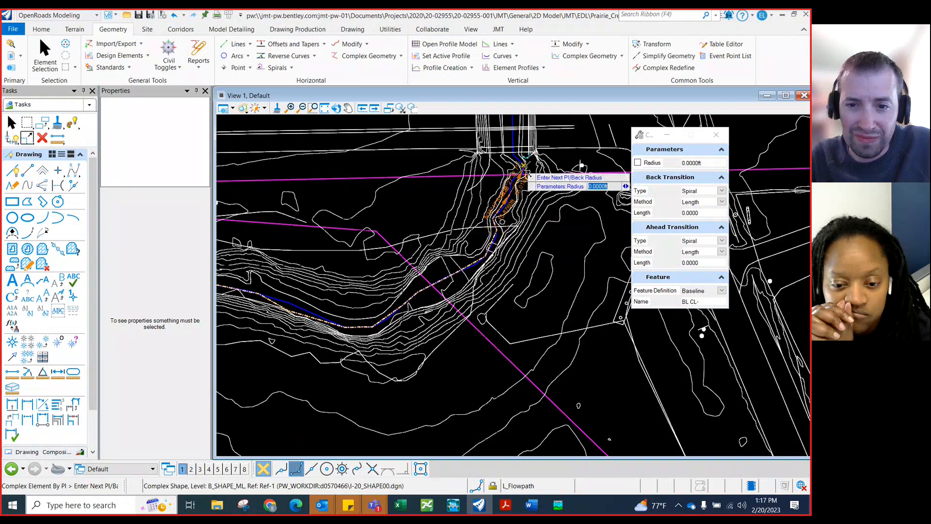
{"action": "left_click", "coordinate": [522, 166]}
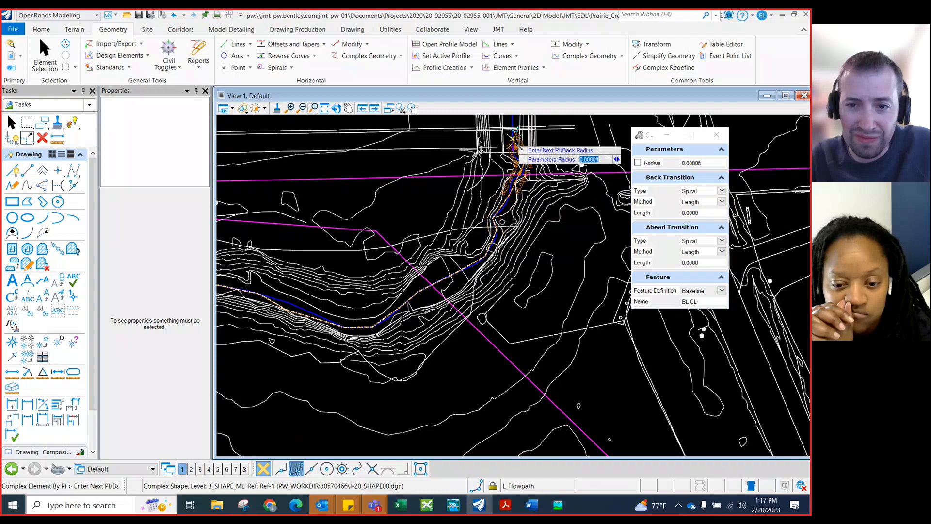
Continue the centerline past the roadway culvert, placing PIs along the channel northeast of the crossing
{"action": "scroll", "coordinate": [519, 333], "scroll_direction": "down", "scroll_amount": 1}
{"action": "scroll", "coordinate": [519, 333], "scroll_direction": "down", "scroll_amount": 1}
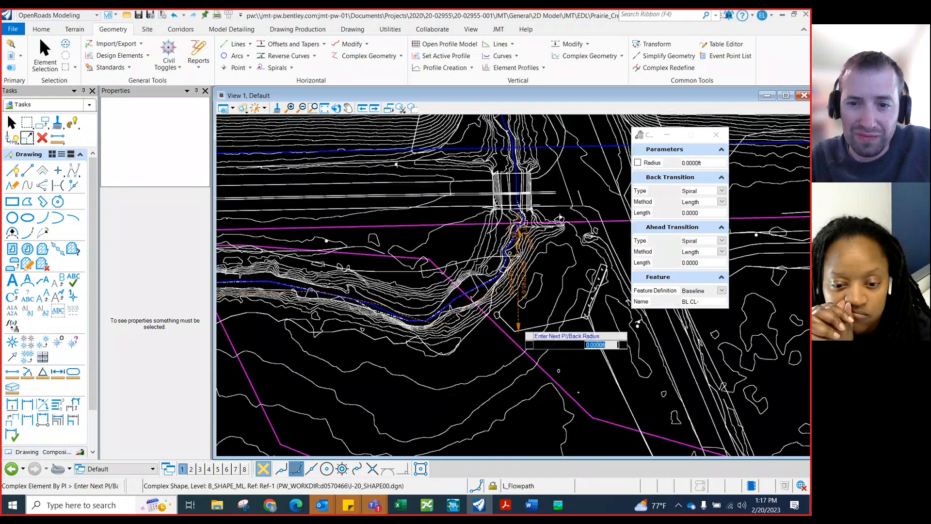
{"action": "scroll", "coordinate": [534, 204], "scroll_direction": "up", "scroll_amount": 1}
{"action": "scroll", "coordinate": [522, 184], "scroll_direction": "down", "scroll_amount": 1}
{"action": "scroll", "coordinate": [519, 190], "scroll_direction": "up", "scroll_amount": 1}
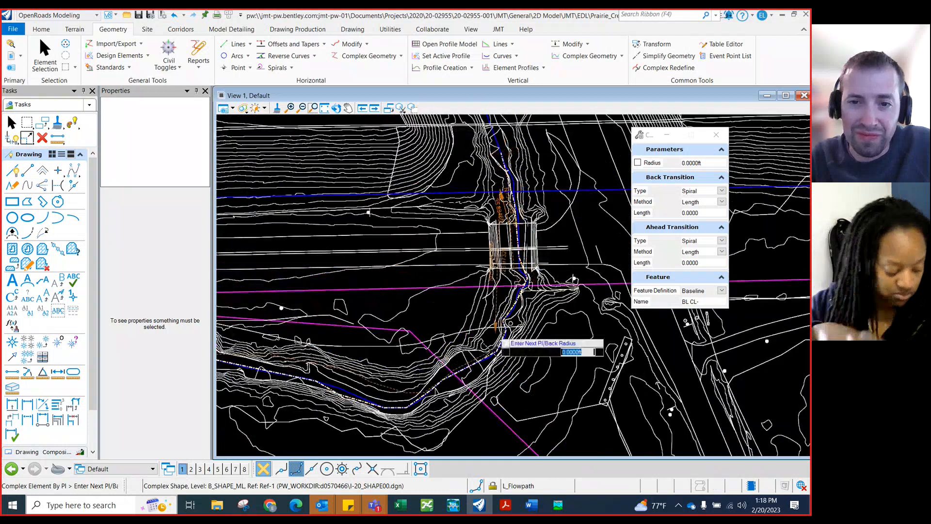
{"action": "scroll", "coordinate": [498, 359], "scroll_direction": "down", "scroll_amount": 2}
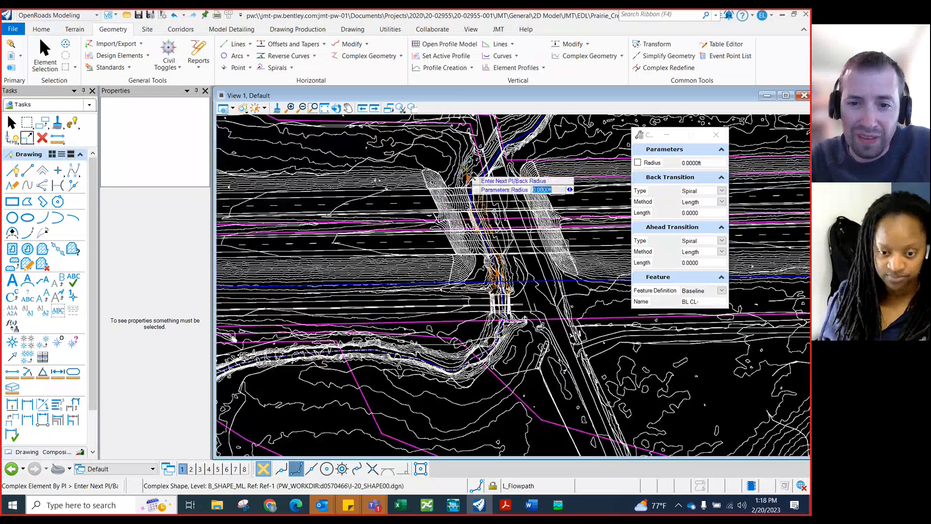
{"action": "scroll", "coordinate": [480, 214], "scroll_direction": "up", "scroll_amount": 1}
{"action": "scroll", "coordinate": [478, 233], "scroll_direction": "up", "scroll_amount": 1}
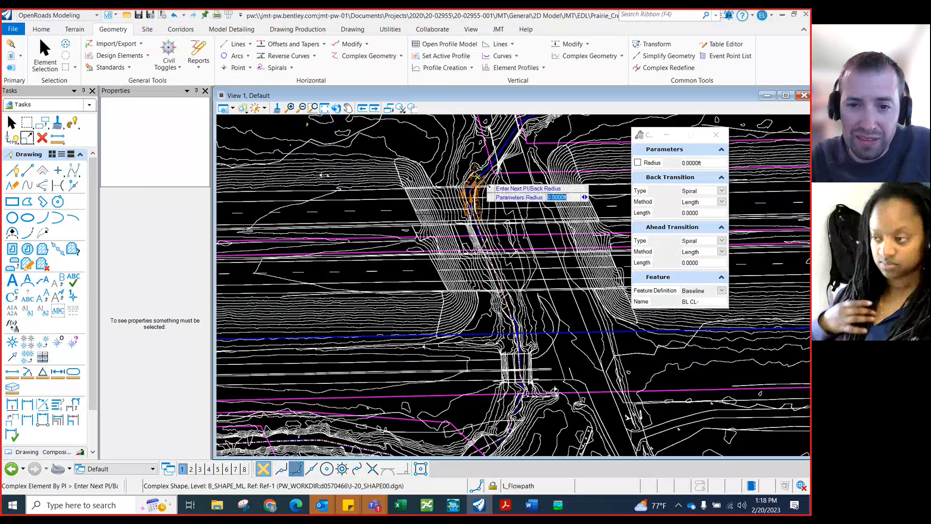
{"action": "scroll", "coordinate": [520, 364], "scroll_direction": "down", "scroll_amount": 1}
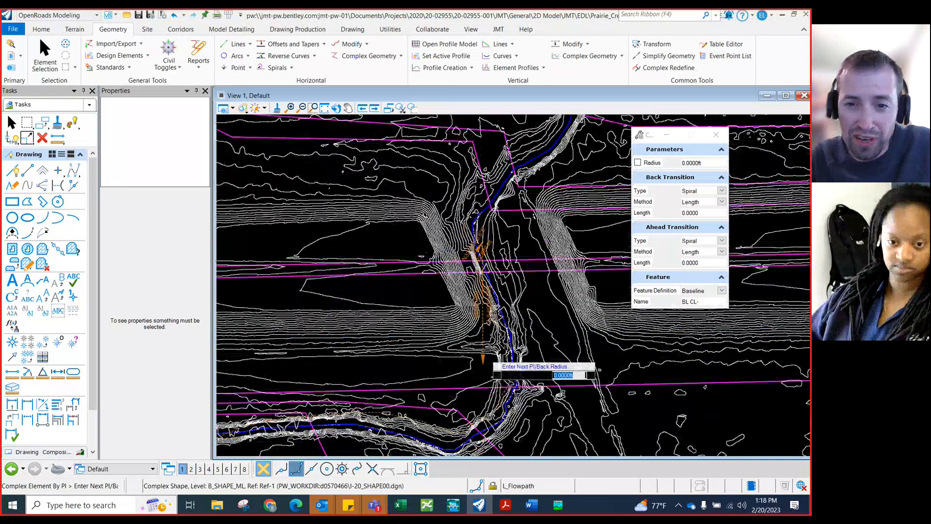
{"action": "scroll", "coordinate": [491, 231], "scroll_direction": "up", "scroll_amount": 1}
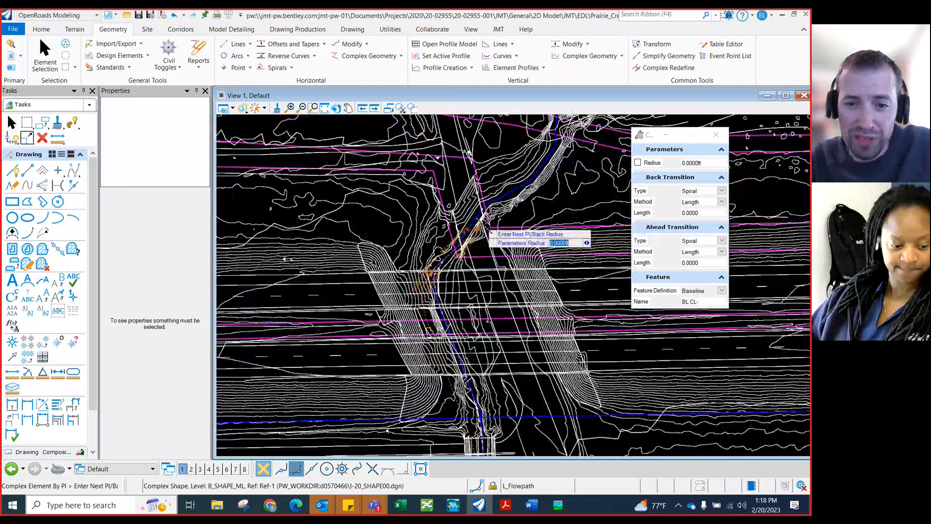
{"action": "scroll", "coordinate": [491, 231], "scroll_direction": "up", "scroll_amount": 1}
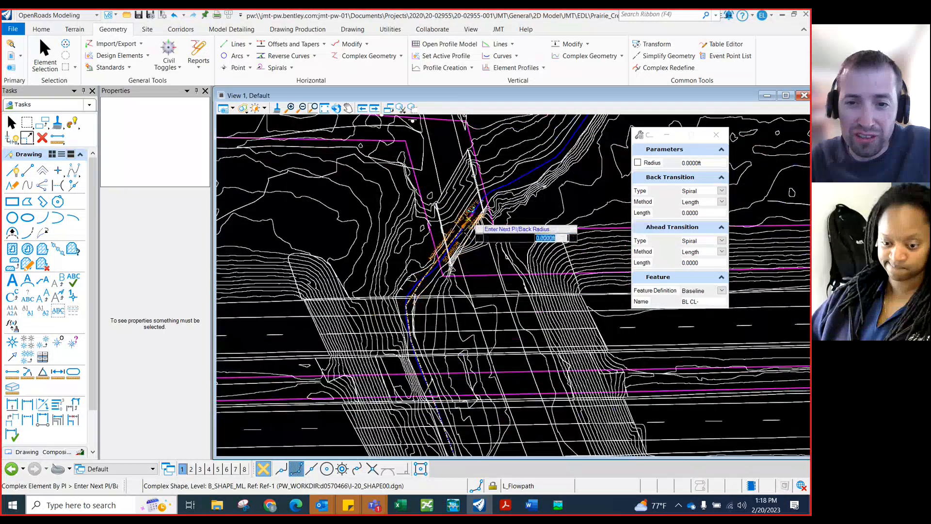
{"action": "scroll", "coordinate": [388, 298], "scroll_direction": "down", "scroll_amount": 2}
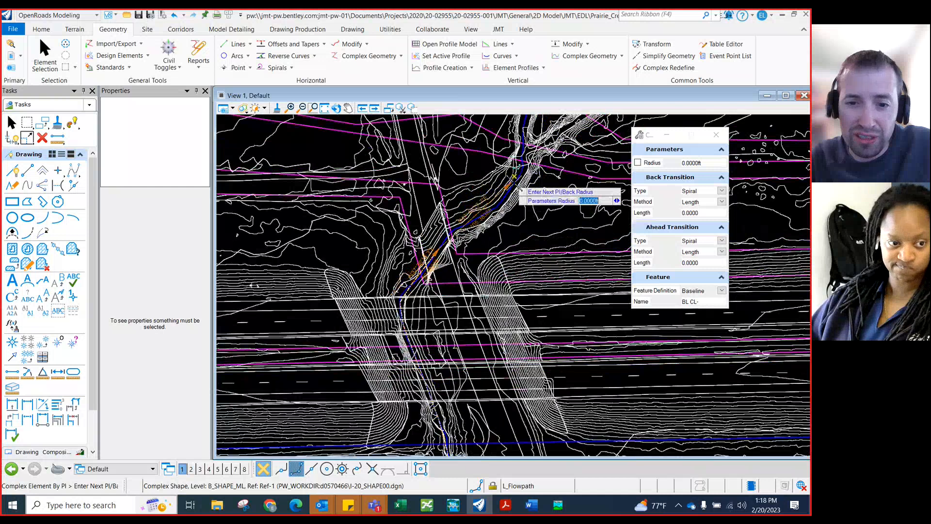
{"action": "scroll", "coordinate": [515, 186], "scroll_direction": "up", "scroll_amount": 1}
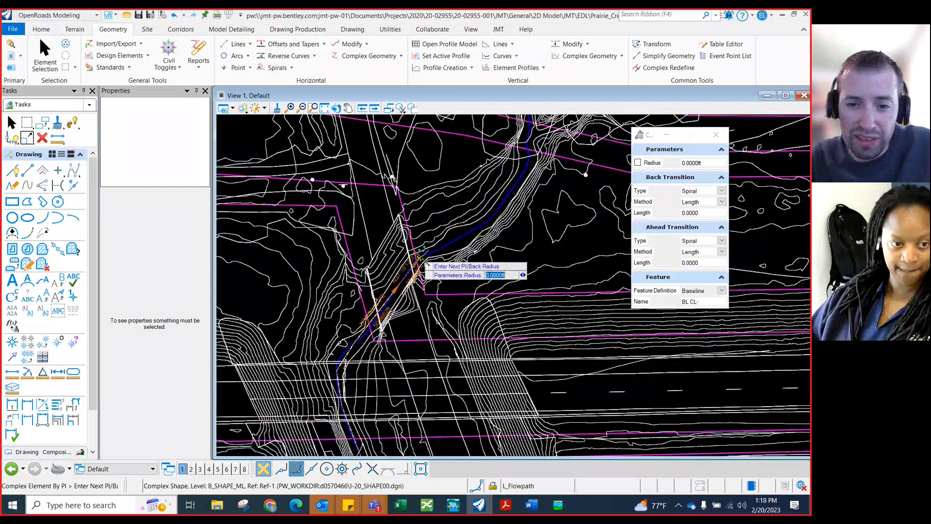
{"action": "left_click", "coordinate": [464, 236]}
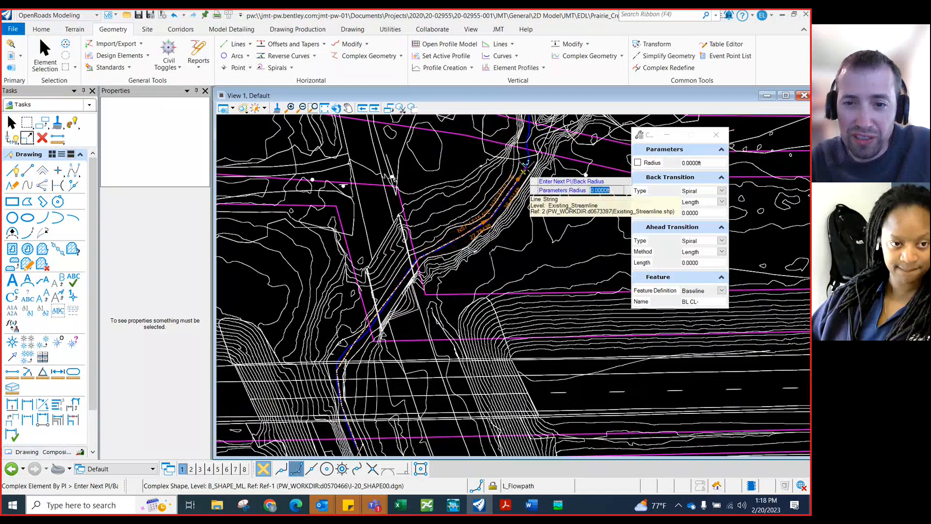
{"action": "left_click", "coordinate": [524, 172]}
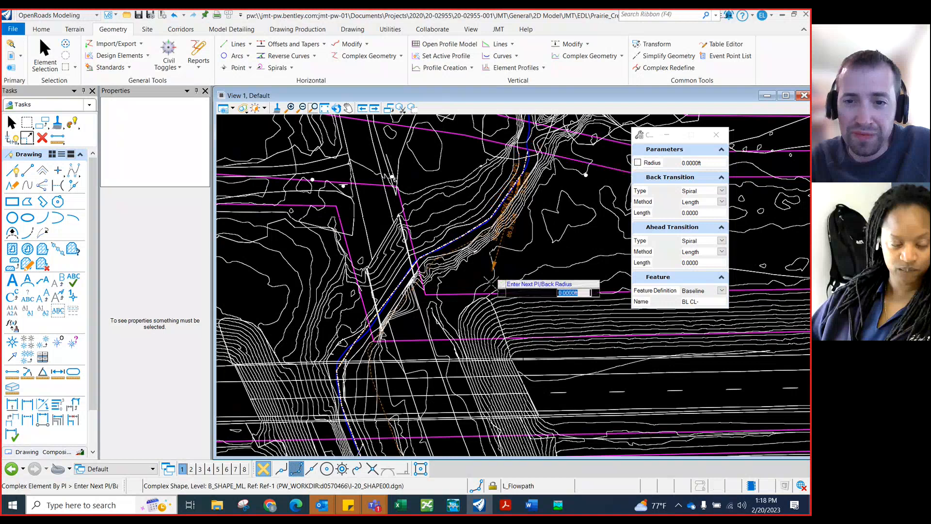
Place the next PI upstream along the channel where it reaches the northern road crossing
{"action": "scroll", "coordinate": [490, 284], "scroll_direction": "down", "scroll_amount": 3}
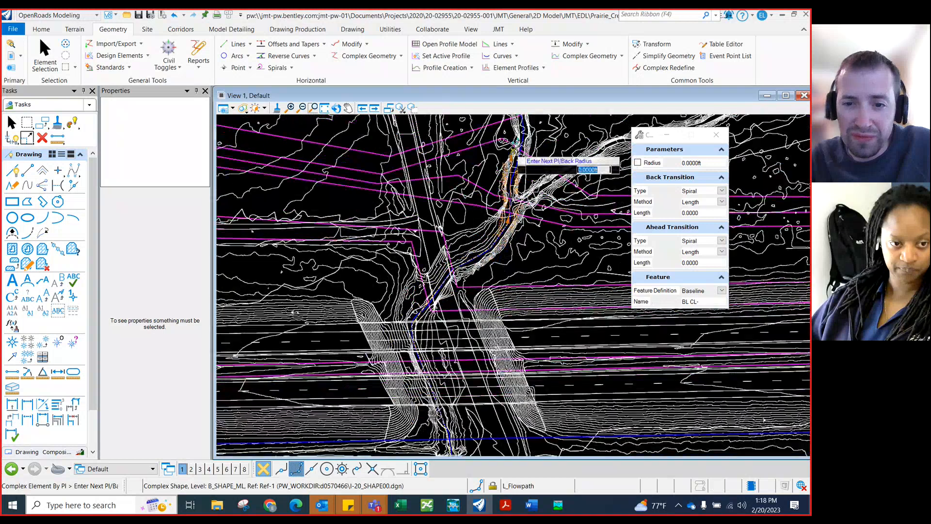
{"action": "scroll", "coordinate": [512, 143], "scroll_direction": "up", "scroll_amount": 4}
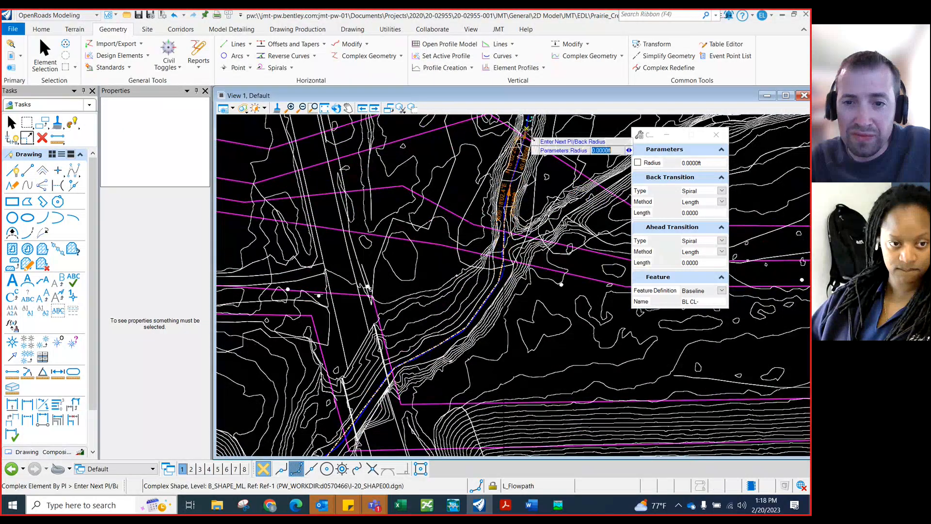
{"action": "scroll", "coordinate": [483, 296], "scroll_direction": "down", "scroll_amount": 2}
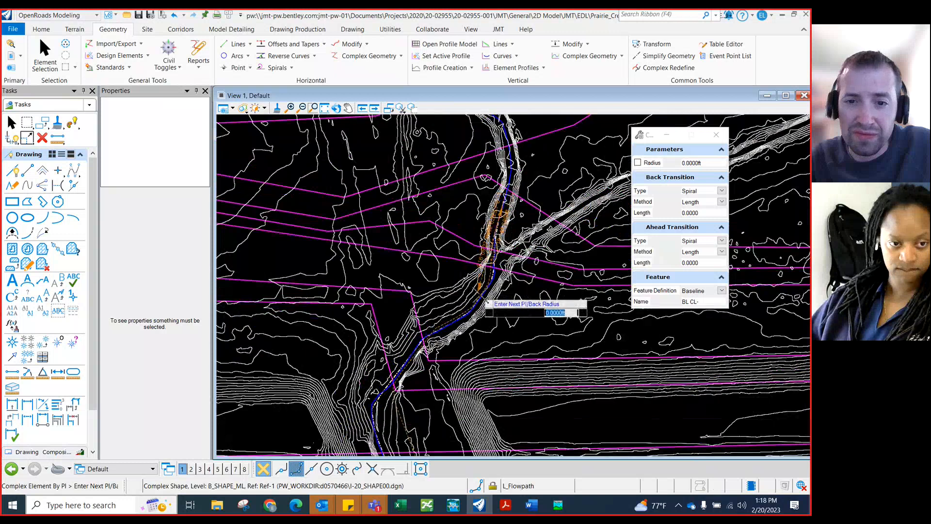
{"action": "scroll", "coordinate": [481, 295], "scroll_direction": "down", "scroll_amount": 2}
{"action": "scroll", "coordinate": [496, 171], "scroll_direction": "up", "scroll_amount": 2}
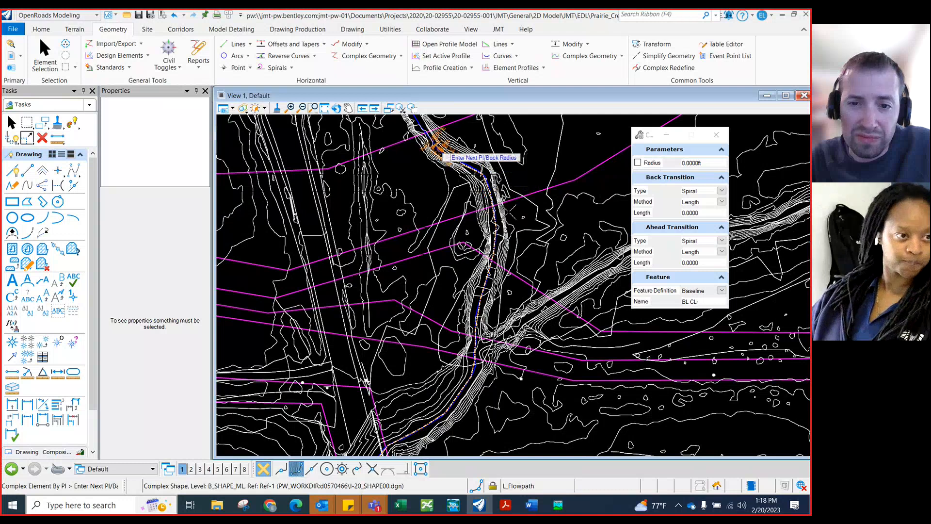
{"action": "scroll", "coordinate": [443, 156], "scroll_direction": "down", "scroll_amount": 2}
{"action": "scroll", "coordinate": [465, 160], "scroll_direction": "up", "scroll_amount": 2}
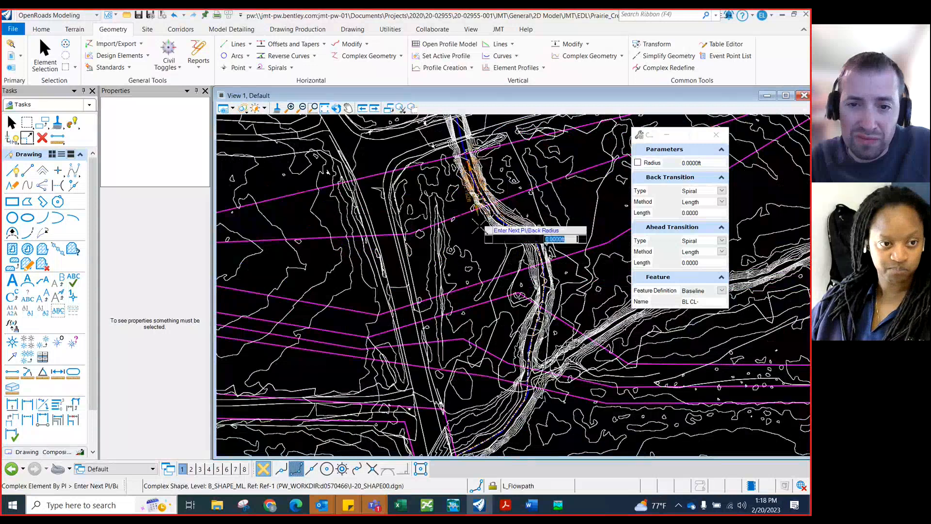
{"action": "scroll", "coordinate": [473, 175], "scroll_direction": "down", "scroll_amount": 2}
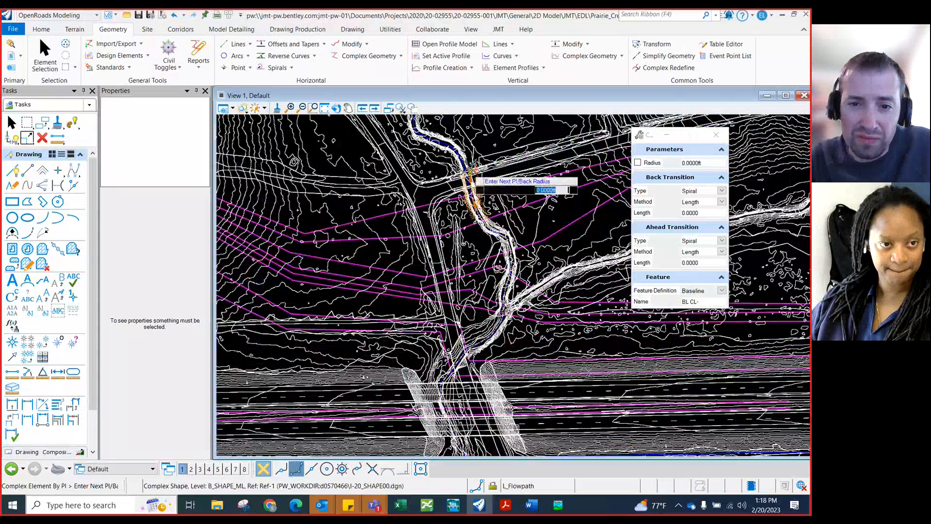
{"action": "scroll", "coordinate": [469, 171], "scroll_direction": "up", "scroll_amount": 2}
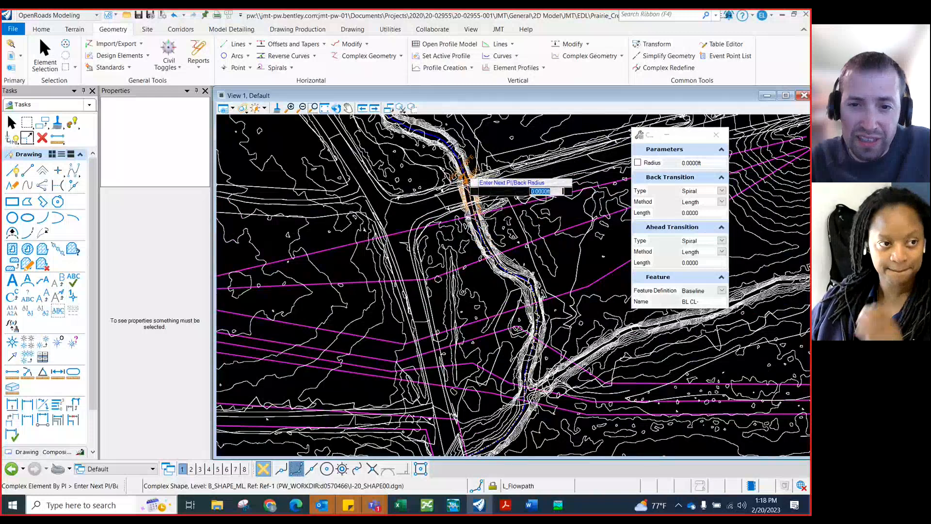
{"action": "scroll", "coordinate": [557, 272], "scroll_direction": "down", "scroll_amount": 1}
{"action": "scroll", "coordinate": [557, 274], "scroll_direction": "down", "scroll_amount": 1}
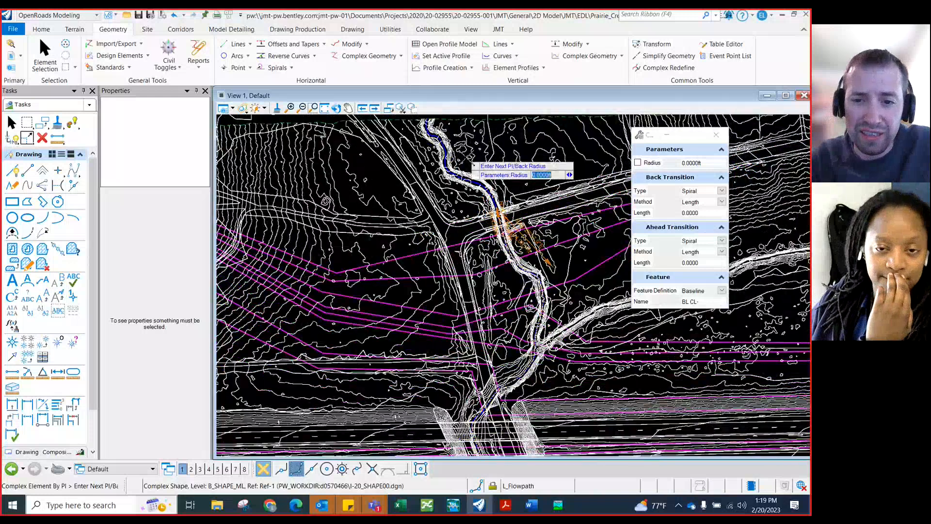
{"action": "scroll", "coordinate": [504, 199], "scroll_direction": "up", "scroll_amount": 1}
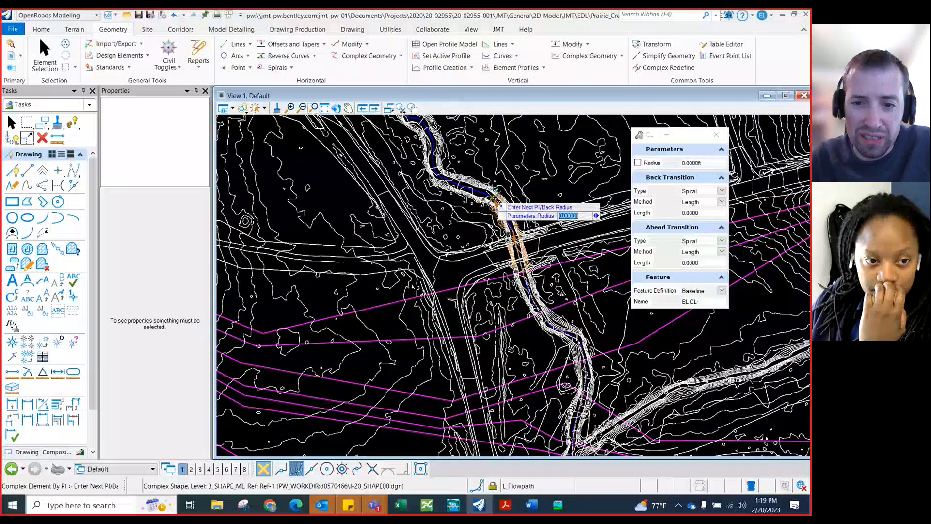
{"action": "left_click", "coordinate": [484, 193]}
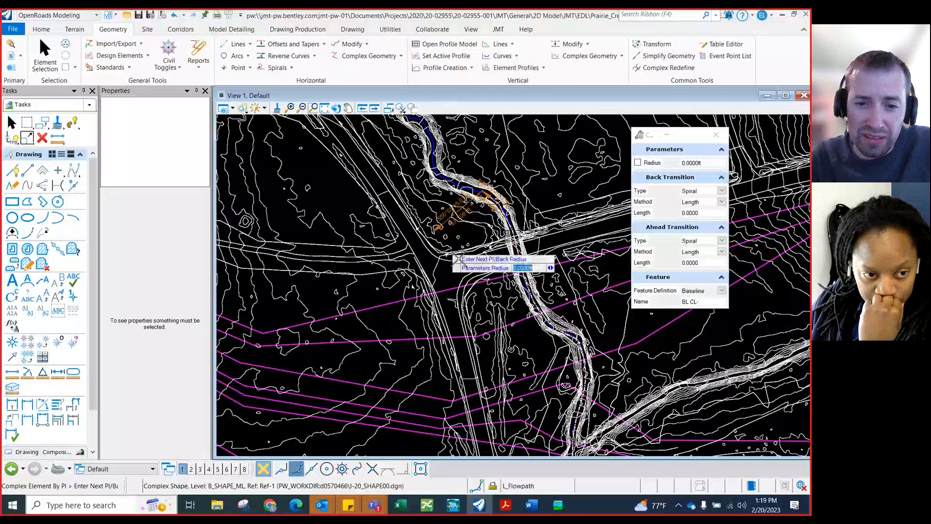
Place the last PI upstream at the edge of the surveyed area and finish the complex element
{"action": "scroll", "coordinate": [488, 277], "scroll_direction": "down", "scroll_amount": 2}
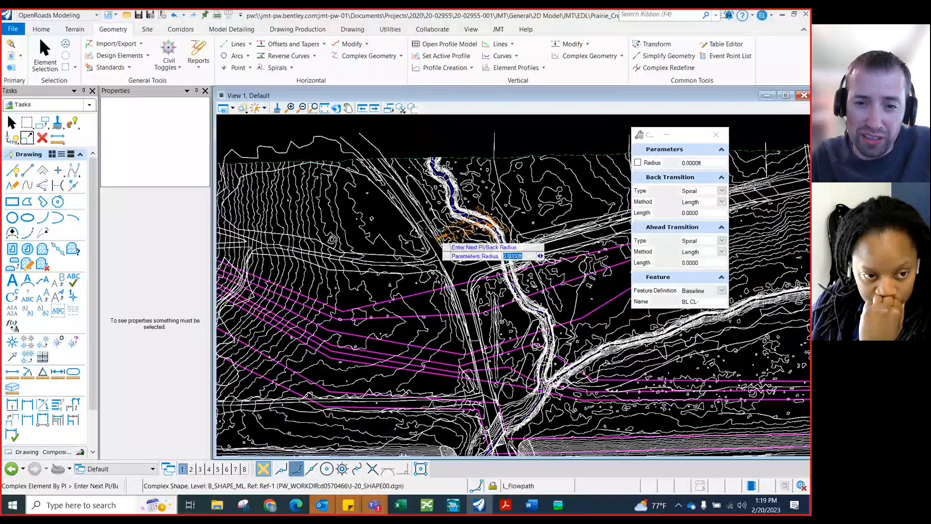
{"action": "scroll", "coordinate": [439, 204], "scroll_direction": "up", "scroll_amount": 2}
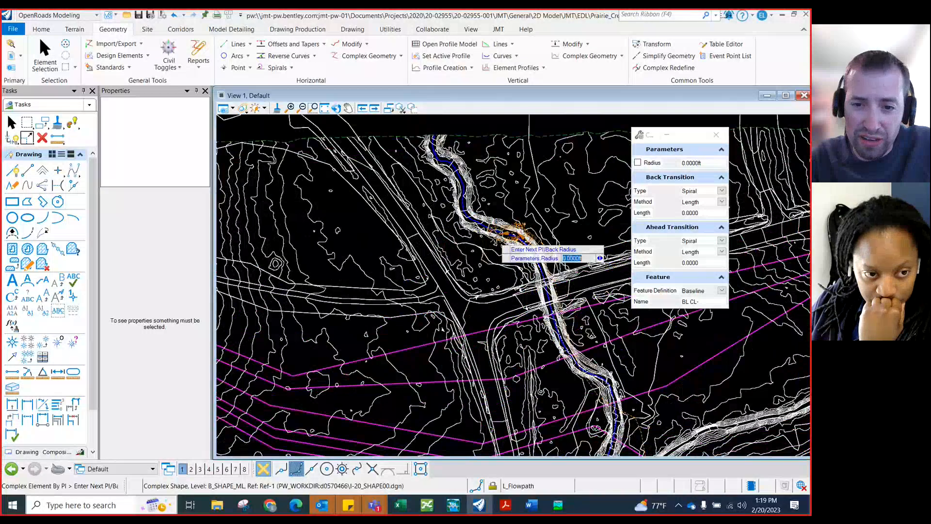
{"action": "scroll", "coordinate": [504, 245], "scroll_direction": "up", "scroll_amount": 2}
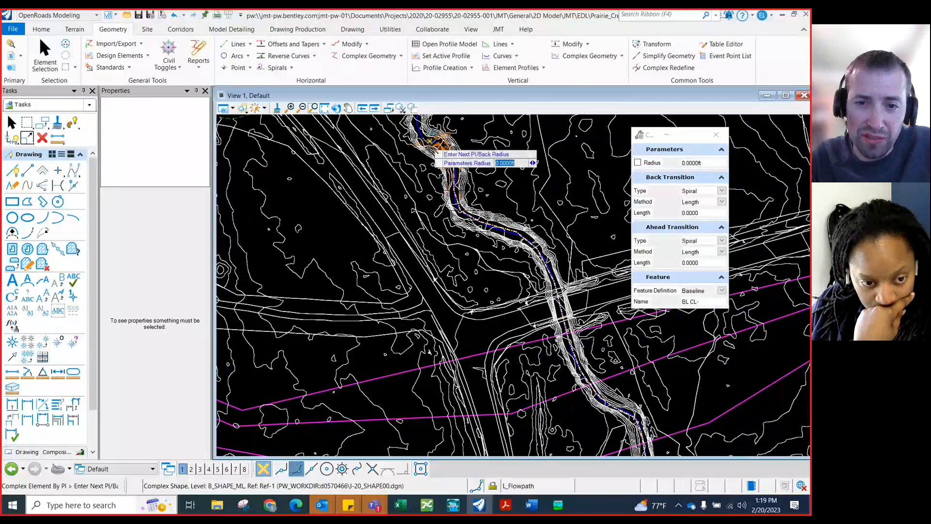
{"action": "left_click", "coordinate": [440, 143]}
{"action": "scroll", "coordinate": [528, 237], "scroll_direction": "down", "scroll_amount": 2}
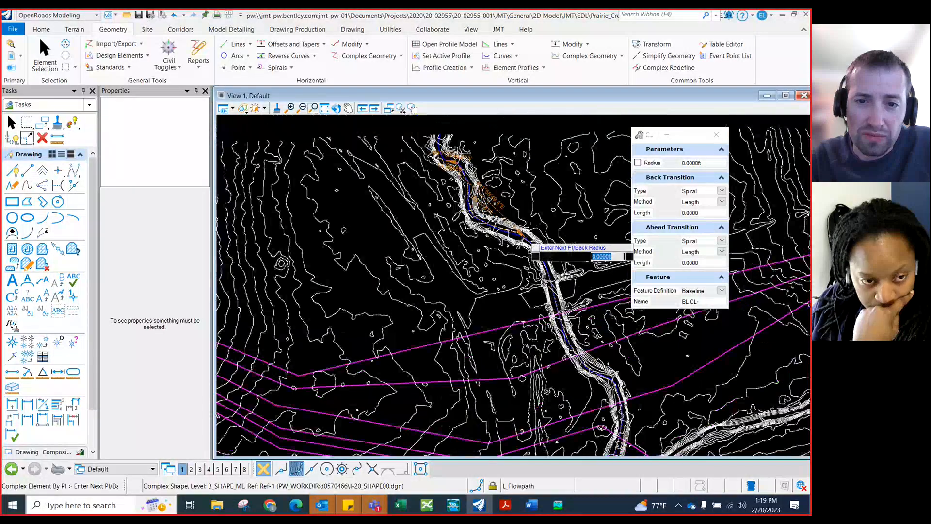
{"action": "scroll", "coordinate": [460, 175], "scroll_direction": "up", "scroll_amount": 2}
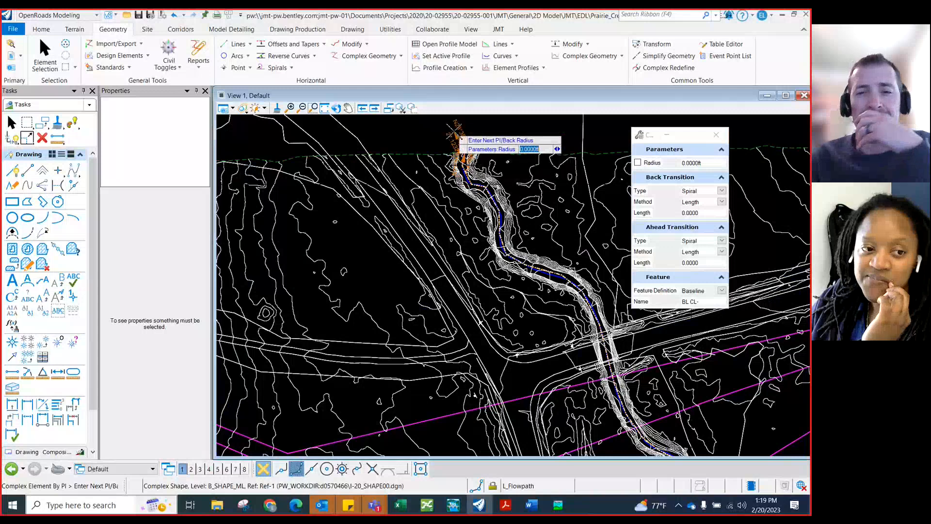
{"action": "right_click", "coordinate": [465, 154]}
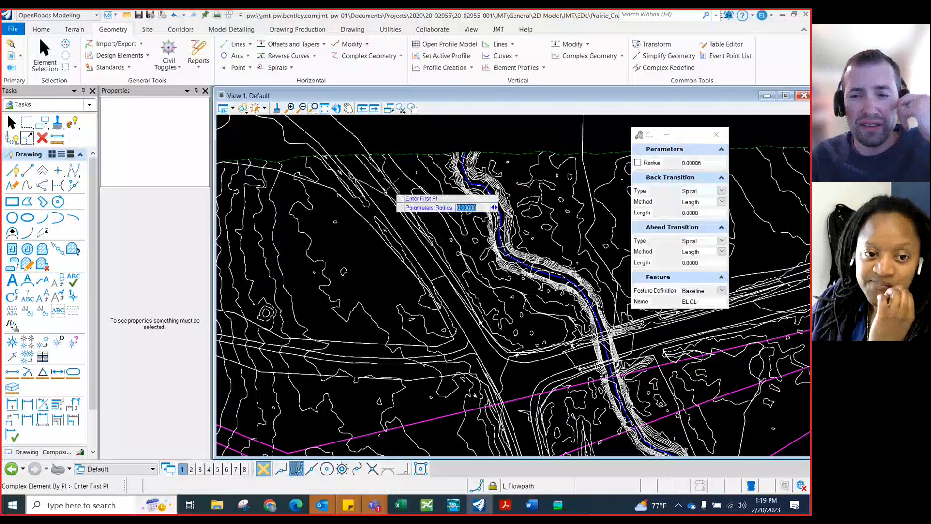
Pan and zoom across the creek to review the completed stream centerline
{"action": "scroll", "coordinate": [392, 183], "scroll_direction": "down", "scroll_amount": 2}
{"action": "scroll", "coordinate": [450, 185], "scroll_direction": "down", "scroll_amount": 2}
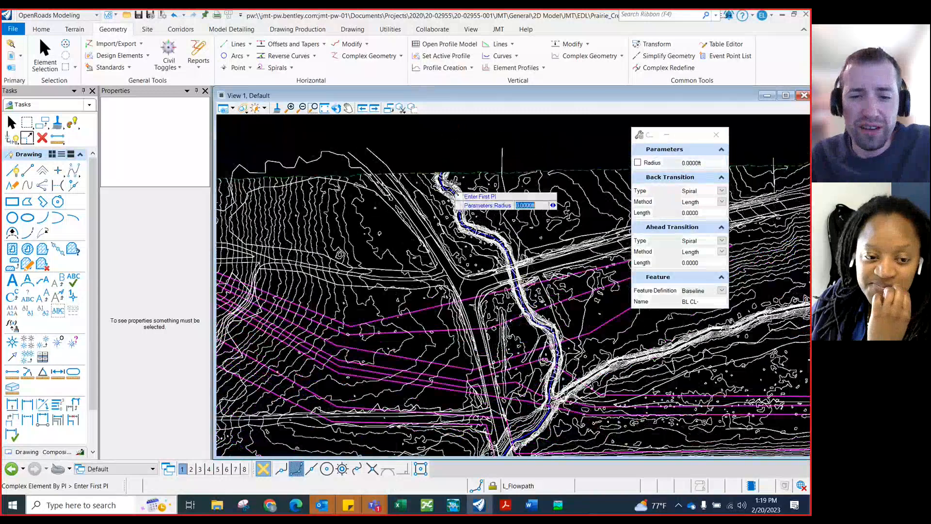
{"action": "scroll", "coordinate": [440, 181], "scroll_direction": "down", "scroll_amount": 1}
{"action": "scroll", "coordinate": [440, 180], "scroll_direction": "down", "scroll_amount": 1}
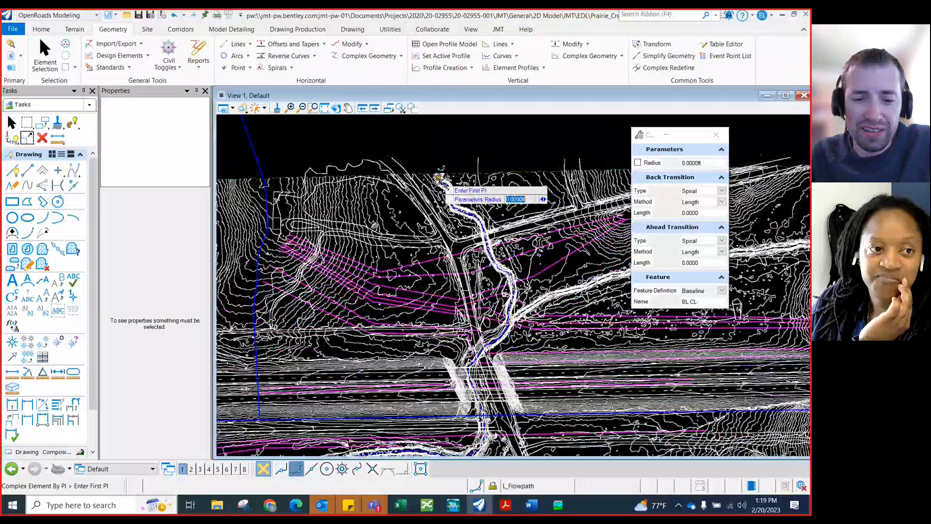
{"action": "scroll", "coordinate": [439, 179], "scroll_direction": "down", "scroll_amount": 1}
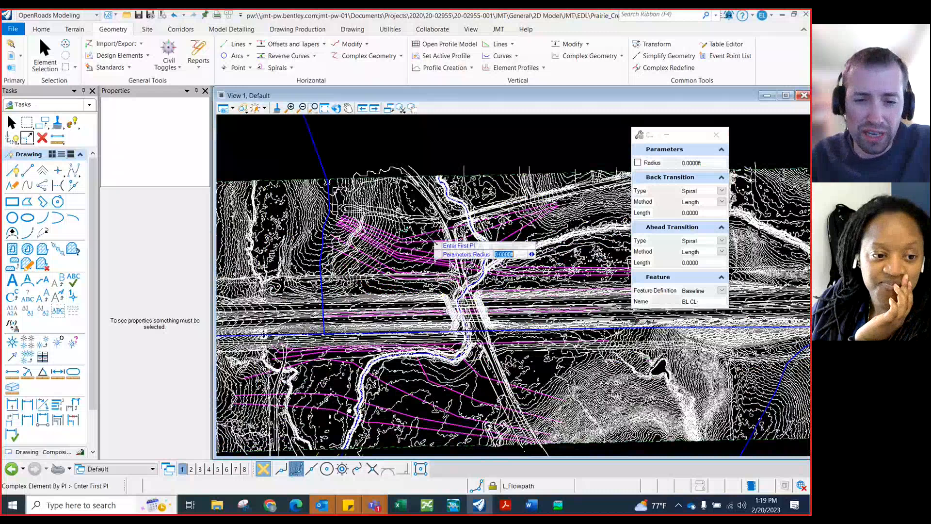
{"action": "scroll", "coordinate": [356, 446], "scroll_direction": "up", "scroll_amount": 2}
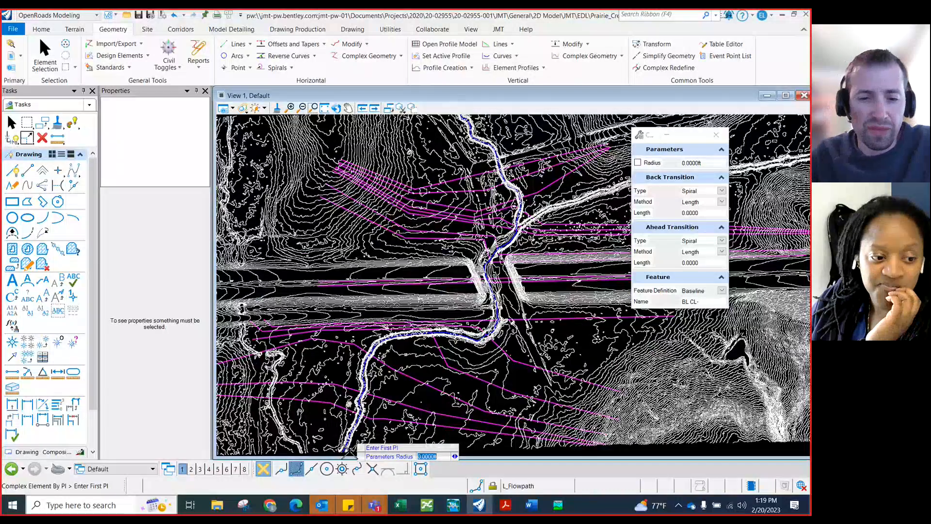
{"action": "middle_click_drag", "start_coordinate": [350, 453], "coordinate": [370, 299]}
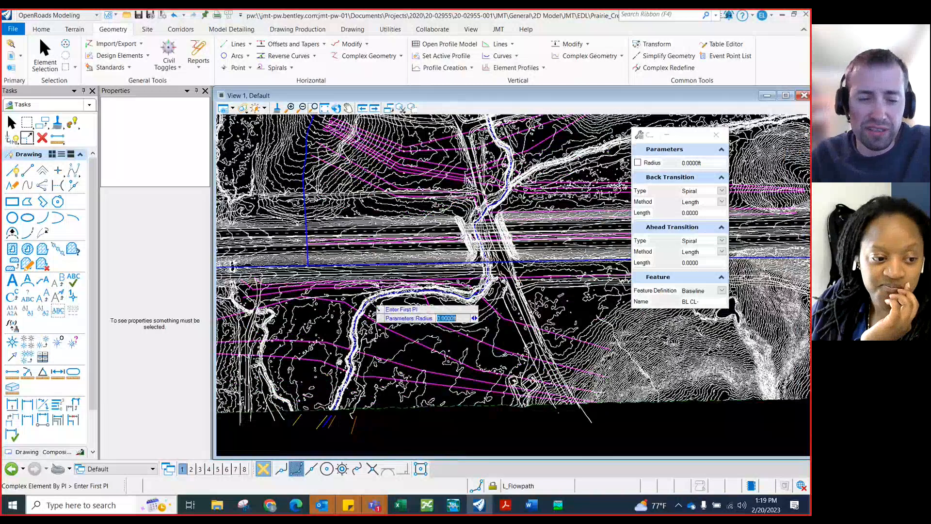
{"action": "scroll", "coordinate": [323, 428], "scroll_direction": "up", "scroll_amount": 2}
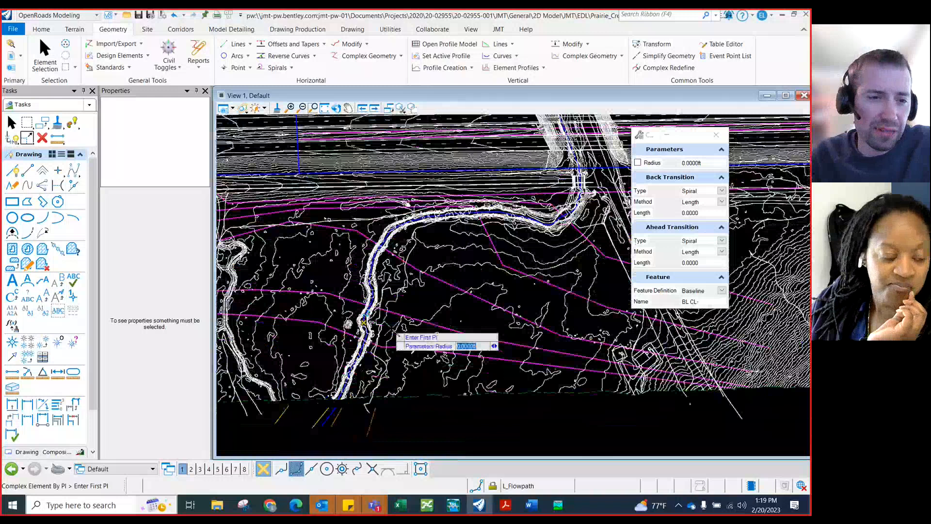
Match the active element settings to the existing right bank line below the surveyed area, reviewing the creek along the way
{"action": "left_click", "coordinate": [69, 125]}
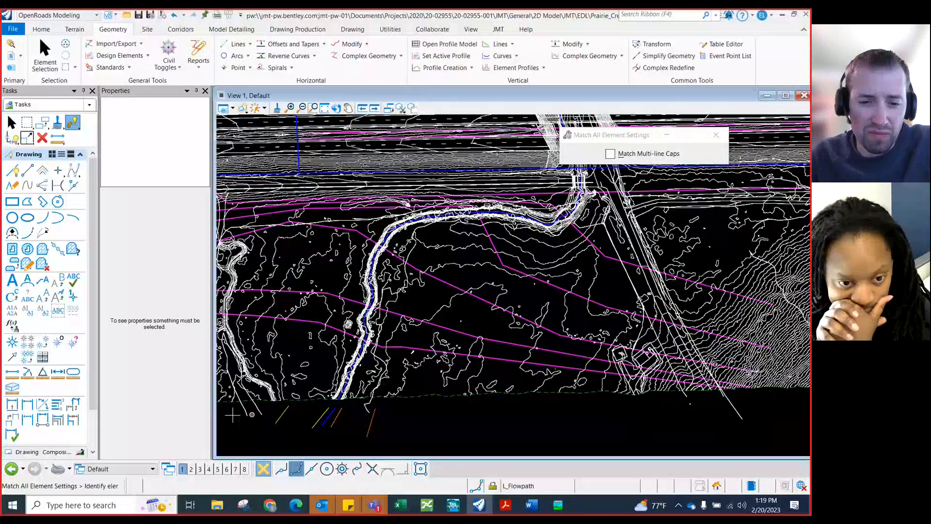
{"action": "scroll", "coordinate": [320, 425], "scroll_direction": "up", "scroll_amount": 2}
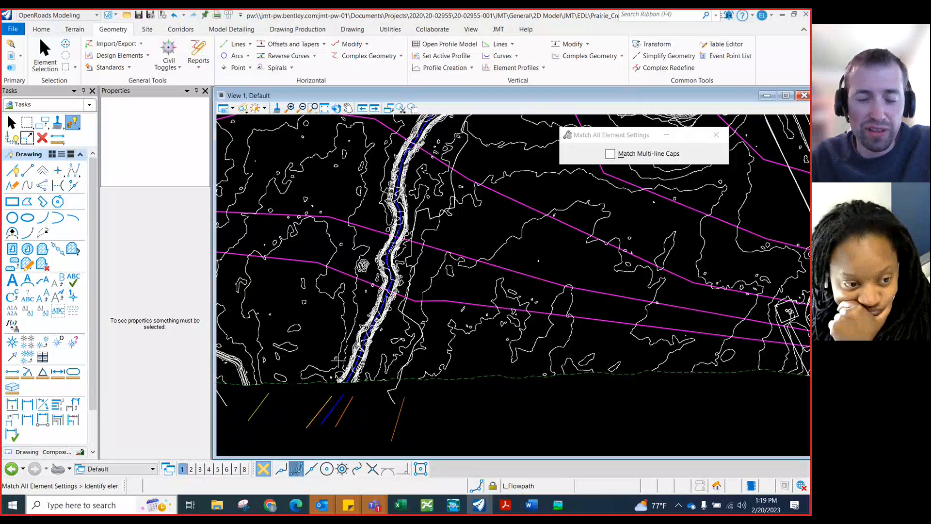
{"action": "scroll", "coordinate": [434, 412], "scroll_direction": "down", "scroll_amount": 2}
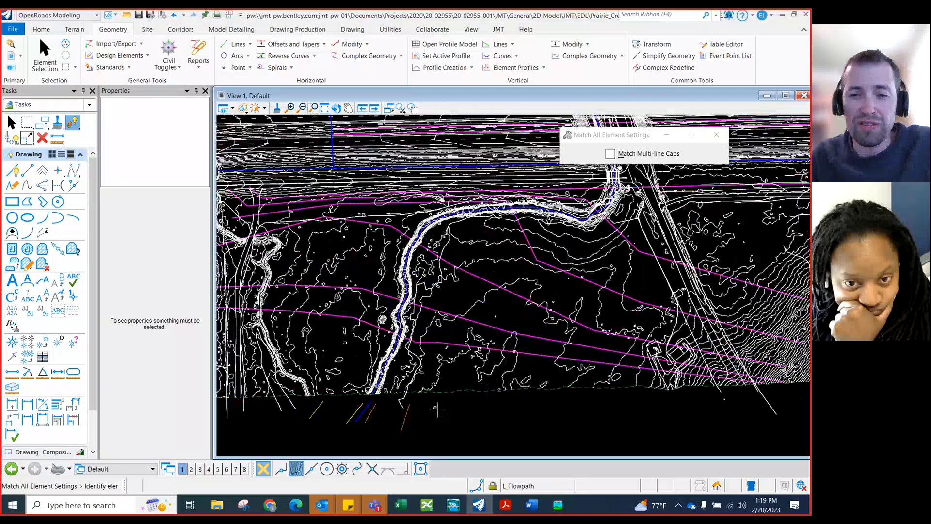
{"action": "scroll", "coordinate": [437, 410], "scroll_direction": "down", "scroll_amount": 1}
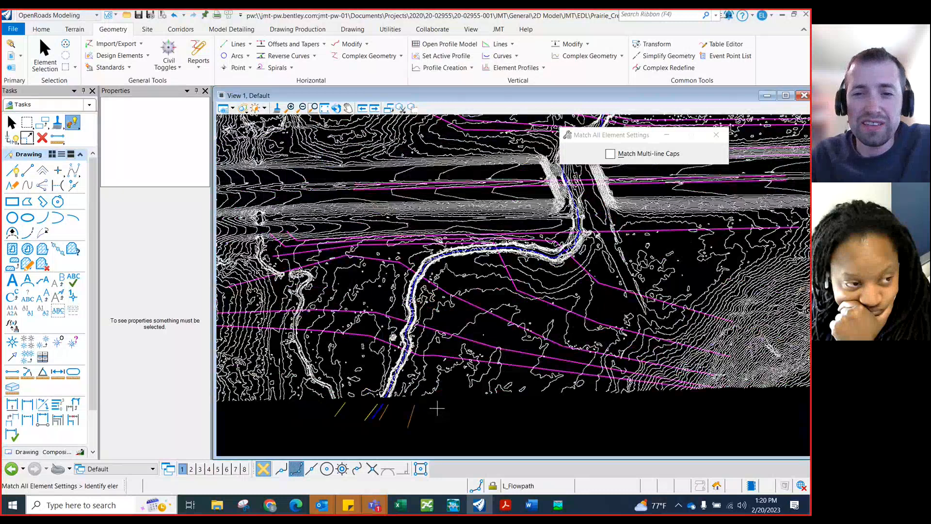
{"action": "scroll", "coordinate": [437, 409], "scroll_direction": "down", "scroll_amount": 1}
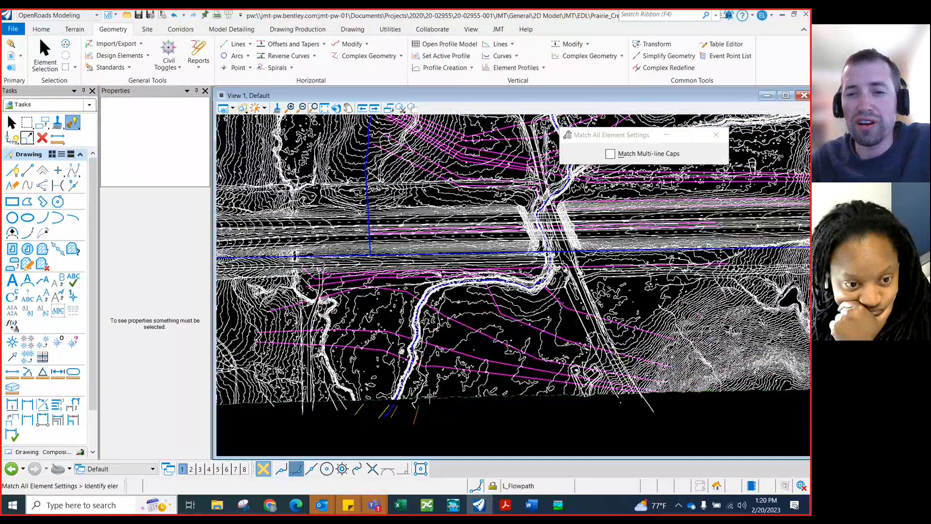
{"action": "scroll", "coordinate": [429, 397], "scroll_direction": "down", "scroll_amount": 1}
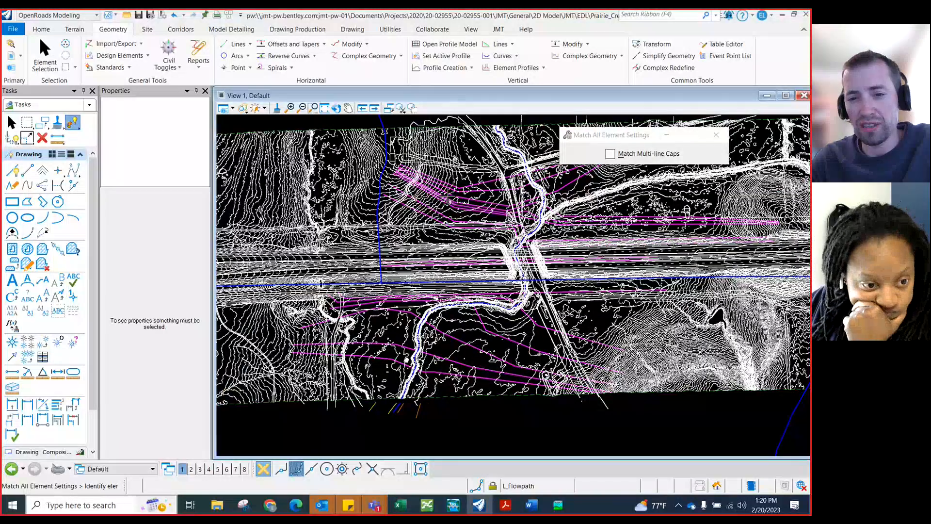
{"action": "scroll", "coordinate": [423, 381], "scroll_direction": "down", "scroll_amount": 1}
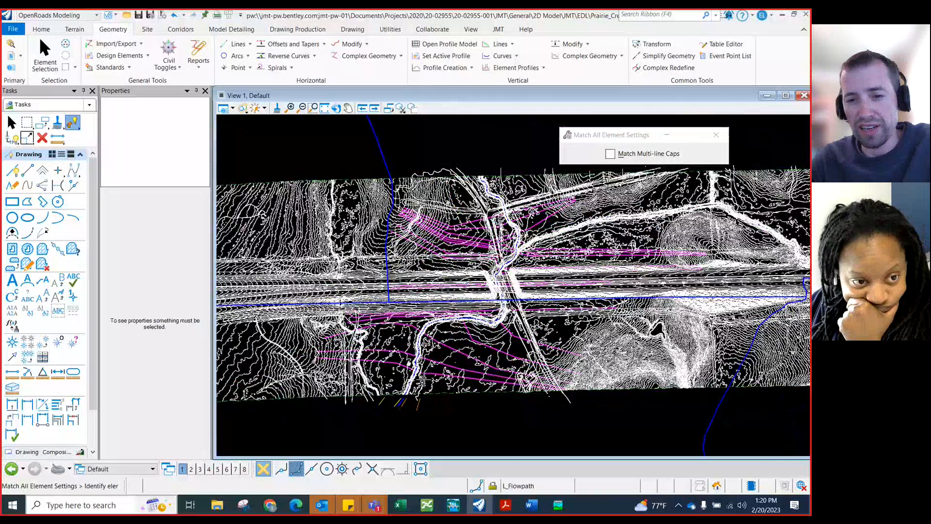
{"action": "scroll", "coordinate": [473, 160], "scroll_direction": "up", "scroll_amount": 2}
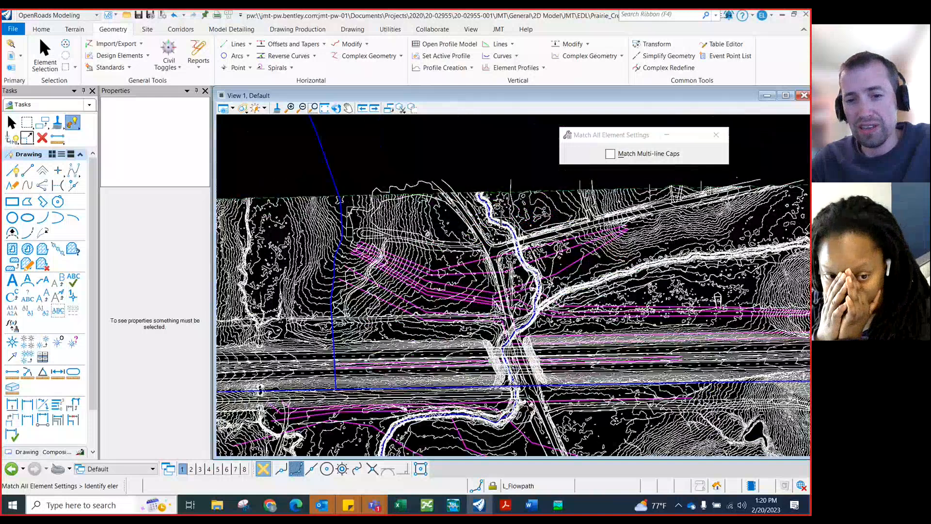
{"action": "scroll", "coordinate": [493, 200], "scroll_direction": "down", "scroll_amount": 1}
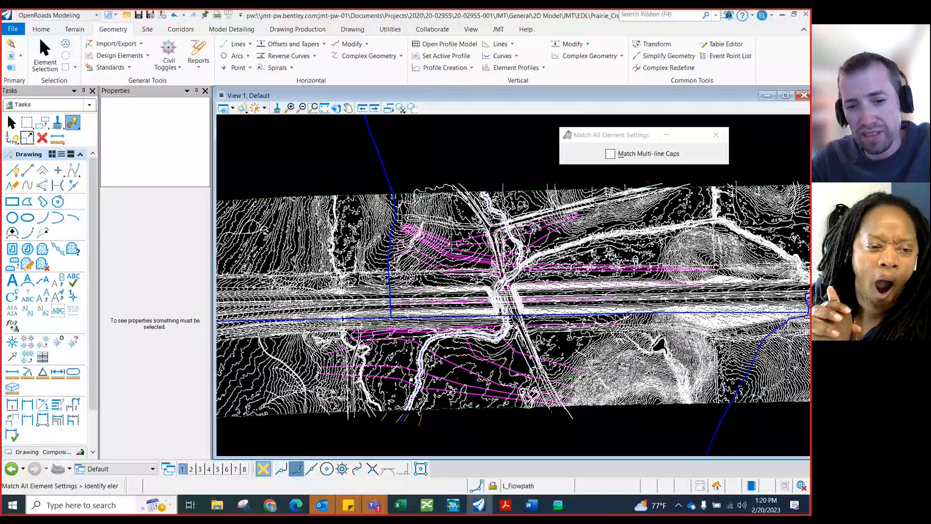
{"action": "scroll", "coordinate": [451, 247], "scroll_direction": "up", "scroll_amount": 2}
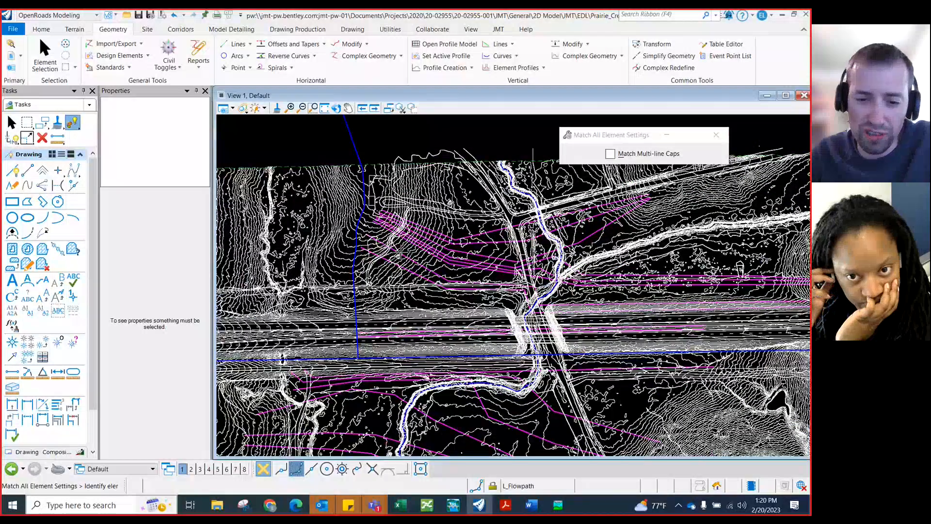
{"action": "scroll", "coordinate": [399, 252], "scroll_direction": "down", "scroll_amount": 2}
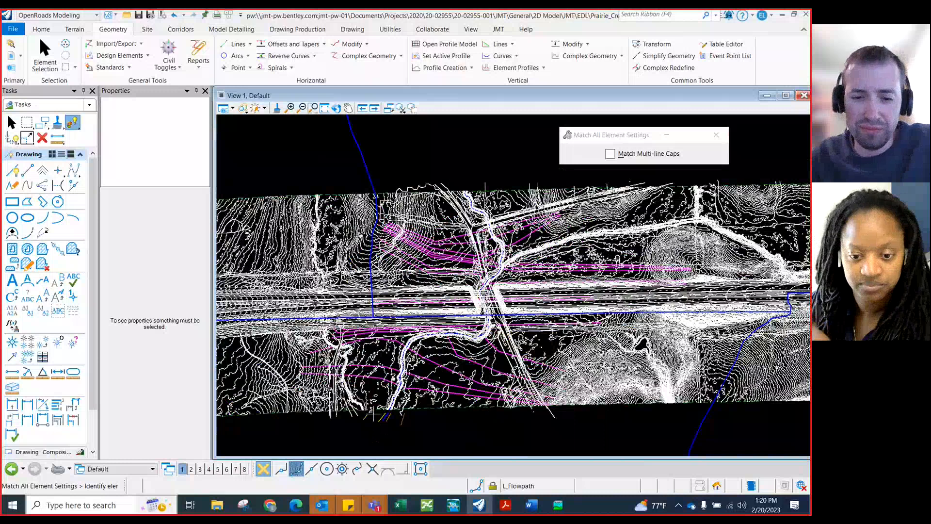
{"action": "scroll", "coordinate": [373, 407], "scroll_direction": "up", "scroll_amount": 1}
{"action": "middle_click_drag", "start_coordinate": [420, 396], "coordinate": [420, 389]}
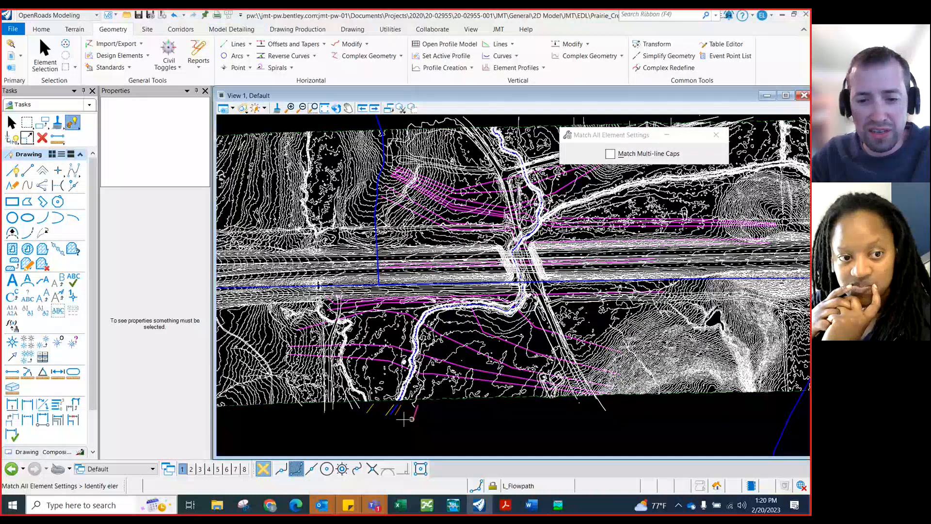
{"action": "scroll", "coordinate": [404, 419], "scroll_direction": "up", "scroll_amount": 1}
{"action": "scroll", "coordinate": [400, 416], "scroll_direction": "up", "scroll_amount": 1}
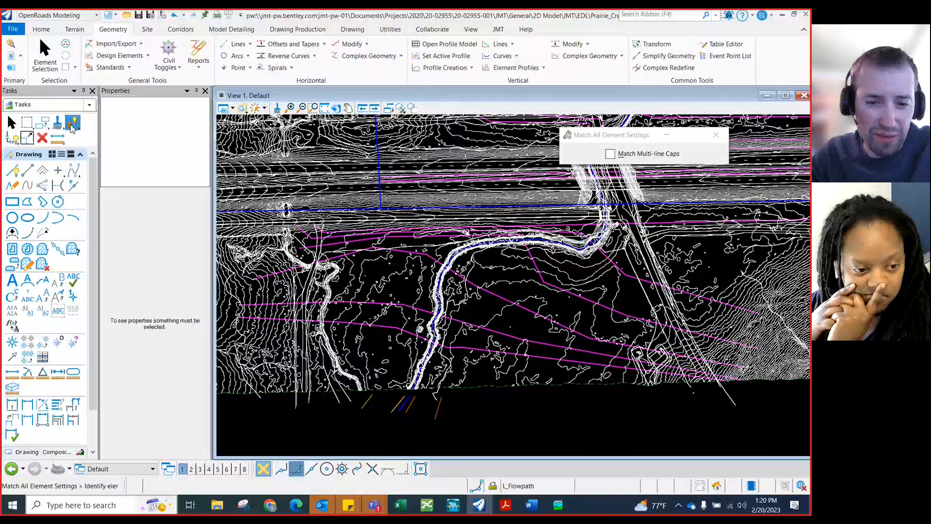
{"action": "left_click", "coordinate": [397, 409]}
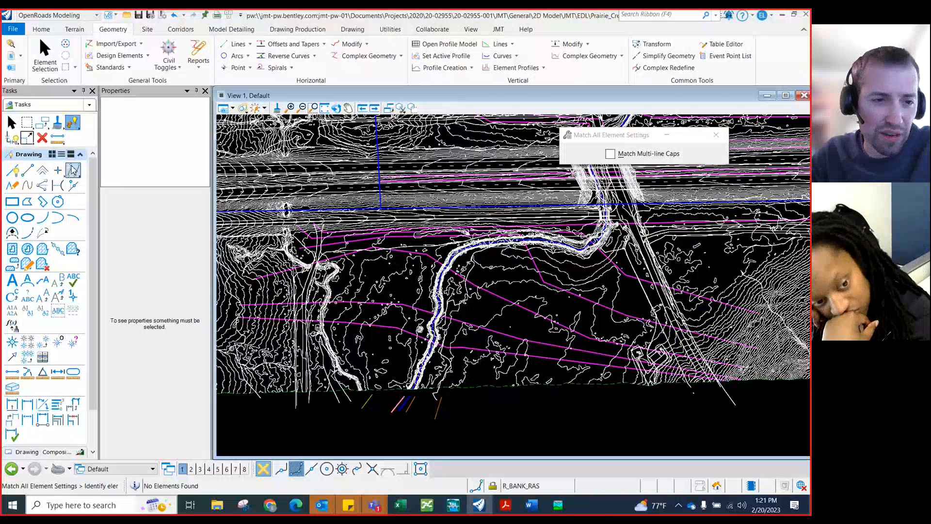
Draw the right bank line with Place SmartLine along the channel's western edge, from the survey boundary upstream with three vertices
{"action": "left_click", "coordinate": [12, 170]}
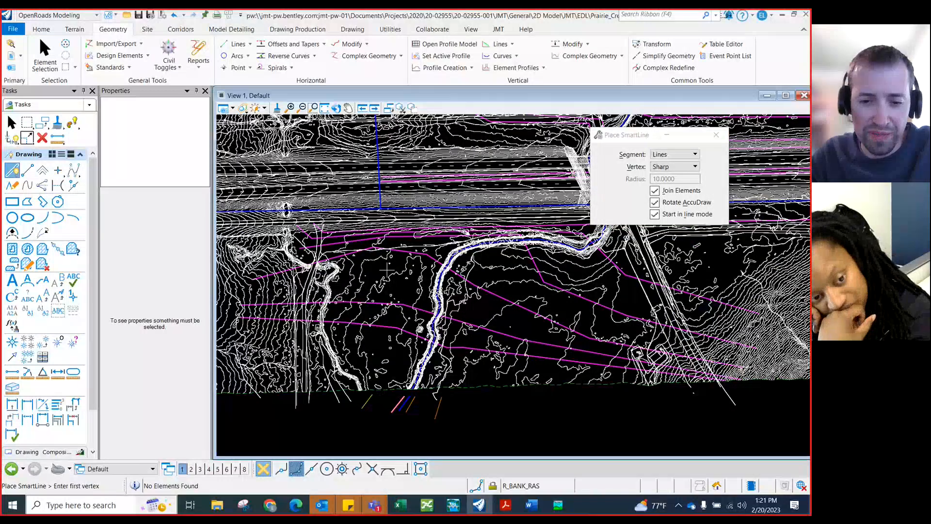
{"action": "scroll", "coordinate": [410, 378], "scroll_direction": "up", "scroll_amount": 3}
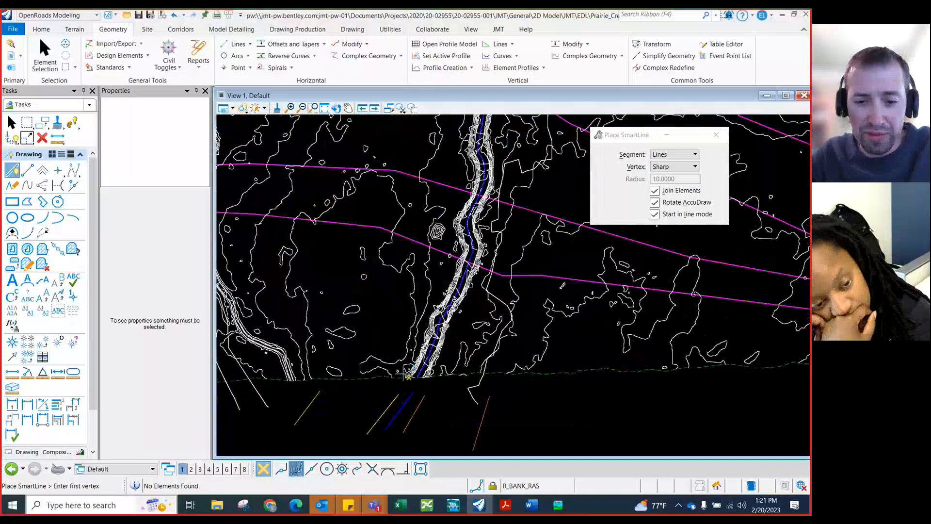
{"action": "scroll", "coordinate": [409, 375], "scroll_direction": "up", "scroll_amount": 2}
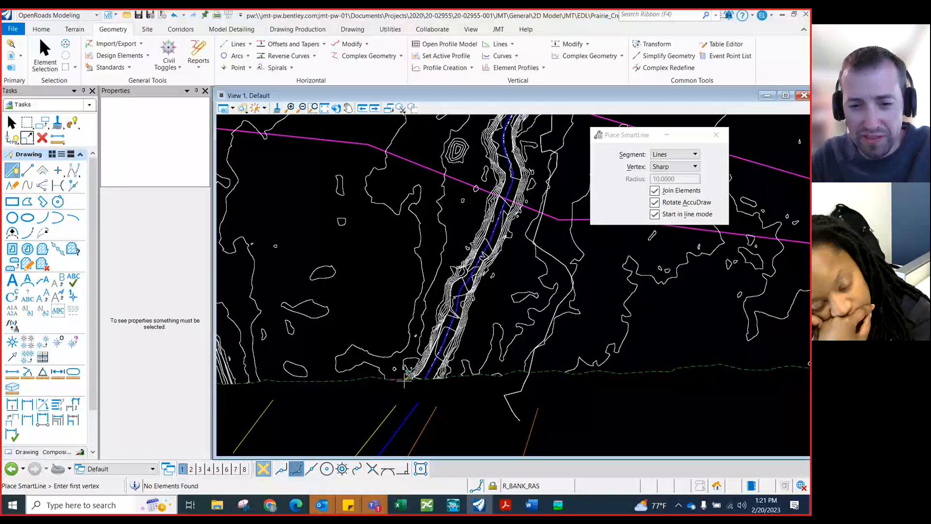
{"action": "left_click", "coordinate": [406, 378]}
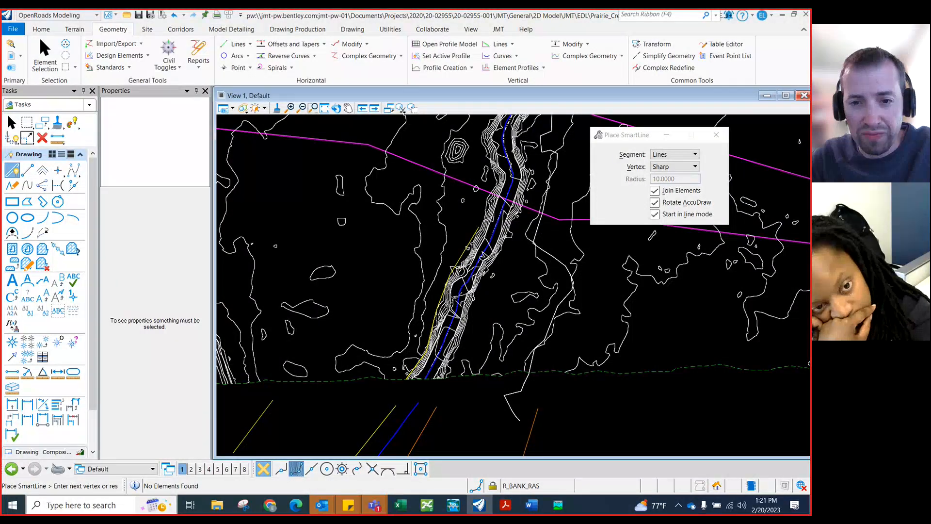
{"action": "left_click", "coordinate": [479, 227]}
{"action": "scroll", "coordinate": [427, 366], "scroll_direction": "down", "scroll_amount": 2}
{"action": "scroll", "coordinate": [480, 199], "scroll_direction": "up", "scroll_amount": 2}
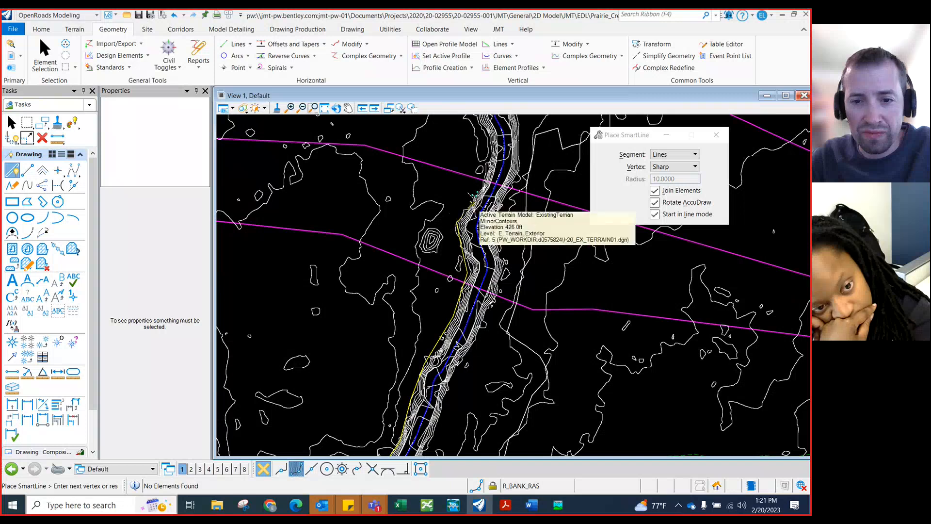
{"action": "left_click", "coordinate": [484, 182]}
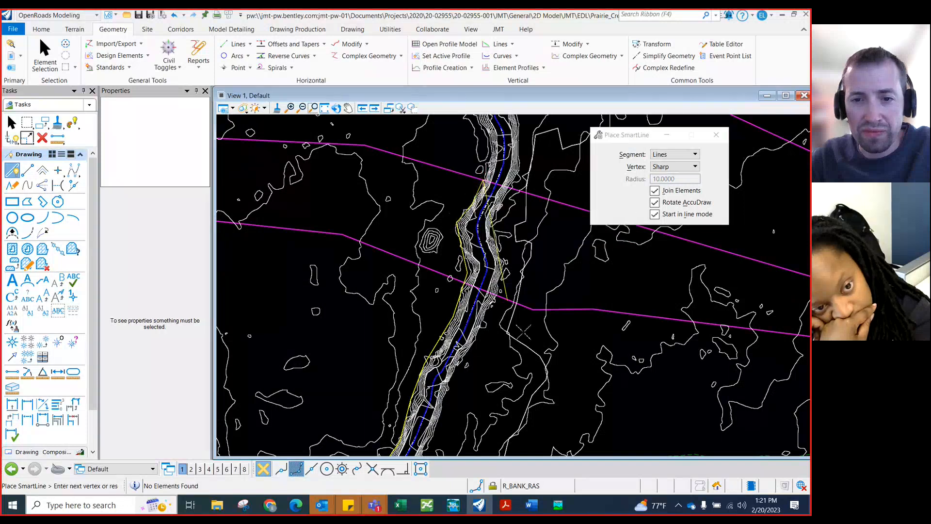
{"action": "scroll", "coordinate": [547, 415], "scroll_direction": "down", "scroll_amount": 3}
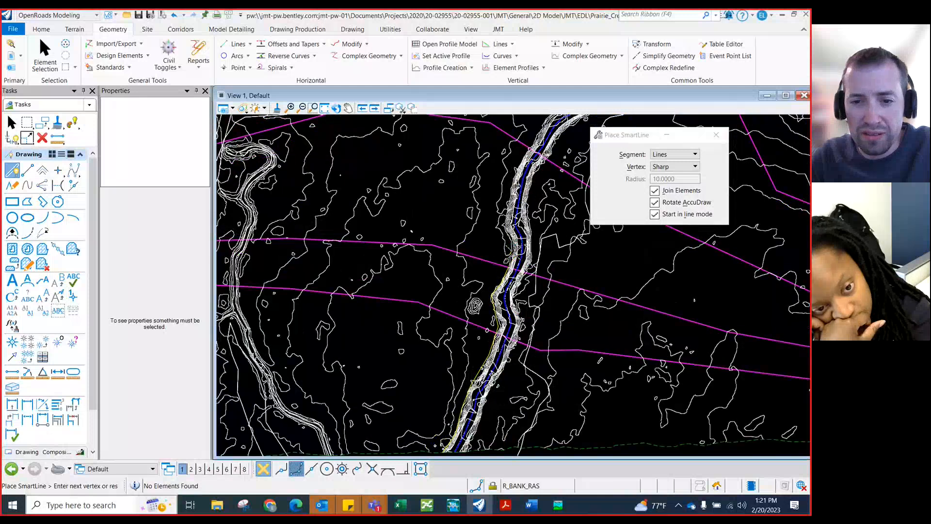
{"action": "scroll", "coordinate": [515, 248], "scroll_direction": "up", "scroll_amount": 3}
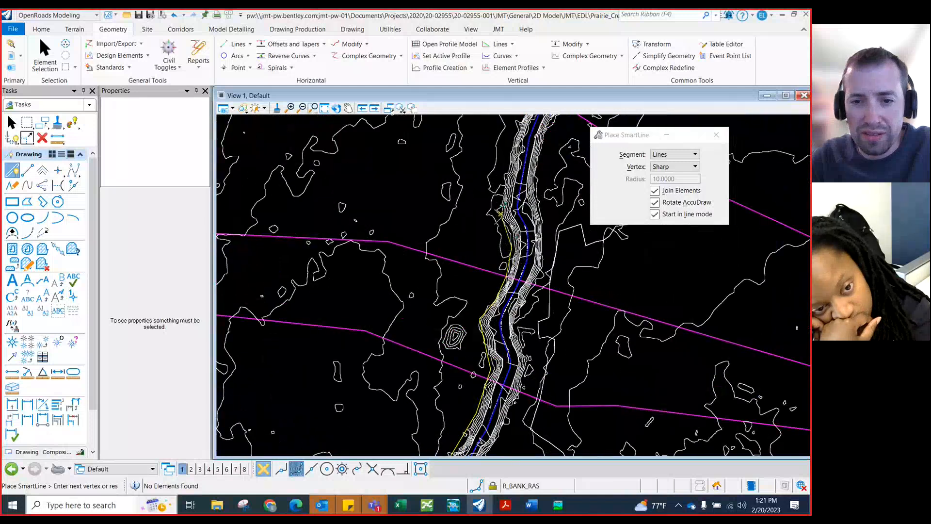
{"action": "scroll", "coordinate": [493, 204], "scroll_direction": "down", "scroll_amount": 2}
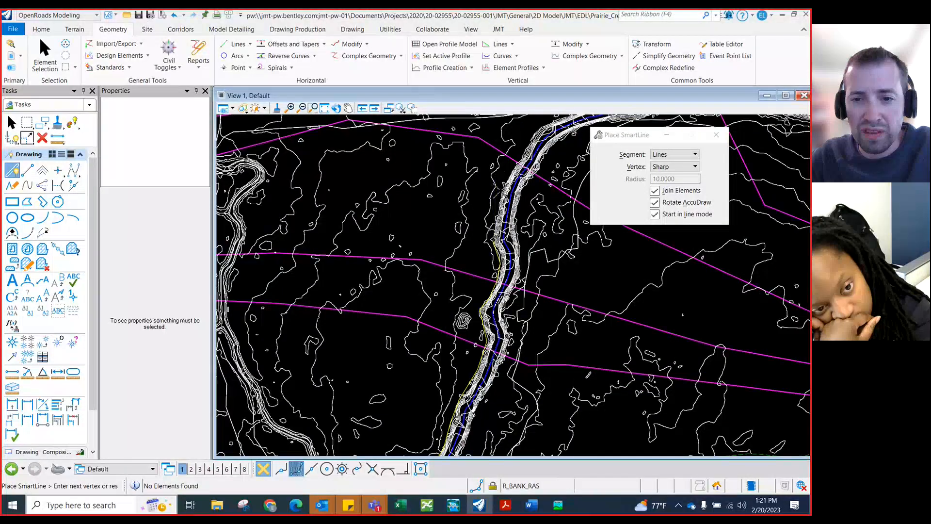
{"action": "scroll", "coordinate": [495, 201], "scroll_direction": "up", "scroll_amount": 1}
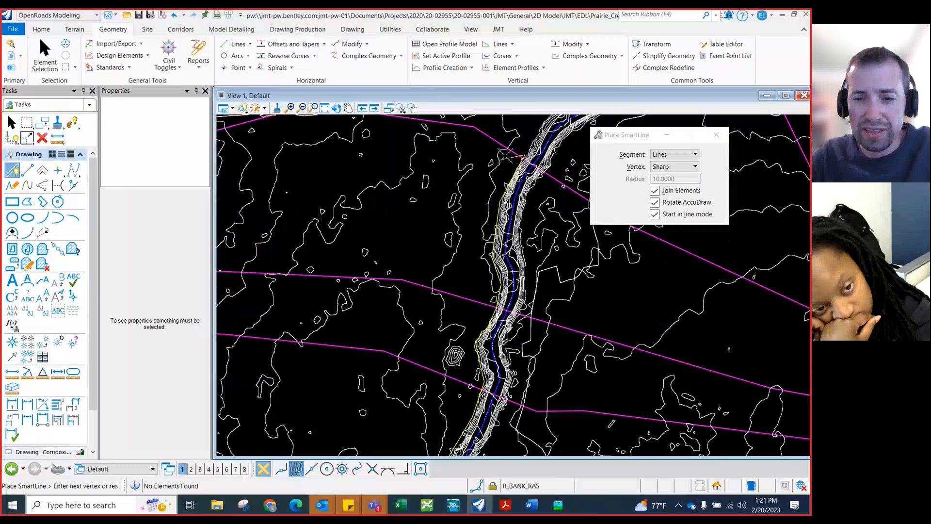
{"action": "right_click", "coordinate": [473, 155]}
Match the active element settings to the existing left bank line below the surveyed area
{"action": "scroll", "coordinate": [436, 255], "scroll_direction": "down", "scroll_amount": 2}
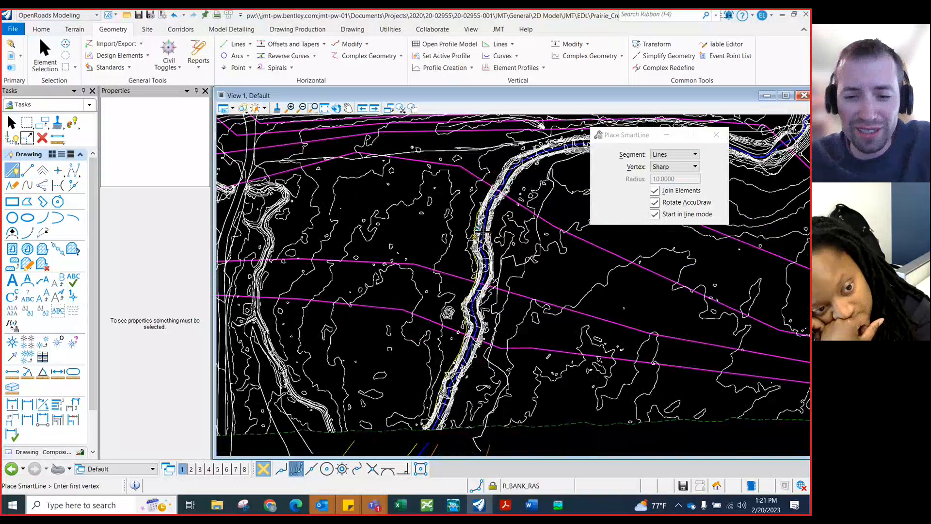
{"action": "scroll", "coordinate": [385, 243], "scroll_direction": "down", "scroll_amount": 1}
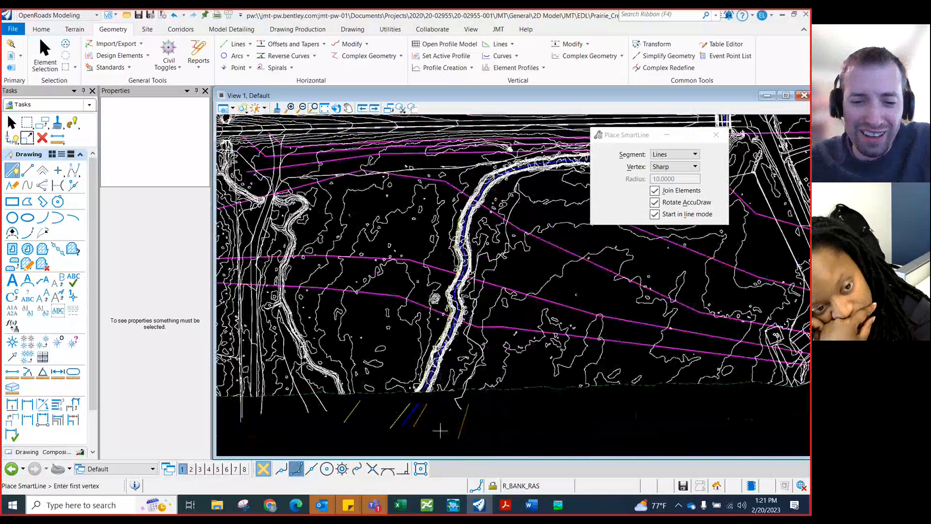
{"action": "scroll", "coordinate": [431, 431], "scroll_direction": "up", "scroll_amount": 1}
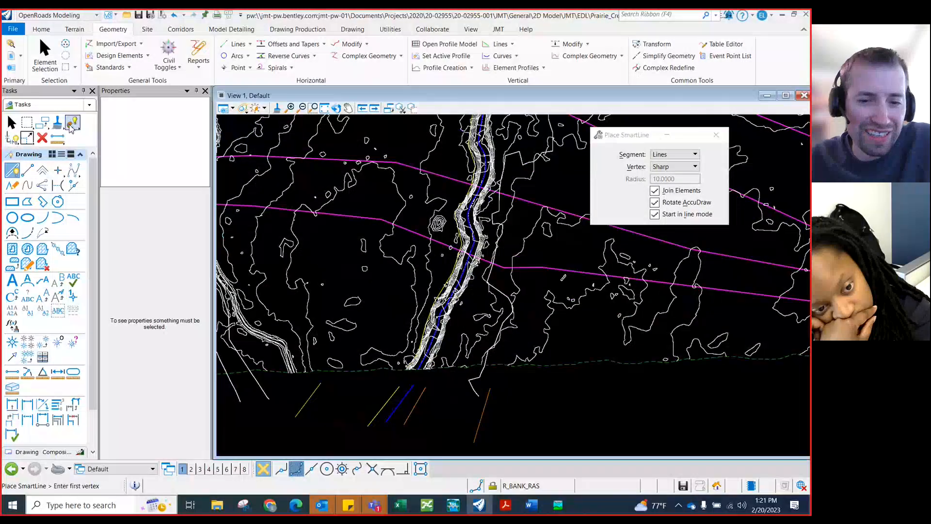
{"action": "left_click", "coordinate": [72, 123]}
{"action": "left_click", "coordinate": [421, 398]}
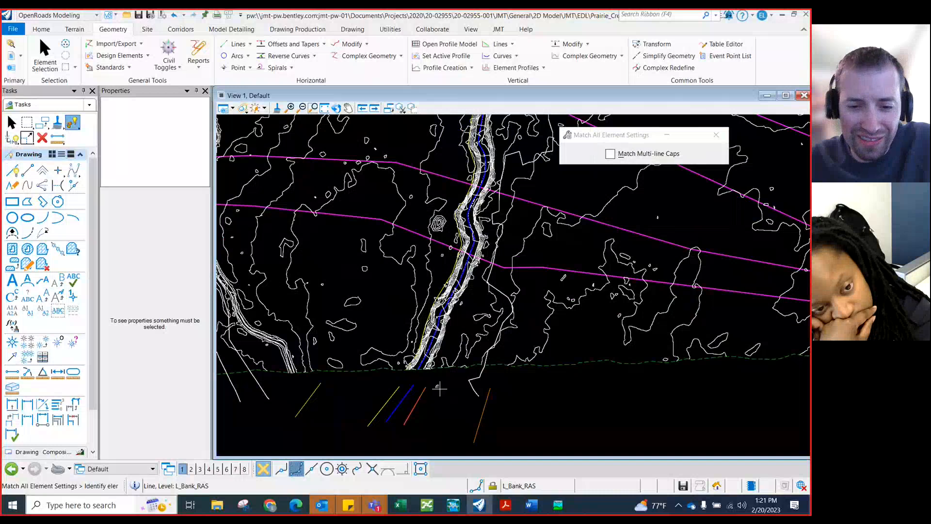
Try to start the left bank line with Place SmartLine at the channel's eastern edge on the survey boundary
{"action": "left_click", "coordinate": [12, 170]}
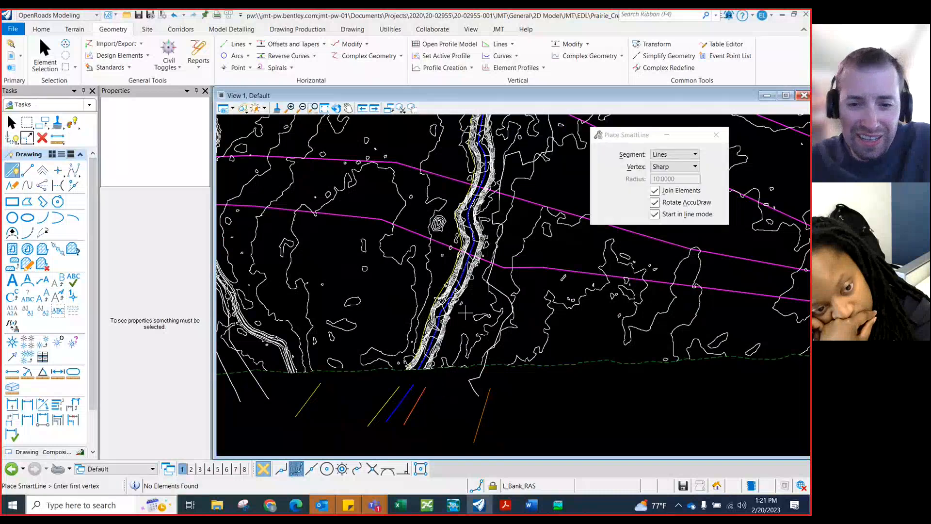
{"action": "left_click", "coordinate": [431, 368]}
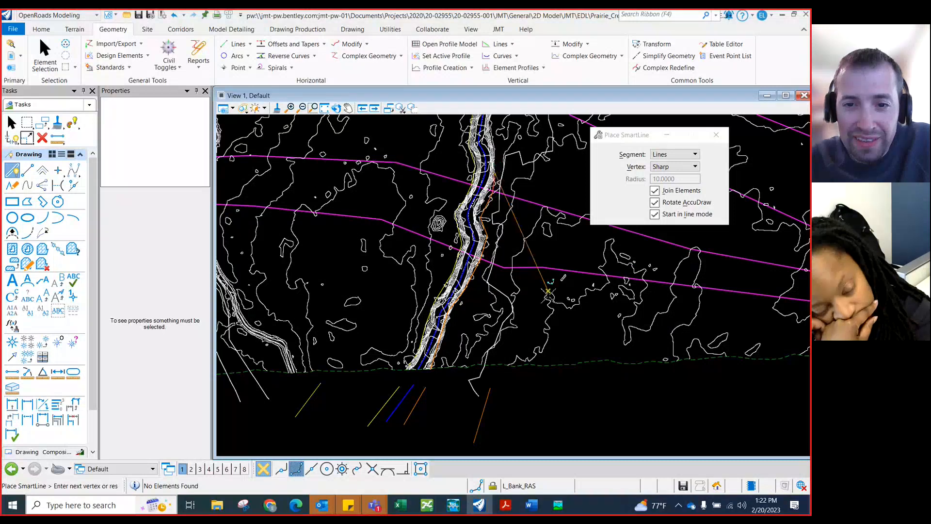
{"action": "scroll", "coordinate": [549, 304], "scroll_direction": "down", "scroll_amount": 1}
{"action": "scroll", "coordinate": [510, 174], "scroll_direction": "up", "scroll_amount": 1}
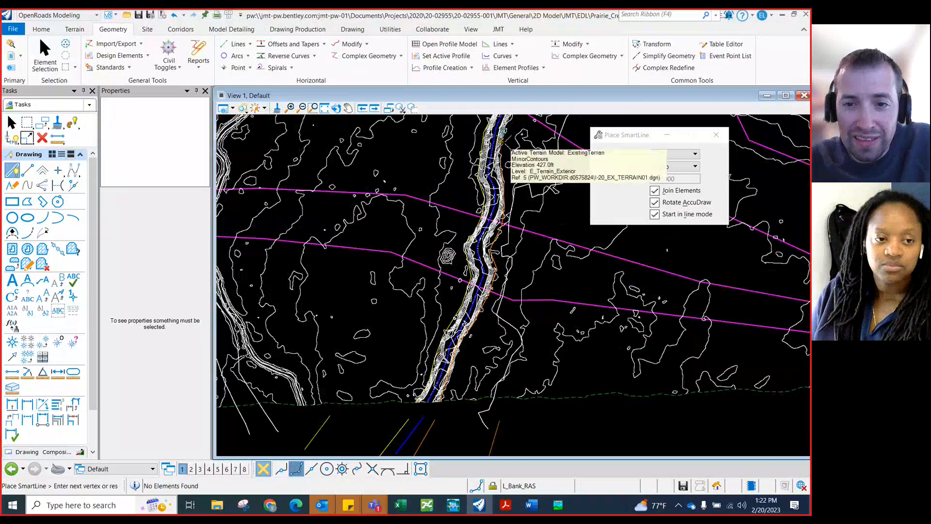
{"action": "scroll", "coordinate": [511, 283], "scroll_direction": "down", "scroll_amount": 2}
{"action": "scroll", "coordinate": [524, 164], "scroll_direction": "up", "scroll_amount": 2}
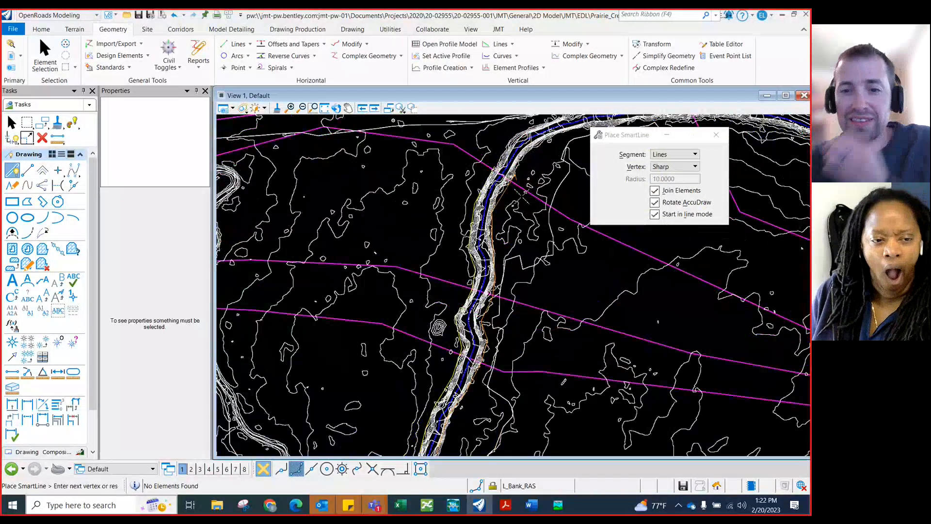
{"action": "right_click", "coordinate": [502, 208]}
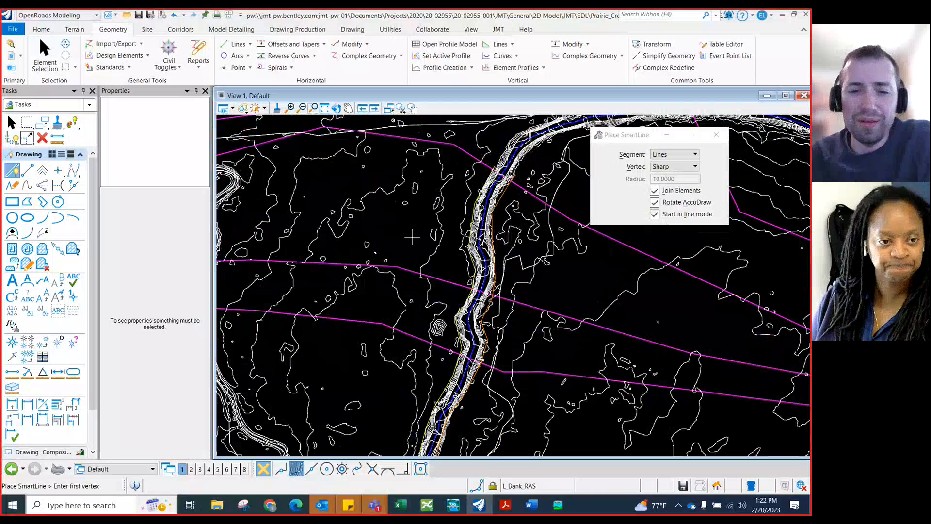
{"action": "scroll", "coordinate": [409, 241], "scroll_direction": "down", "scroll_amount": 1}
{"action": "scroll", "coordinate": [409, 241], "scroll_direction": "down", "scroll_amount": 1}
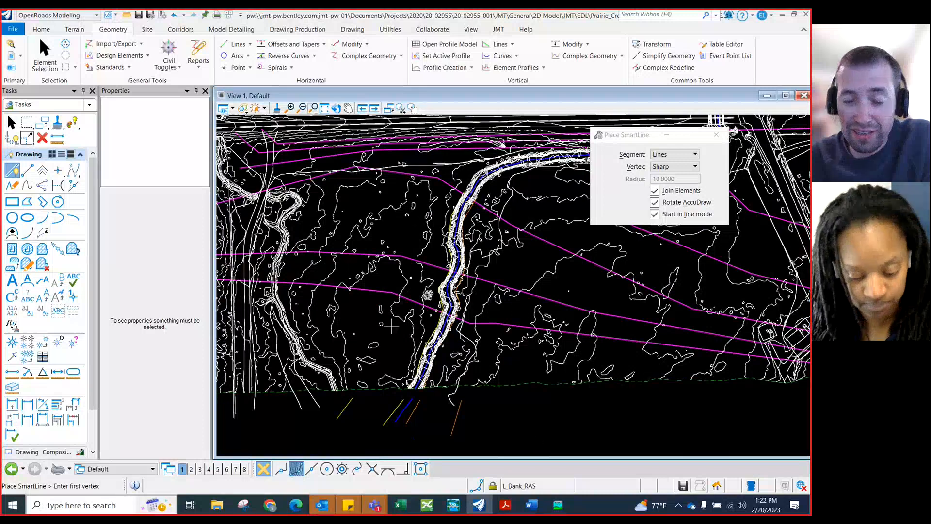
{"action": "scroll", "coordinate": [372, 334], "scroll_direction": "down", "scroll_amount": 1}
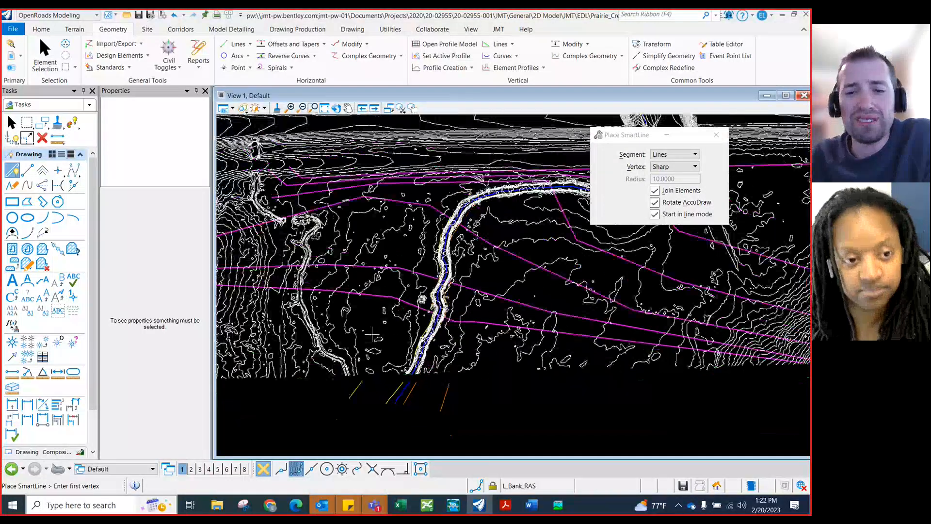
Switch to the browser and read the HEC-RAS Mapper manual's guidance on drawing flow path lines, then return to the drawing
{"action": "scroll", "coordinate": [372, 335], "scroll_direction": "down", "scroll_amount": 1}
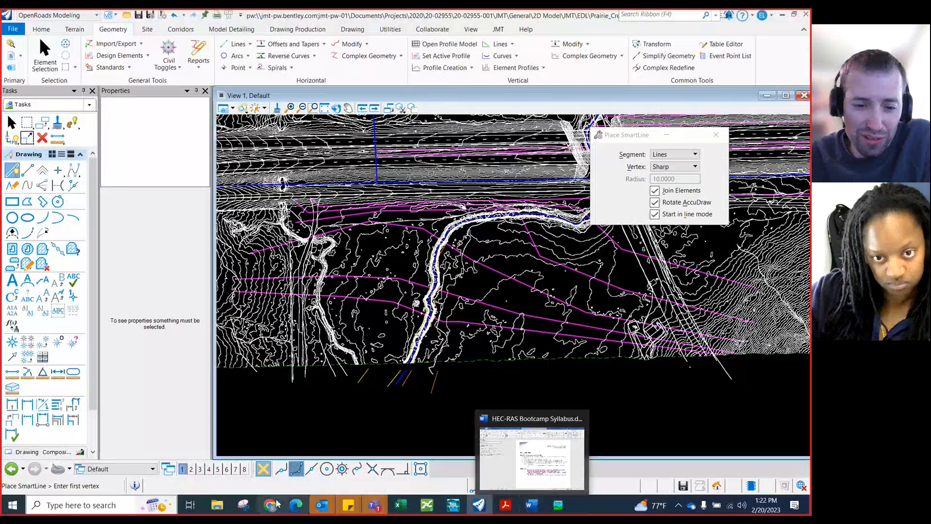
{"action": "left_click", "coordinate": [297, 506]}
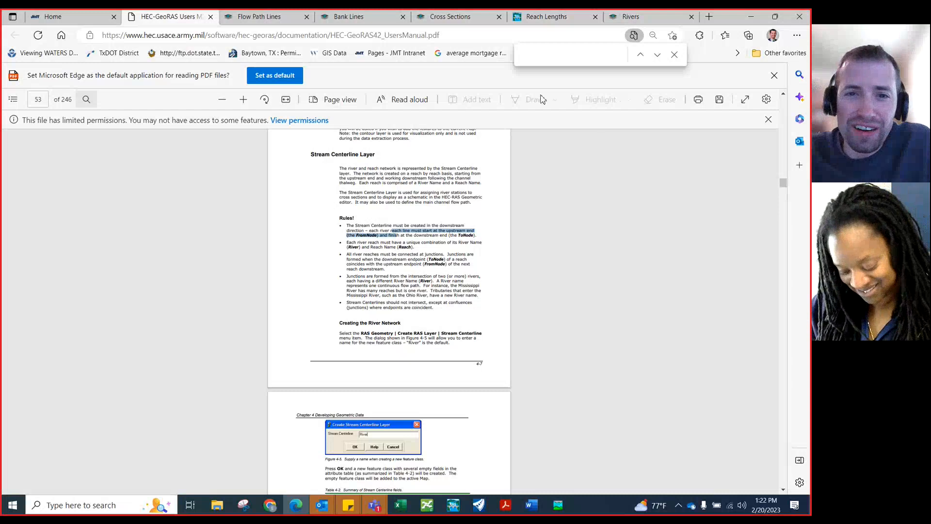
{"action": "left_click", "coordinate": [279, 19]}
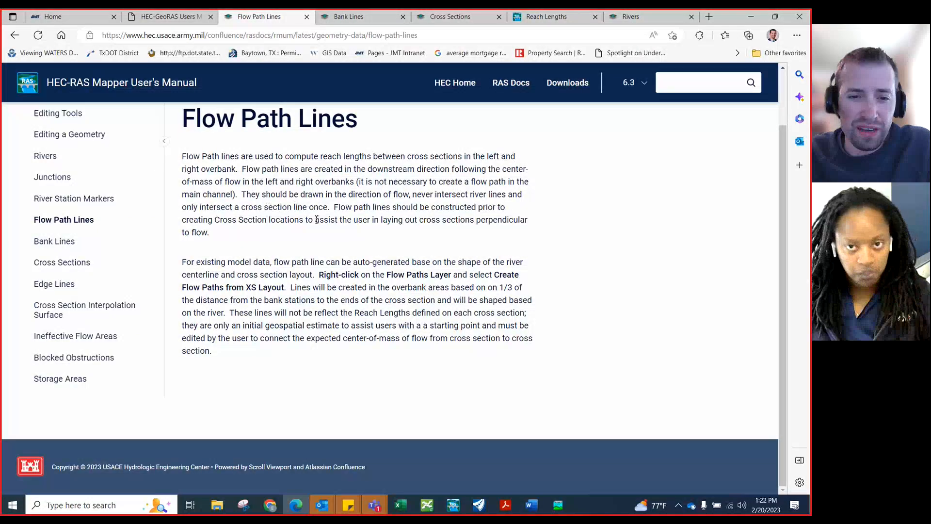
{"action": "left_click_drag", "start_coordinate": [270, 263], "coordinate": [472, 304]}
{"action": "left_click", "coordinate": [309, 289]}
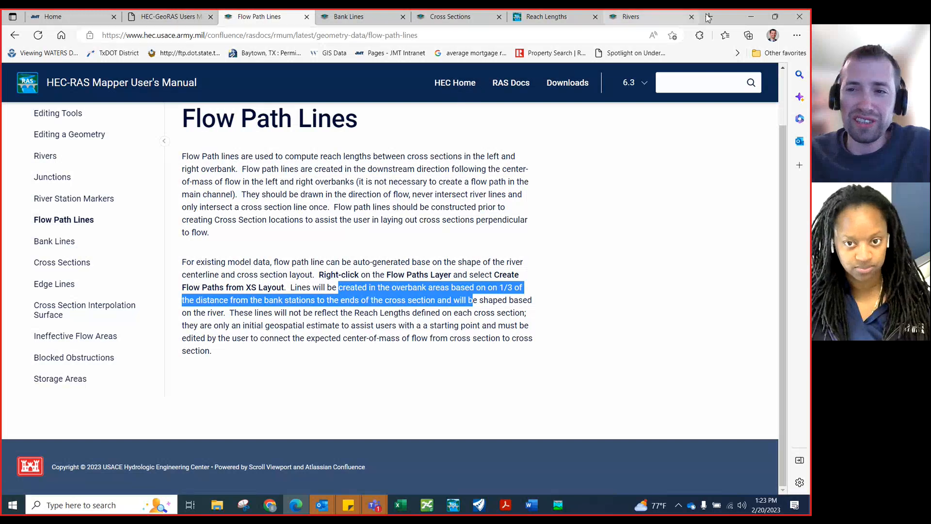
{"action": "left_click", "coordinate": [752, 20]}
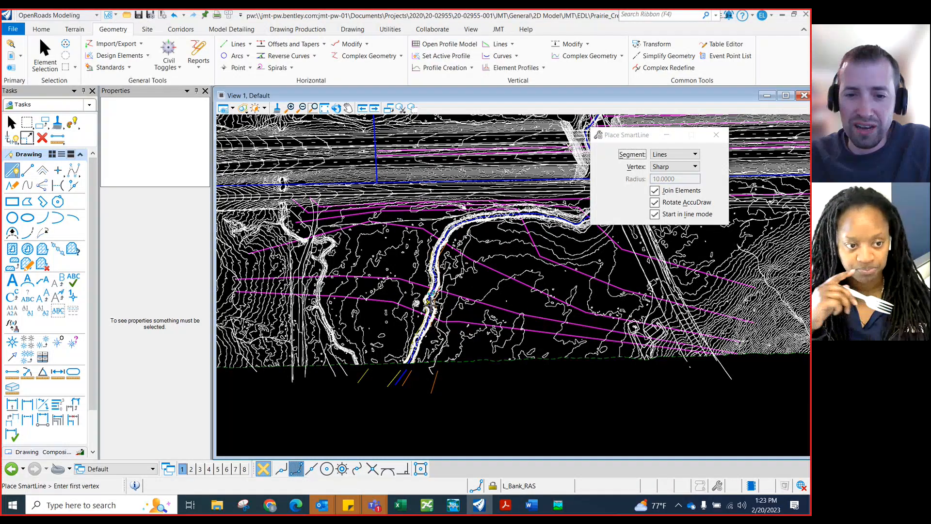
Match the active element settings to the existing right flow path line below the surveyed area
{"action": "scroll", "coordinate": [431, 299], "scroll_direction": "up", "scroll_amount": 2}
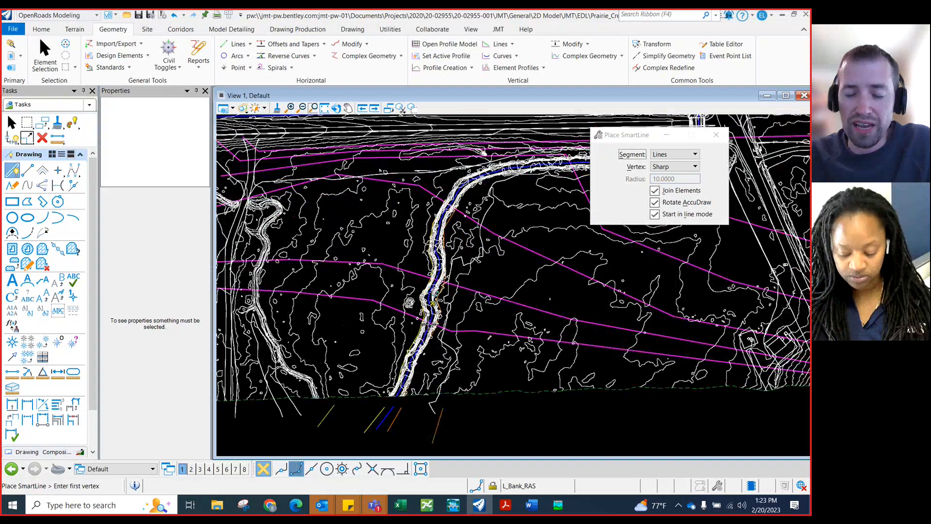
{"action": "scroll", "coordinate": [429, 328], "scroll_direction": "down", "scroll_amount": 1}
{"action": "scroll", "coordinate": [429, 329], "scroll_direction": "down", "scroll_amount": 1}
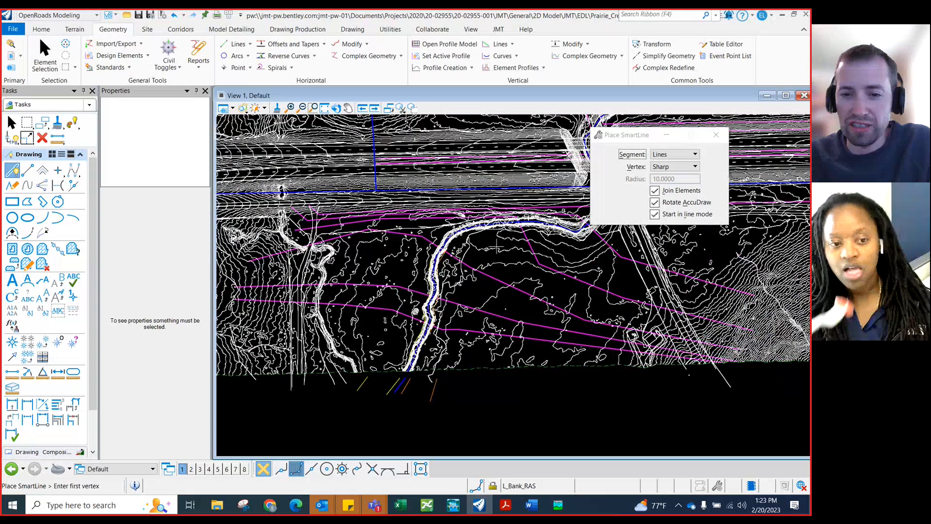
{"action": "scroll", "coordinate": [495, 255], "scroll_direction": "up", "scroll_amount": 1}
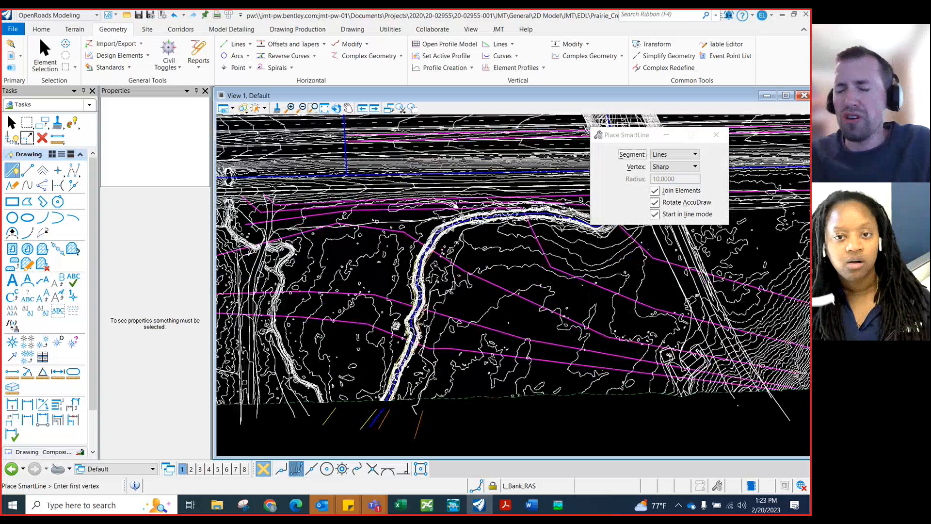
{"action": "scroll", "coordinate": [413, 327], "scroll_direction": "down", "scroll_amount": 1}
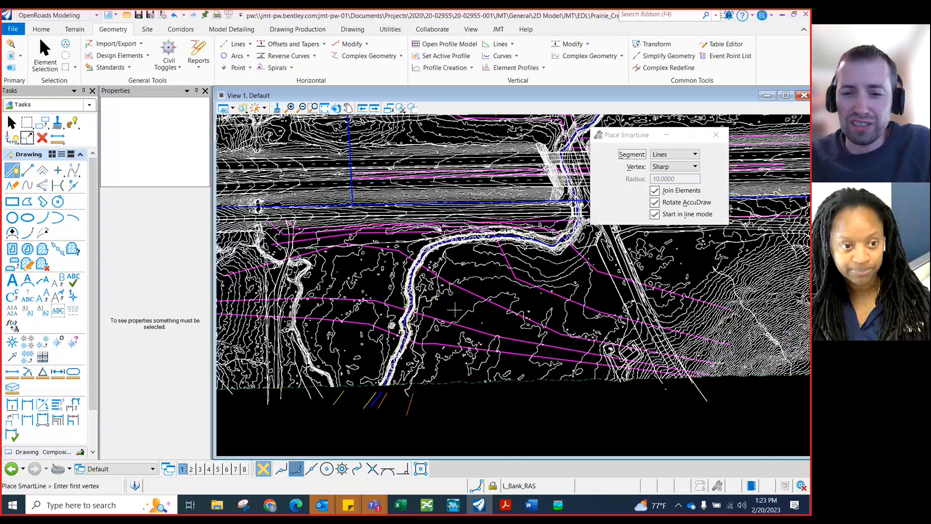
{"action": "scroll", "coordinate": [457, 328], "scroll_direction": "down", "scroll_amount": 1}
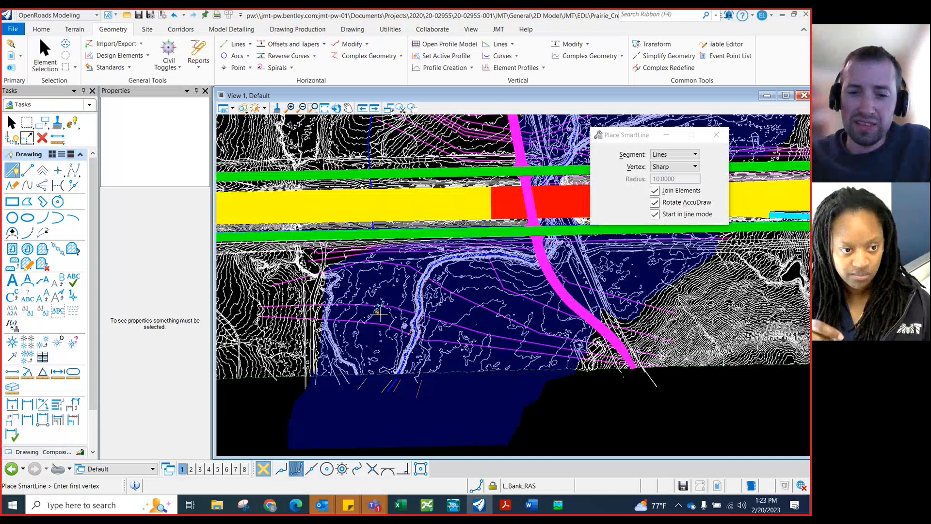
{"action": "scroll", "coordinate": [453, 321], "scroll_direction": "up", "scroll_amount": 1}
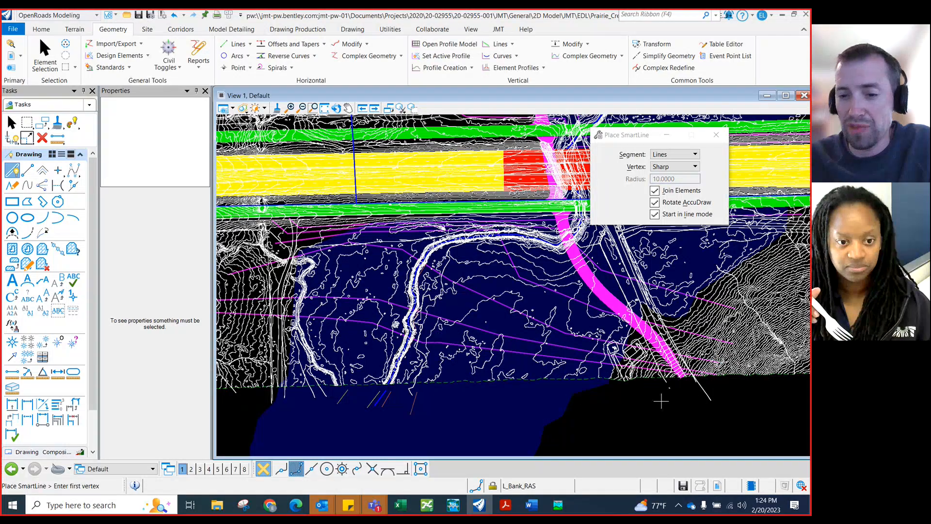
{"action": "scroll", "coordinate": [661, 400], "scroll_direction": "down", "scroll_amount": 1}
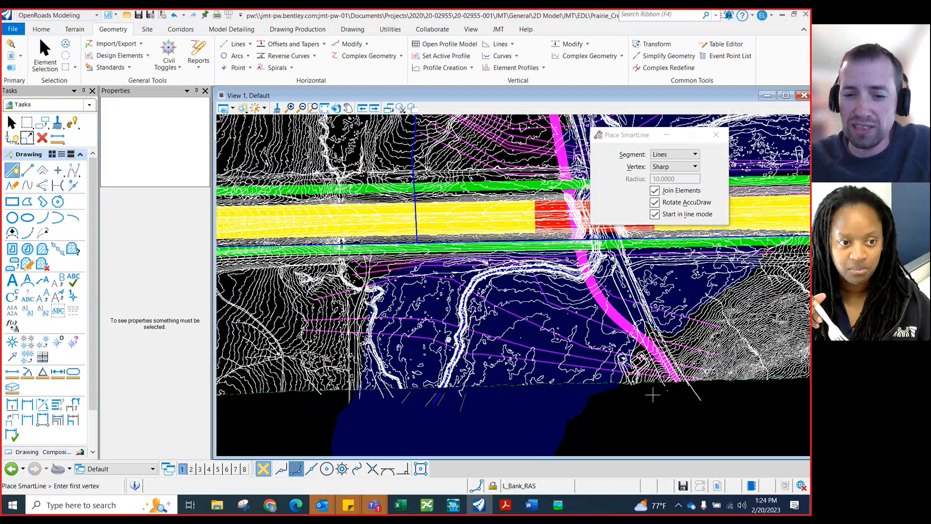
{"action": "scroll", "coordinate": [514, 344], "scroll_direction": "up", "scroll_amount": 1}
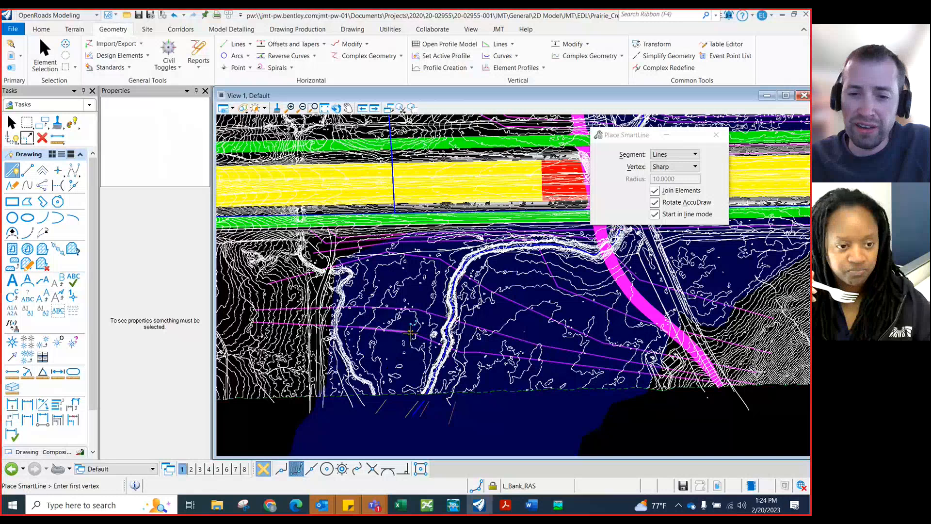
{"action": "scroll", "coordinate": [411, 332], "scroll_direction": "up", "scroll_amount": 1}
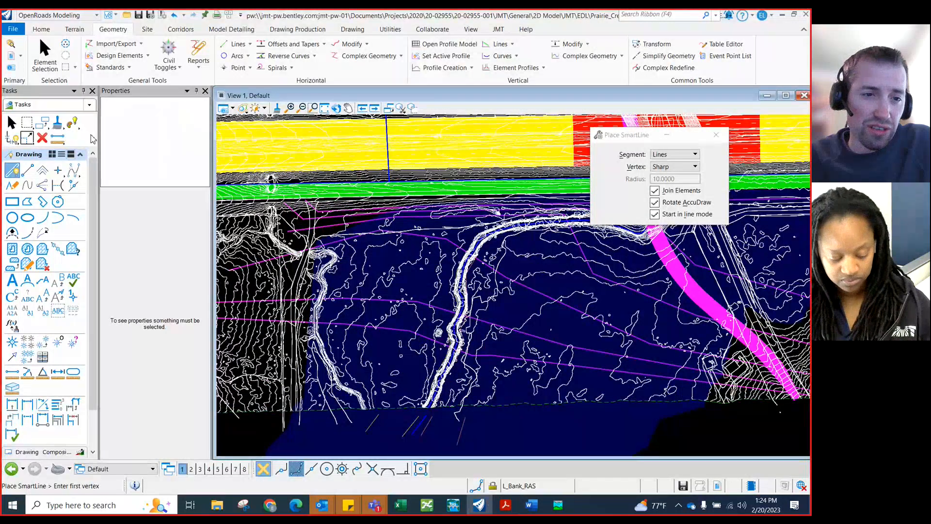
{"action": "left_click", "coordinate": [72, 123]}
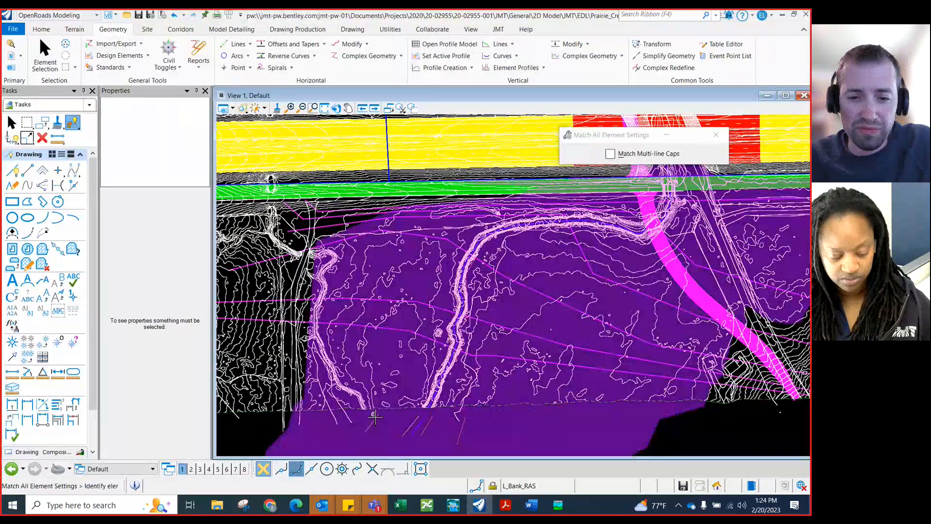
{"action": "left_click", "coordinate": [374, 420]}
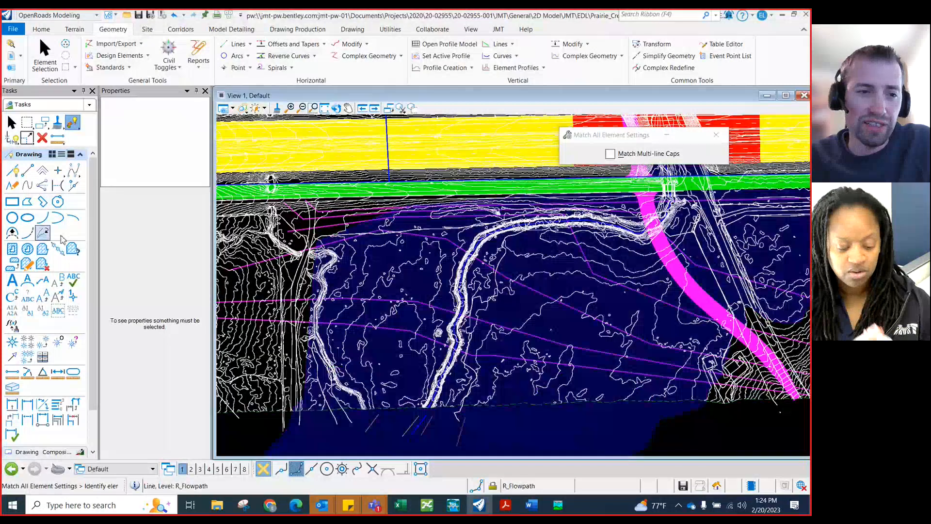
Start the right flow path line with Place SmartLine at the survey boundary west of the channel, placing a vertex upstream
{"action": "left_click", "coordinate": [12, 169]}
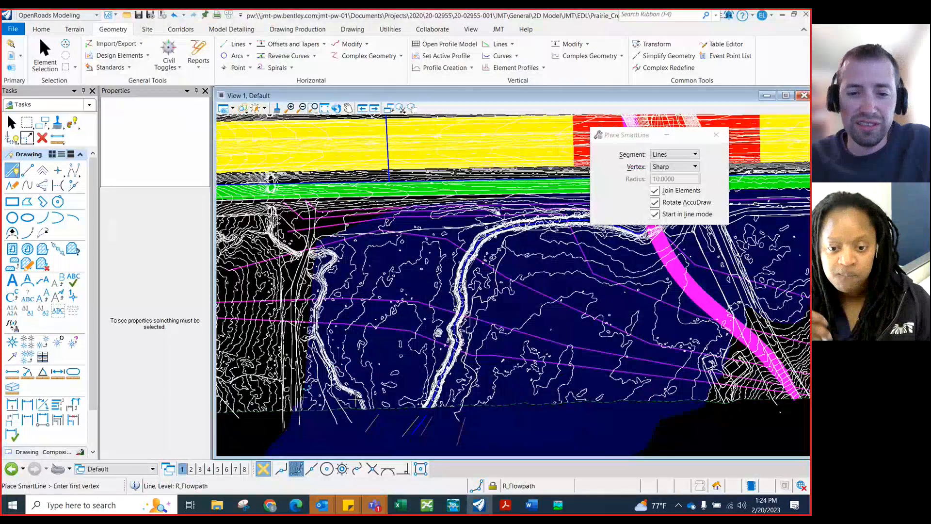
{"action": "left_click", "coordinate": [382, 409]}
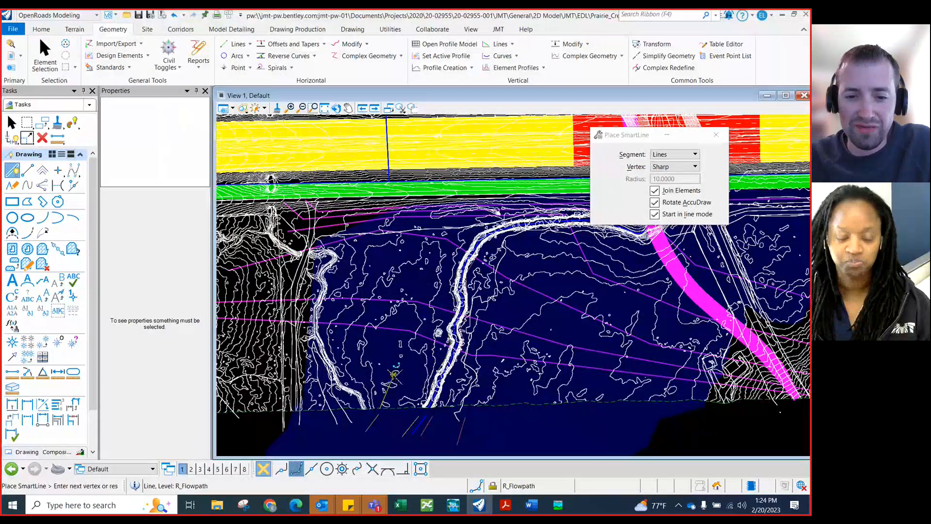
{"action": "scroll", "coordinate": [394, 375], "scroll_direction": "up", "scroll_amount": 1}
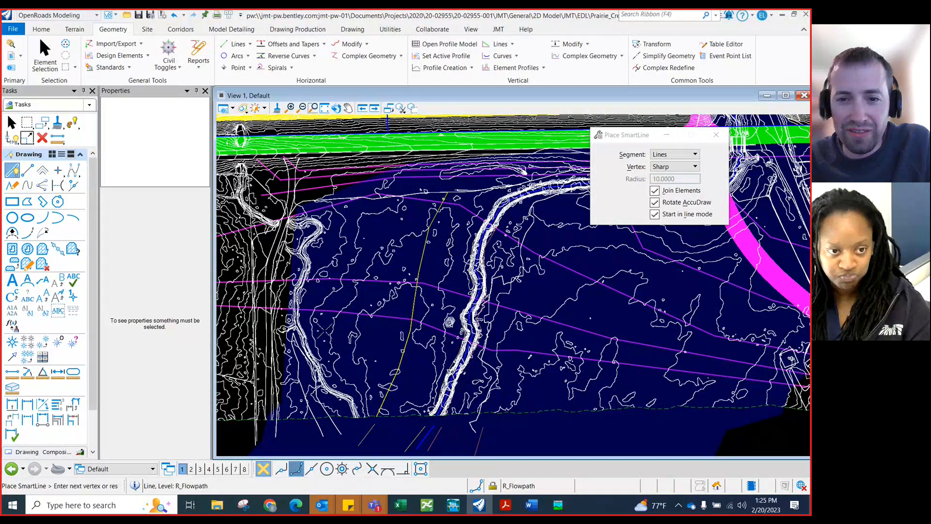
{"action": "scroll", "coordinate": [445, 199], "scroll_direction": "down", "scroll_amount": 2}
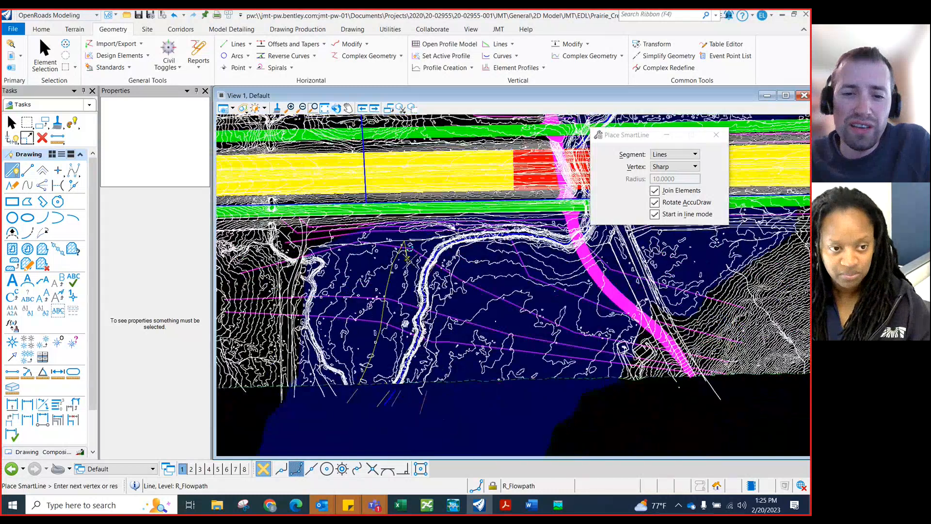
{"action": "scroll", "coordinate": [445, 287], "scroll_direction": "up", "scroll_amount": 1}
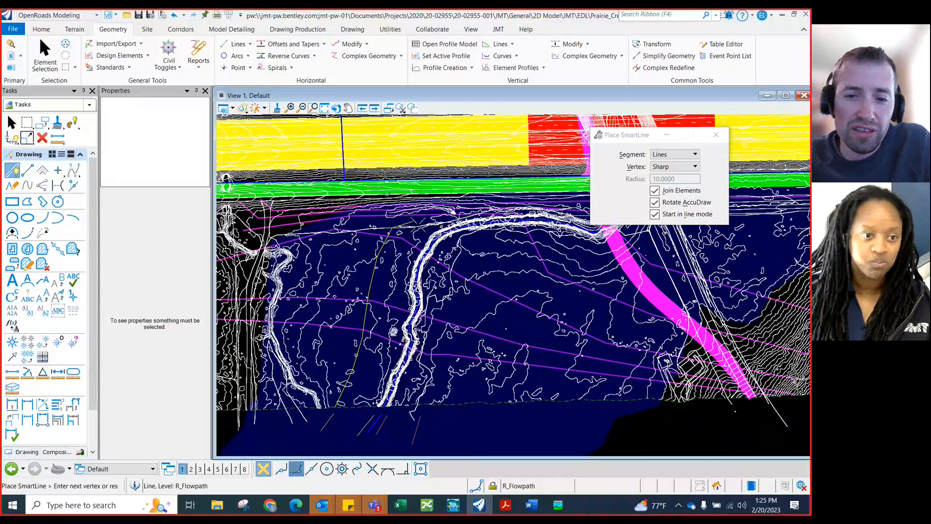
{"action": "left_click", "coordinate": [393, 230]}
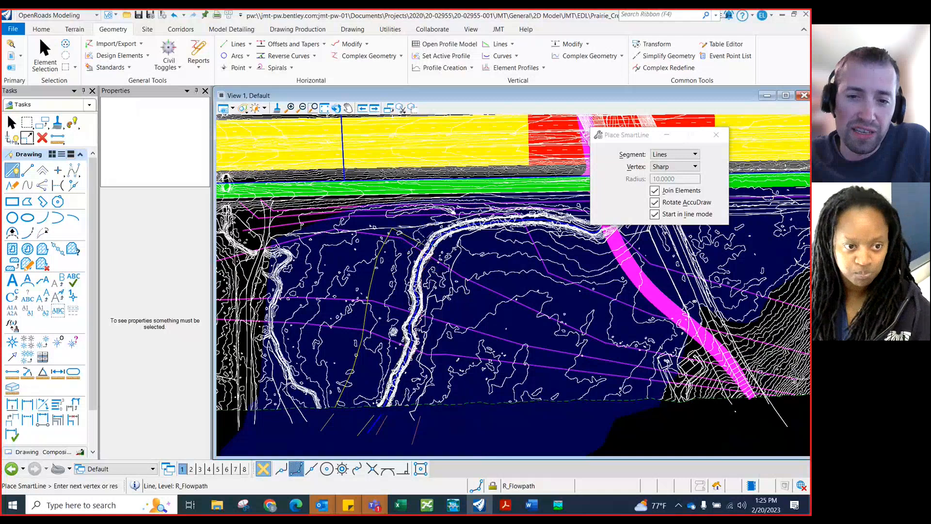
Continue the right flow path line with a vertex upstream along the north side of the channel bend
{"action": "scroll", "coordinate": [407, 221], "scroll_direction": "up", "scroll_amount": 2}
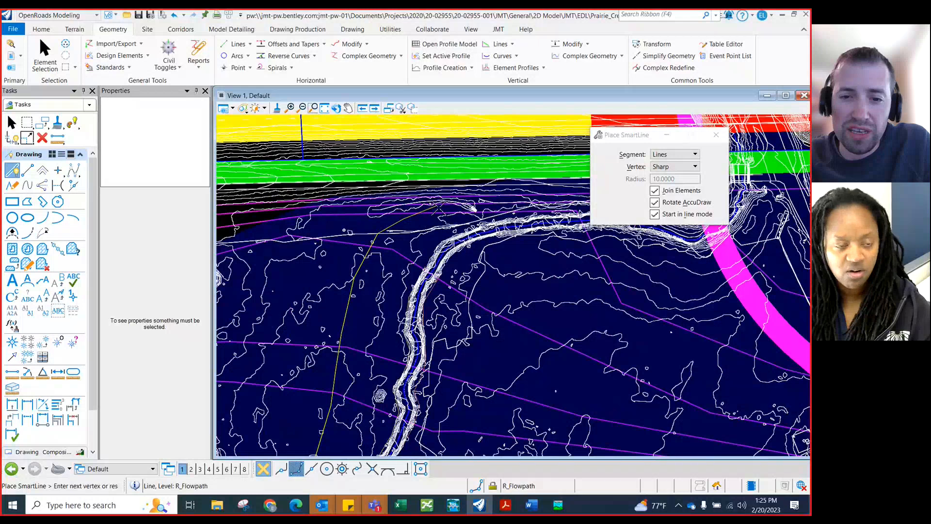
{"action": "scroll", "coordinate": [439, 209], "scroll_direction": "up", "scroll_amount": 1}
{"action": "scroll", "coordinate": [442, 209], "scroll_direction": "up", "scroll_amount": 1}
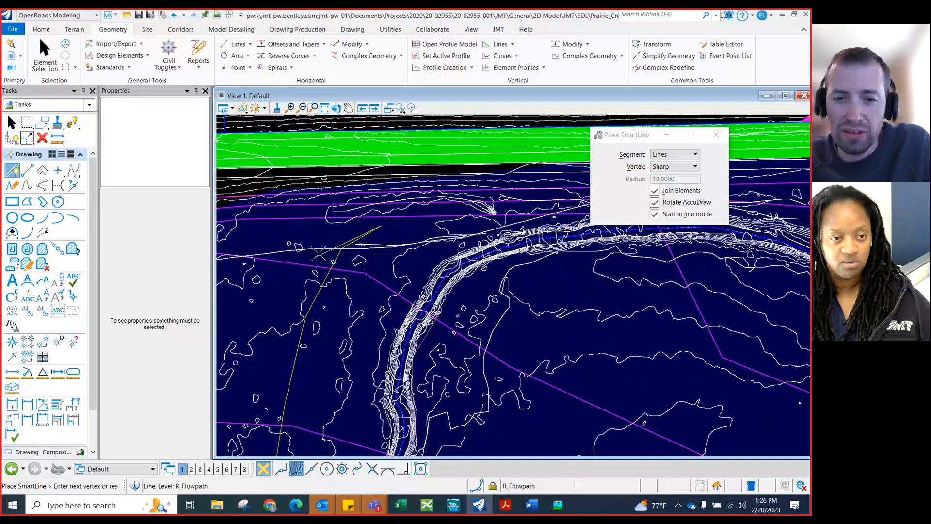
{"action": "scroll", "coordinate": [320, 250], "scroll_direction": "down", "scroll_amount": 2}
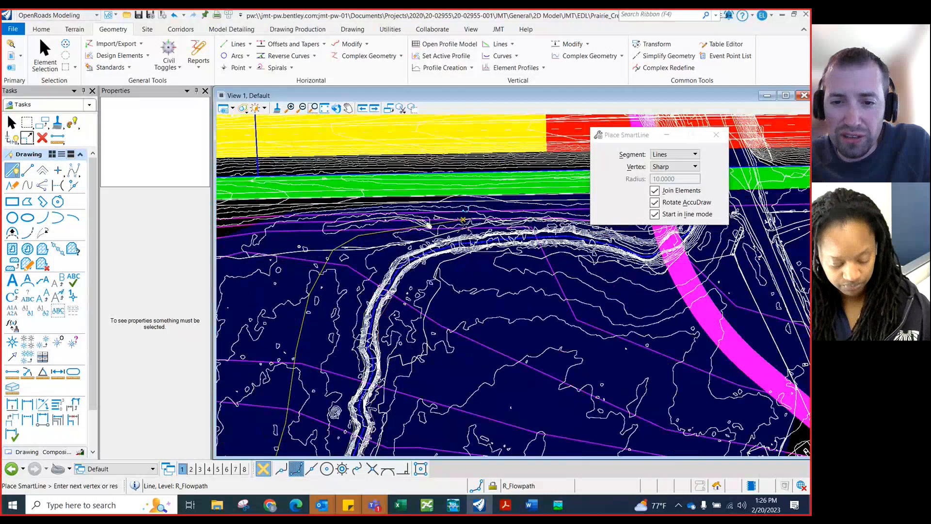
{"action": "scroll", "coordinate": [410, 223], "scroll_direction": "up", "scroll_amount": 1}
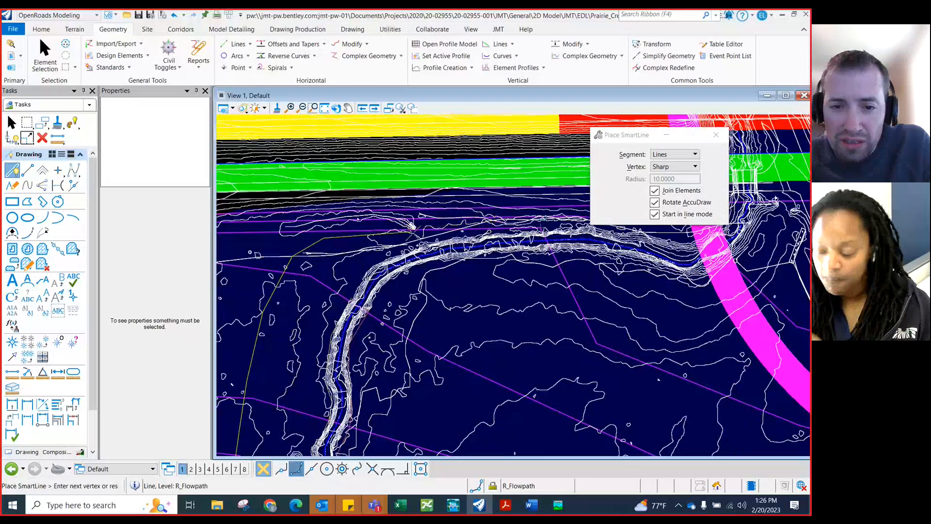
{"action": "scroll", "coordinate": [413, 224], "scroll_direction": "up", "scroll_amount": 1}
{"action": "scroll", "coordinate": [411, 224], "scroll_direction": "down", "scroll_amount": 1}
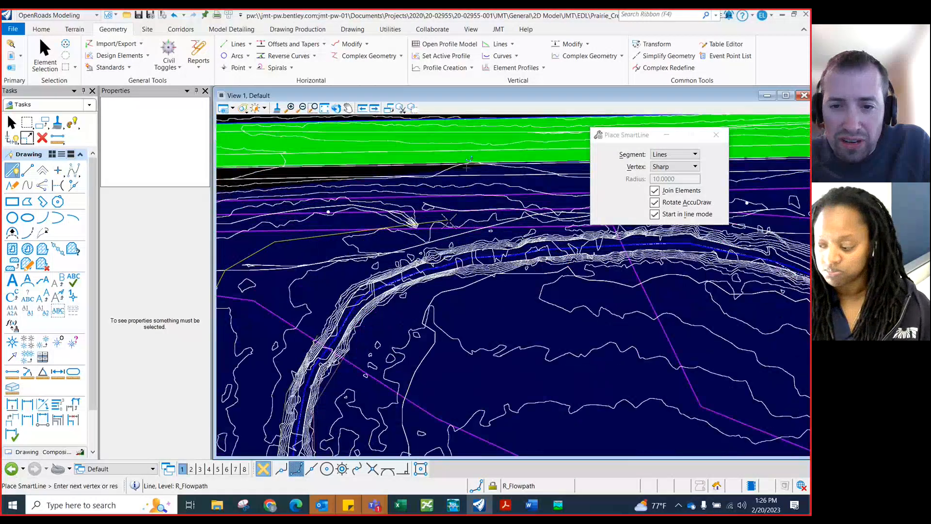
{"action": "scroll", "coordinate": [415, 225], "scroll_direction": "down", "scroll_amount": 1}
{"action": "scroll", "coordinate": [411, 225], "scroll_direction": "down", "scroll_amount": 1}
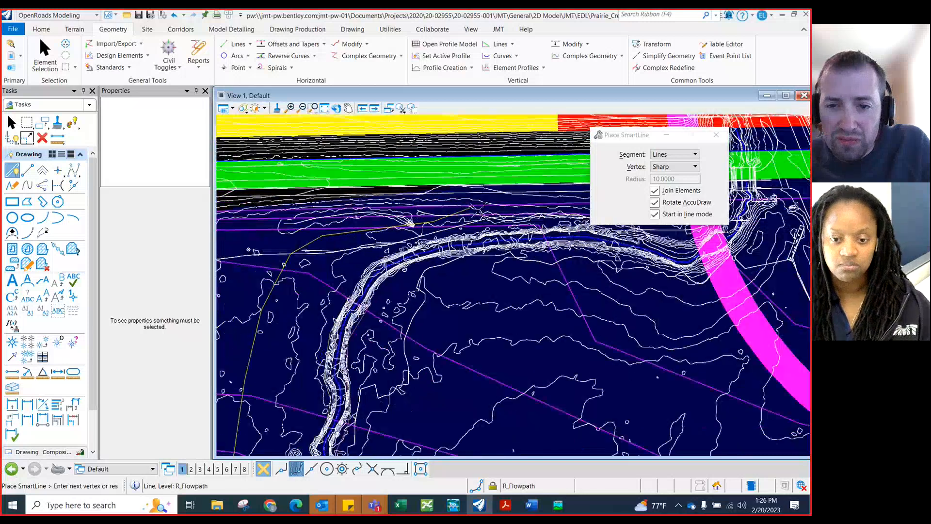
{"action": "scroll", "coordinate": [491, 213], "scroll_direction": "up", "scroll_amount": 1}
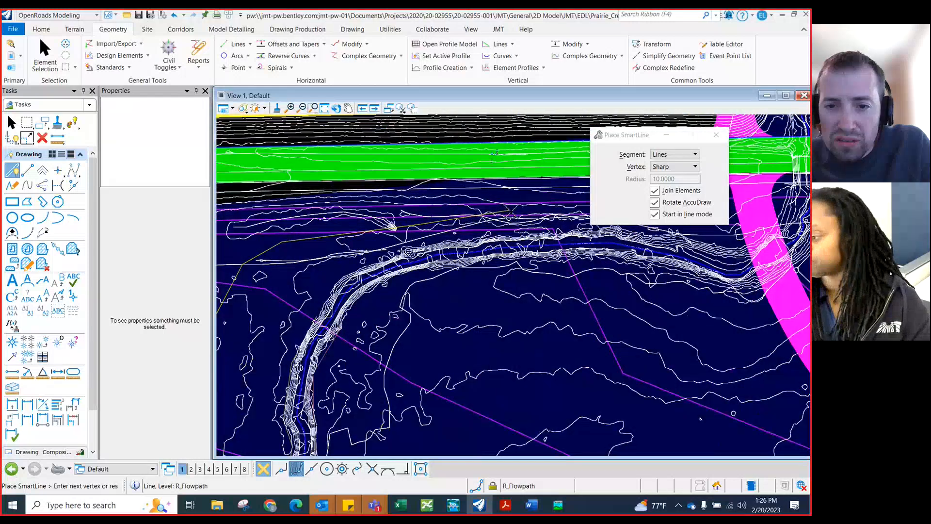
{"action": "left_click", "coordinate": [511, 210]}
Extend the right flow path line upstream across the roadway to the survey boundary and end the line
{"action": "scroll", "coordinate": [534, 233], "scroll_direction": "down", "scroll_amount": 3}
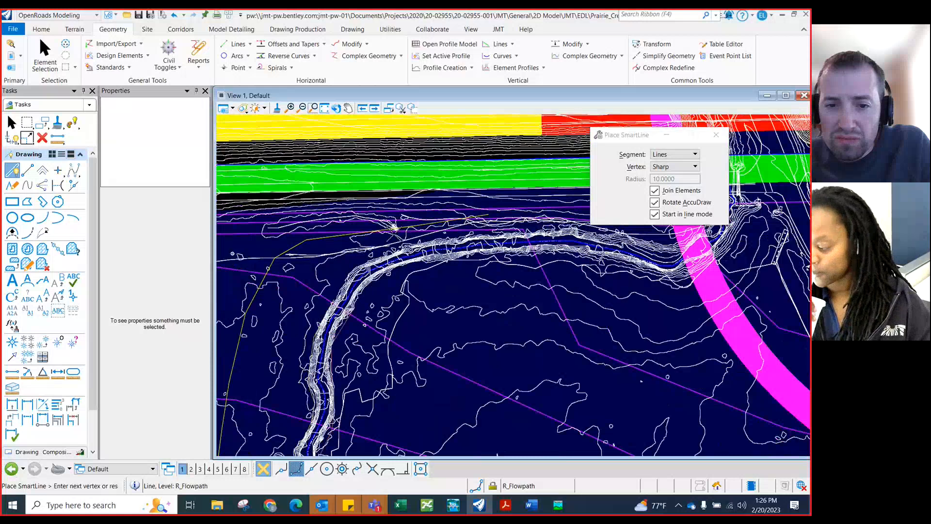
{"action": "scroll", "coordinate": [374, 272], "scroll_direction": "down", "scroll_amount": 1}
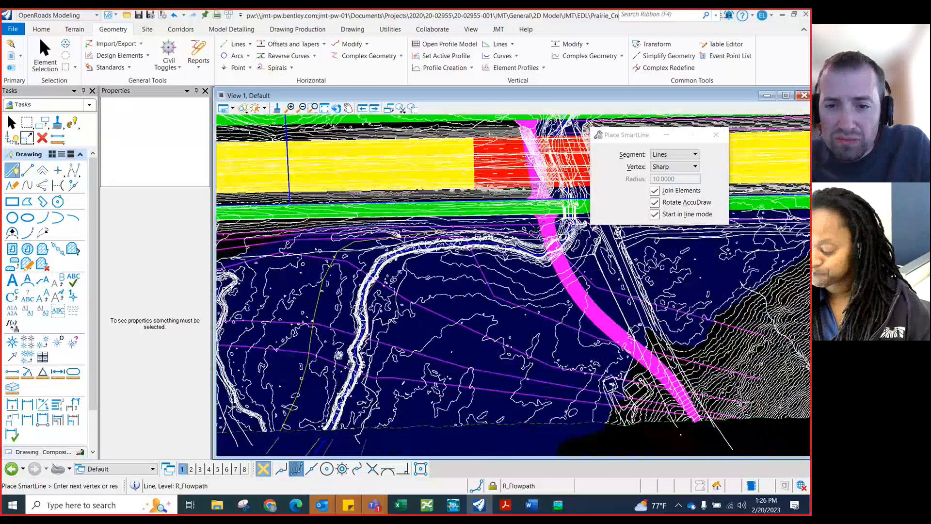
{"action": "scroll", "coordinate": [534, 232], "scroll_direction": "up", "scroll_amount": 2}
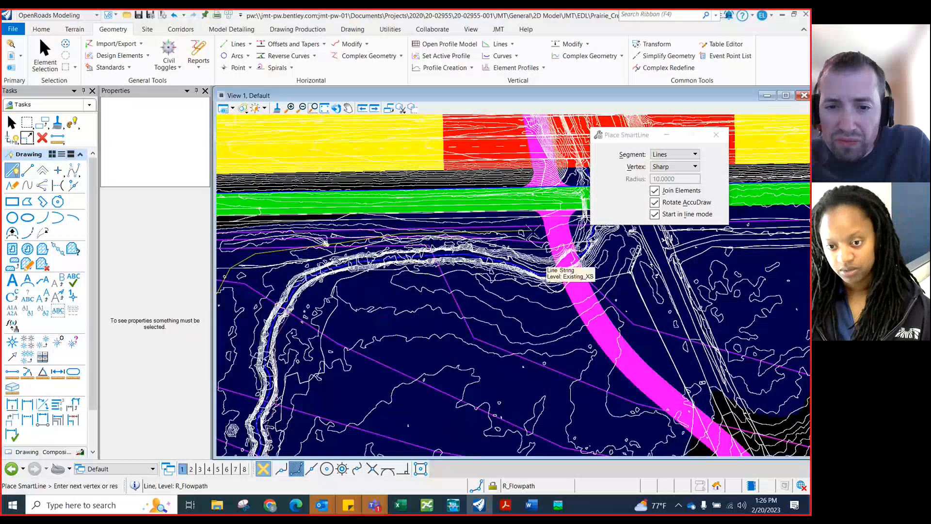
{"action": "scroll", "coordinate": [465, 246], "scroll_direction": "down", "scroll_amount": 1}
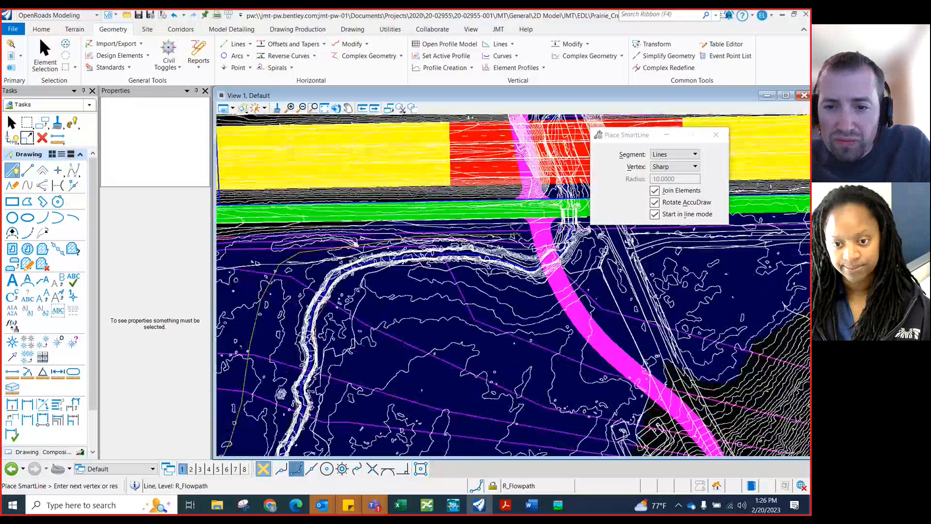
{"action": "scroll", "coordinate": [534, 223], "scroll_direction": "up", "scroll_amount": 1}
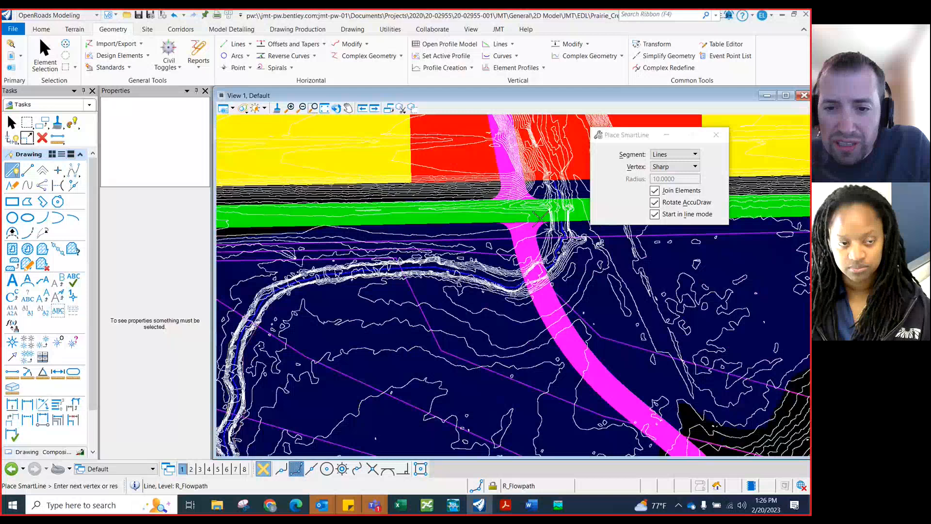
{"action": "scroll", "coordinate": [539, 218], "scroll_direction": "up", "scroll_amount": 1}
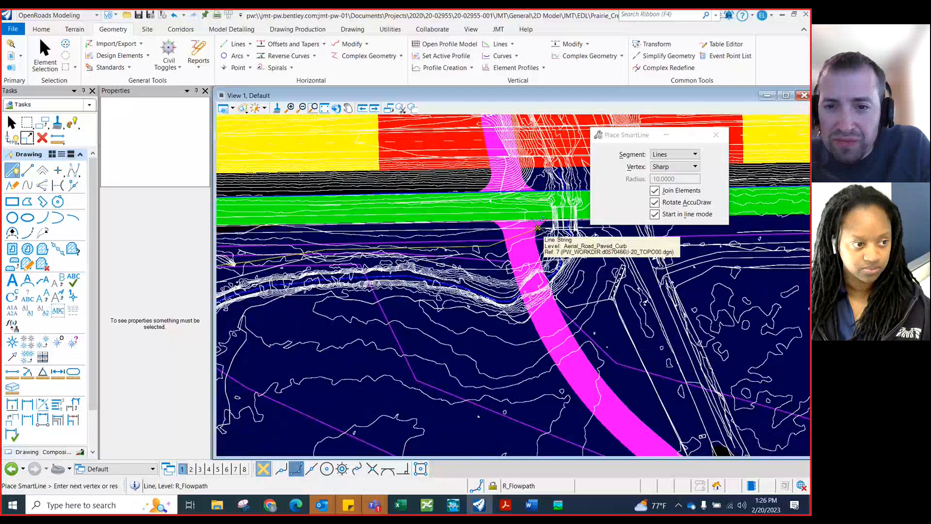
{"action": "scroll", "coordinate": [531, 216], "scroll_direction": "down", "scroll_amount": 1}
{"action": "scroll", "coordinate": [530, 214], "scroll_direction": "down", "scroll_amount": 1}
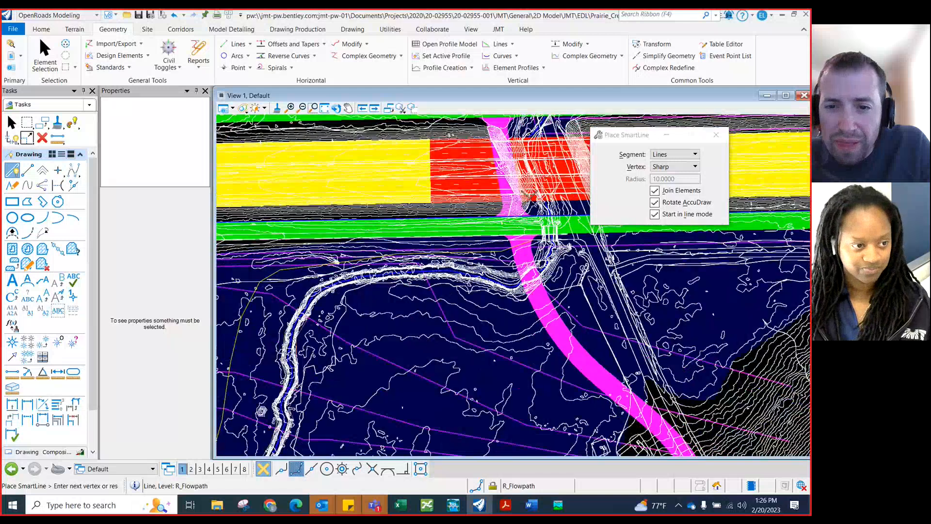
{"action": "scroll", "coordinate": [534, 206], "scroll_direction": "up", "scroll_amount": 1}
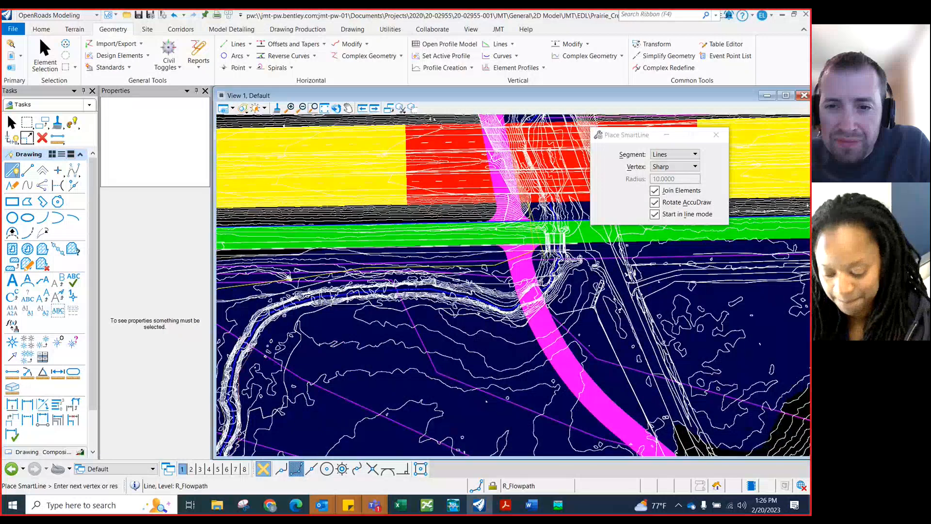
{"action": "scroll", "coordinate": [533, 228], "scroll_direction": "down", "scroll_amount": 1}
{"action": "scroll", "coordinate": [542, 255], "scroll_direction": "down", "scroll_amount": 1}
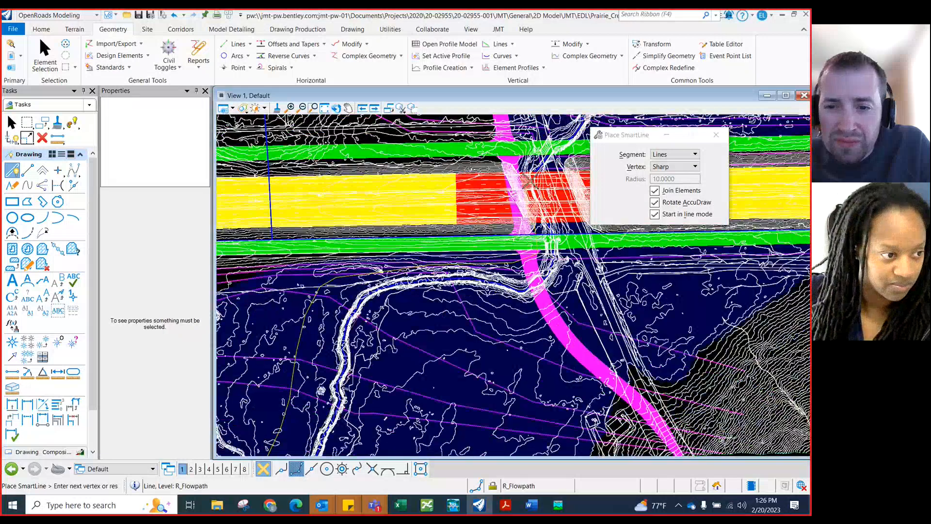
{"action": "scroll", "coordinate": [529, 183], "scroll_direction": "up", "scroll_amount": 3}
{"action": "scroll", "coordinate": [522, 193], "scroll_direction": "up", "scroll_amount": 1}
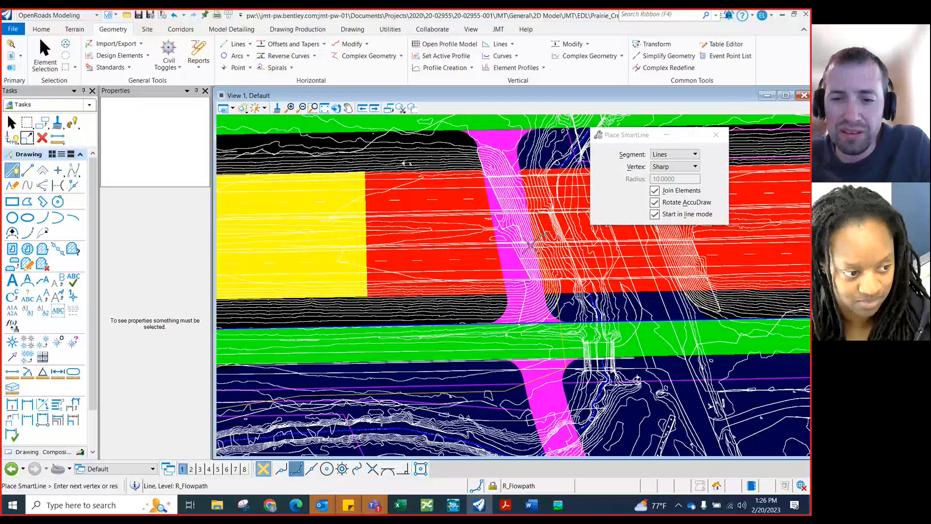
{"action": "scroll", "coordinate": [505, 155], "scroll_direction": "down", "scroll_amount": 2}
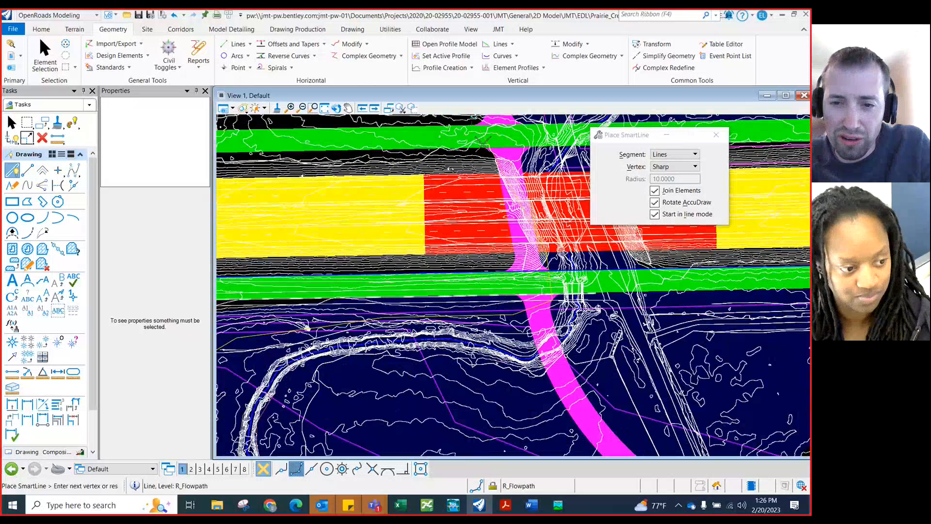
{"action": "scroll", "coordinate": [509, 192], "scroll_direction": "up", "scroll_amount": 1}
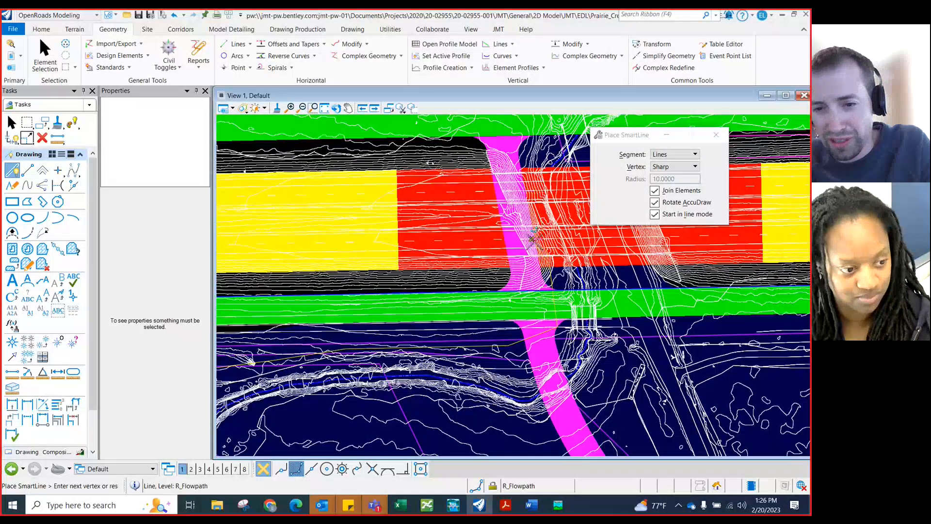
{"action": "scroll", "coordinate": [533, 196], "scroll_direction": "down", "scroll_amount": 3}
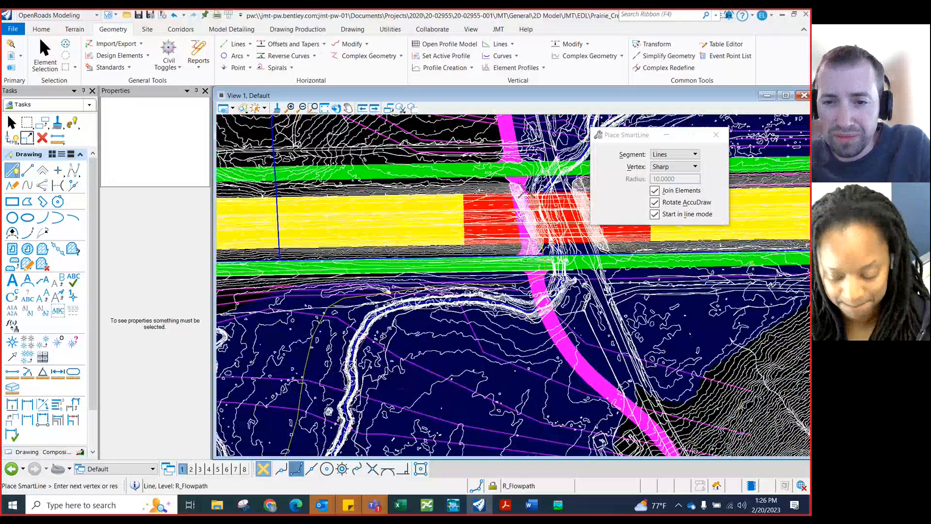
{"action": "scroll", "coordinate": [519, 195], "scroll_direction": "up", "scroll_amount": 3}
{"action": "left_click", "coordinate": [518, 190]}
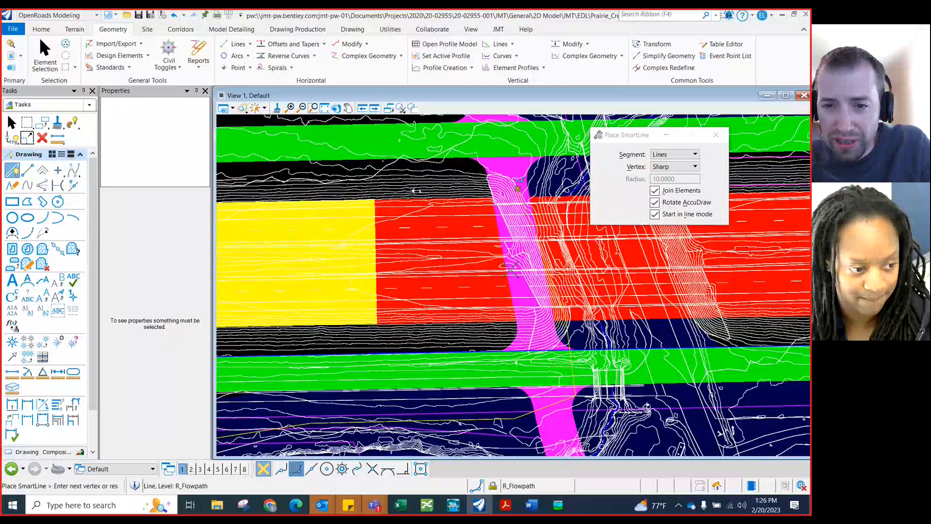
{"action": "scroll", "coordinate": [511, 268], "scroll_direction": "down", "scroll_amount": 2}
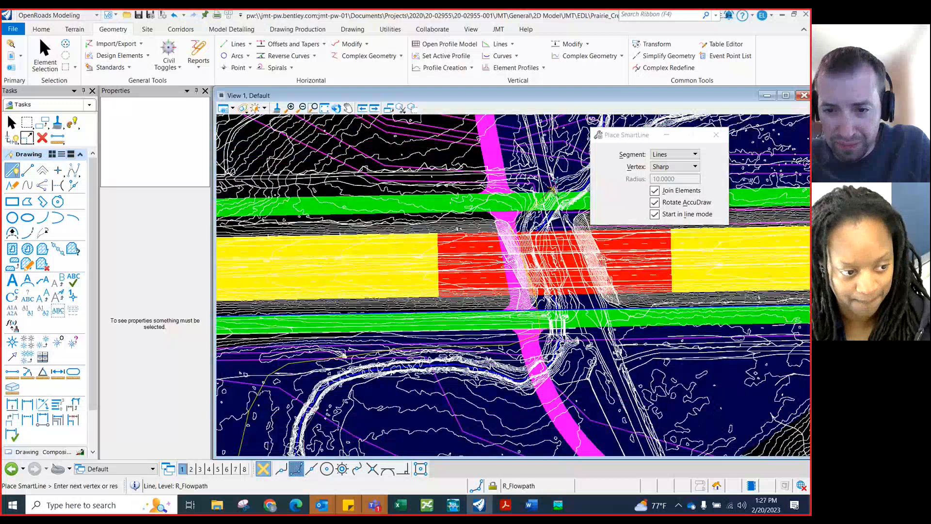
{"action": "scroll", "coordinate": [533, 203], "scroll_direction": "up", "scroll_amount": 2}
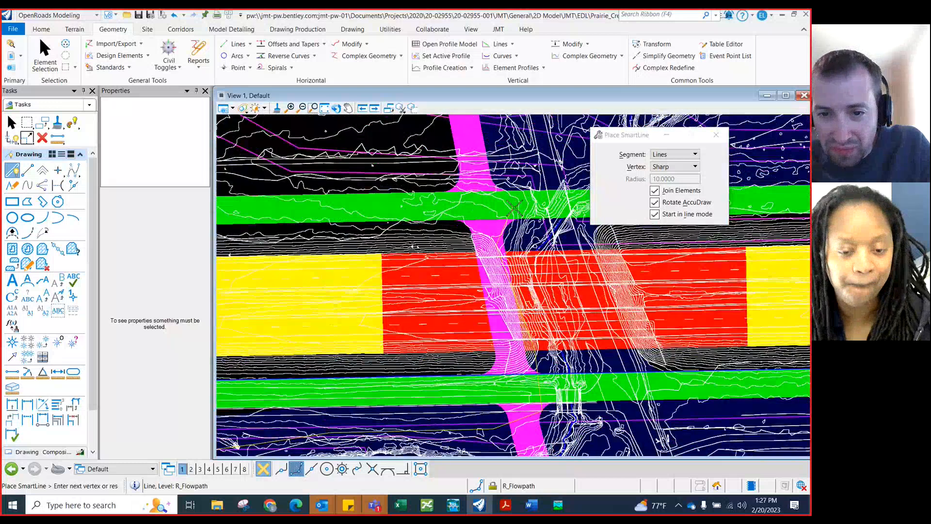
{"action": "scroll", "coordinate": [514, 209], "scroll_direction": "down", "scroll_amount": 1}
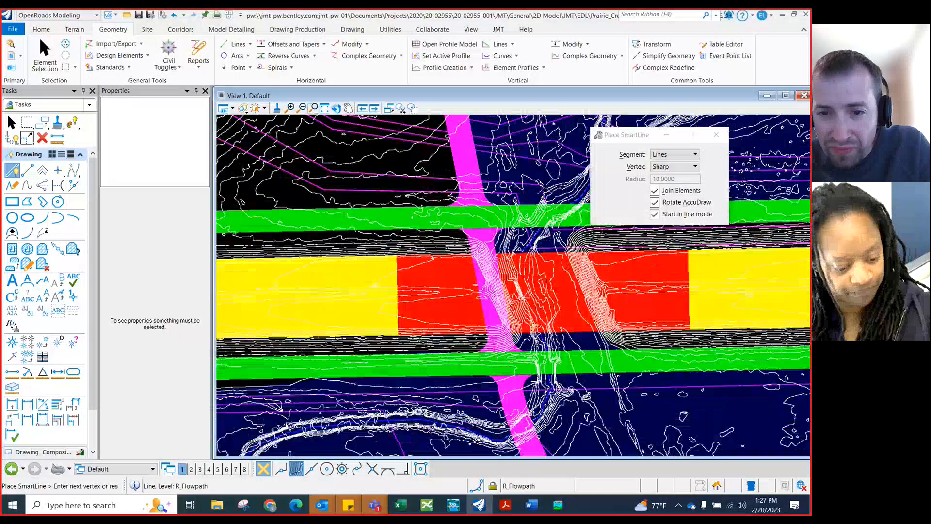
{"action": "scroll", "coordinate": [543, 185], "scroll_direction": "down", "scroll_amount": 1}
{"action": "scroll", "coordinate": [522, 208], "scroll_direction": "up", "scroll_amount": 2}
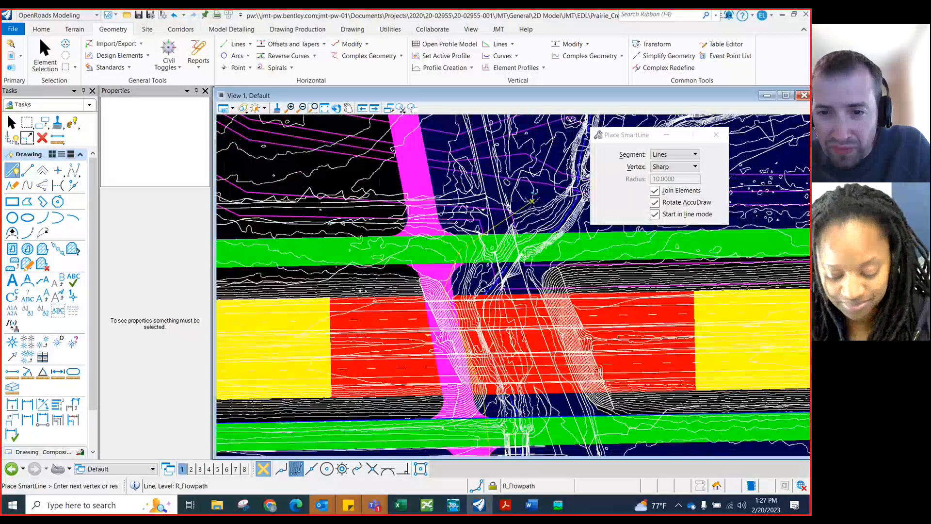
{"action": "scroll", "coordinate": [523, 208], "scroll_direction": "down", "scroll_amount": 3}
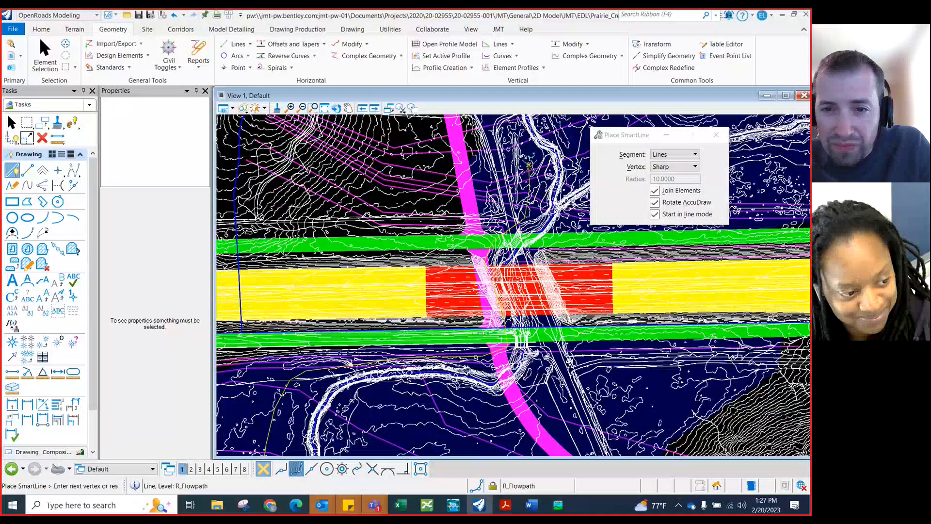
{"action": "scroll", "coordinate": [529, 207], "scroll_direction": "down", "scroll_amount": 1}
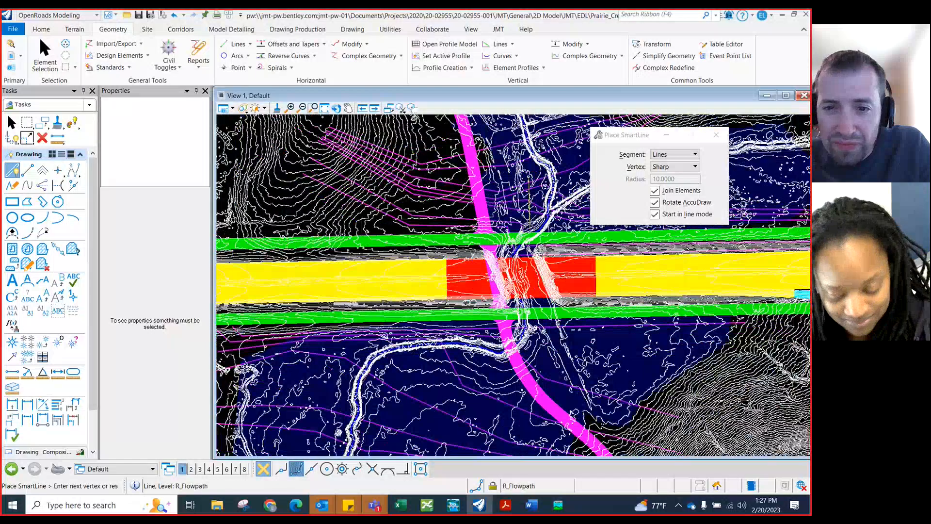
{"action": "scroll", "coordinate": [529, 209], "scroll_direction": "down", "scroll_amount": 1}
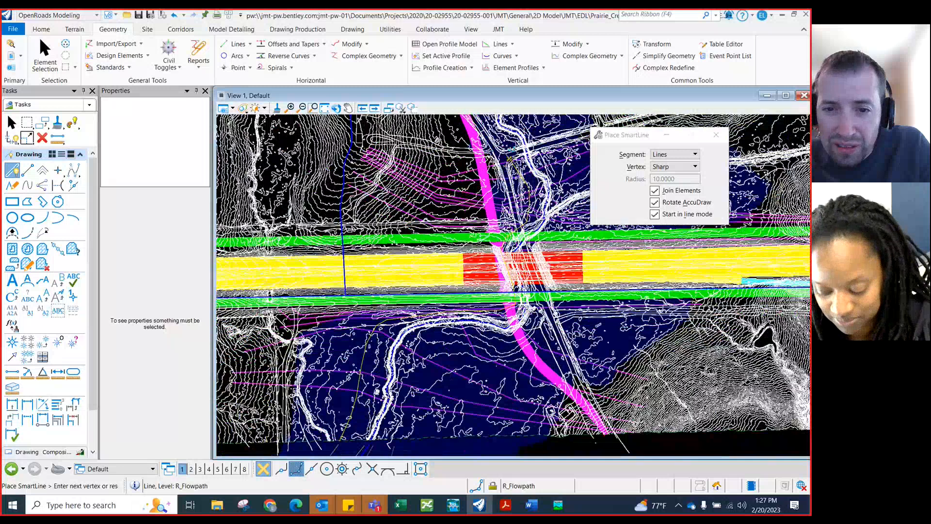
{"action": "scroll", "coordinate": [530, 237], "scroll_direction": "down", "scroll_amount": 1}
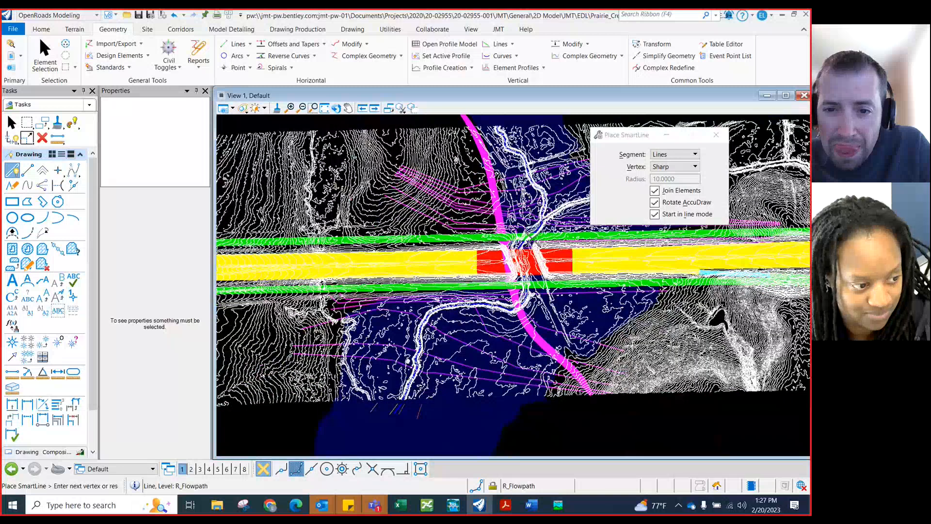
{"action": "scroll", "coordinate": [512, 287], "scroll_direction": "up", "scroll_amount": 1}
{"action": "scroll", "coordinate": [502, 177], "scroll_direction": "up", "scroll_amount": 1}
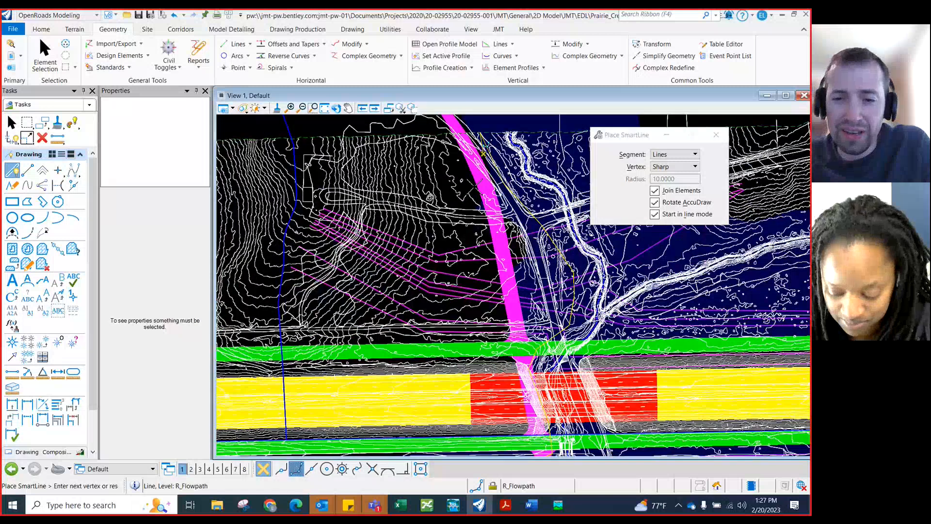
{"action": "right_click", "coordinate": [430, 196]}
Switch to the Microsoft Teams meeting window and bring it to full view
{"action": "scroll", "coordinate": [430, 197], "scroll_direction": "down", "scroll_amount": 1}
{"action": "scroll", "coordinate": [408, 179], "scroll_direction": "down", "scroll_amount": 2}
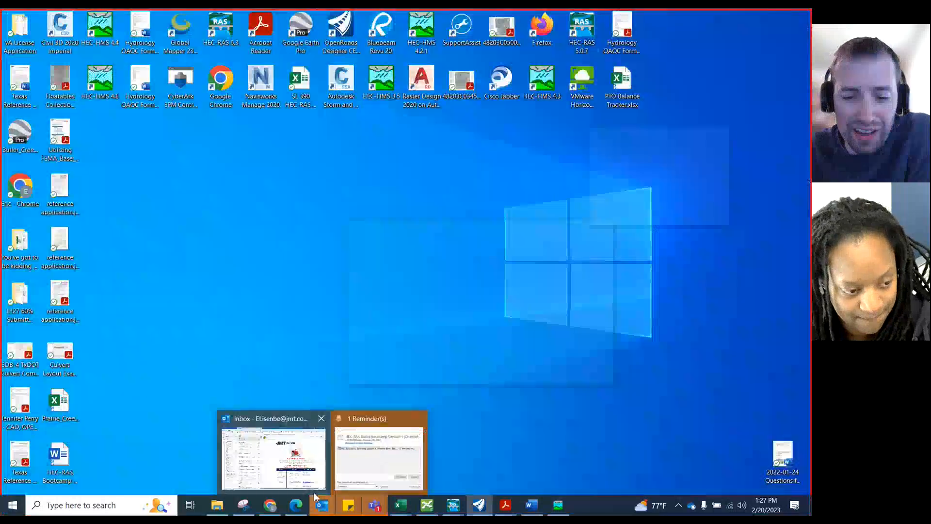
{"action": "mouse_move", "coordinate": [296, 505]}
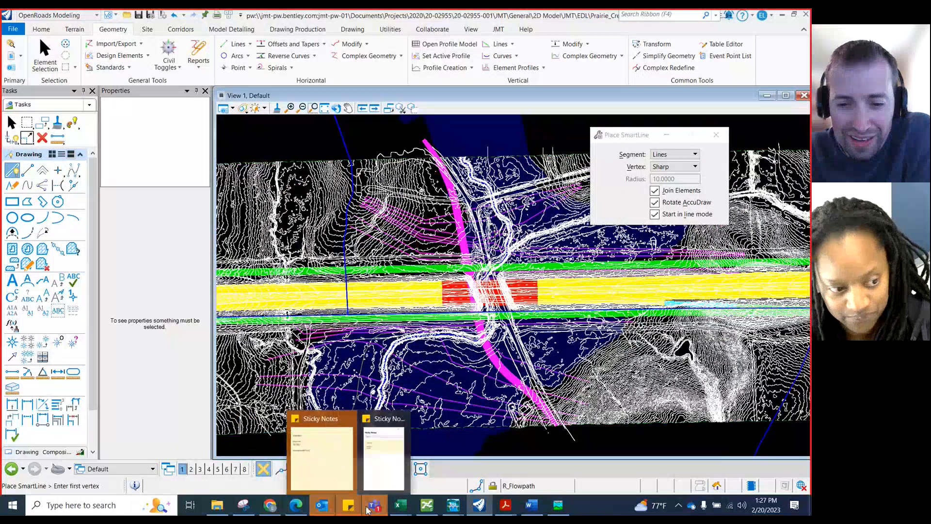
{"action": "mouse_move", "coordinate": [367, 509]}
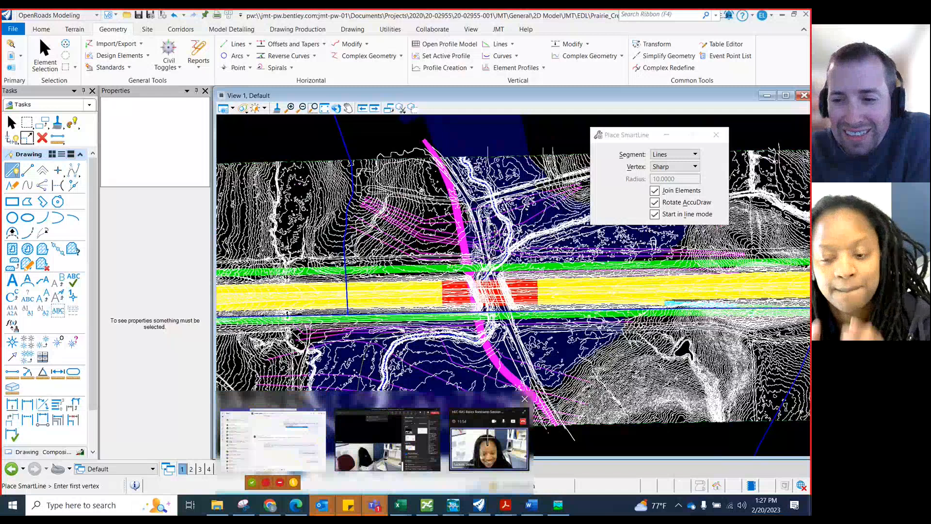
{"action": "left_click", "coordinate": [488, 439]}
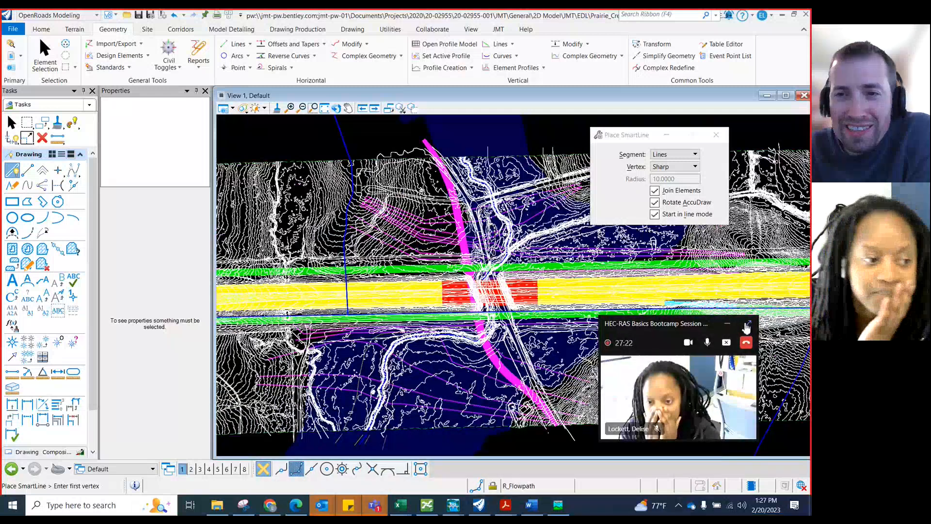
{"action": "left_click", "coordinate": [747, 325]}
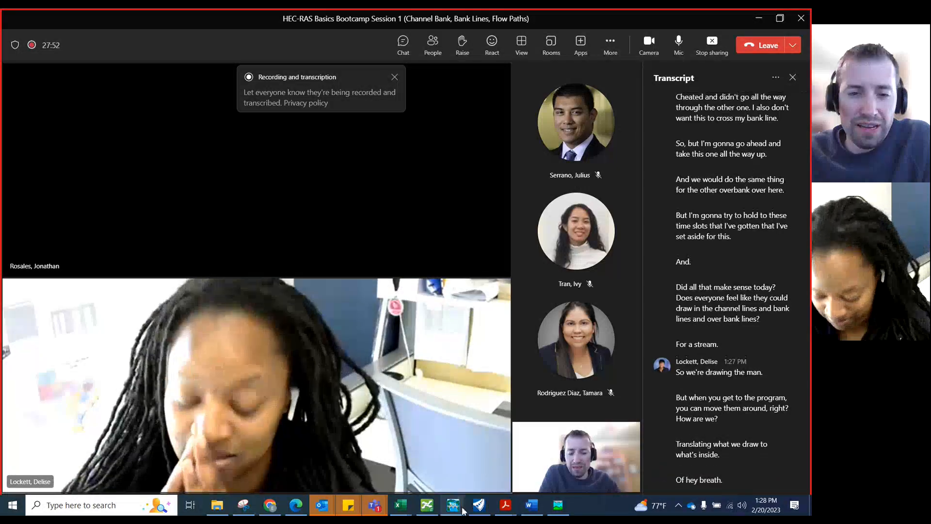
Switch to the HEC-RAS geometric data and open the Cross Section editor for river station 1772 to inspect its downstream reach lengths
{"action": "mouse_move", "coordinate": [463, 511]}
{"action": "left_click", "coordinate": [558, 436]}
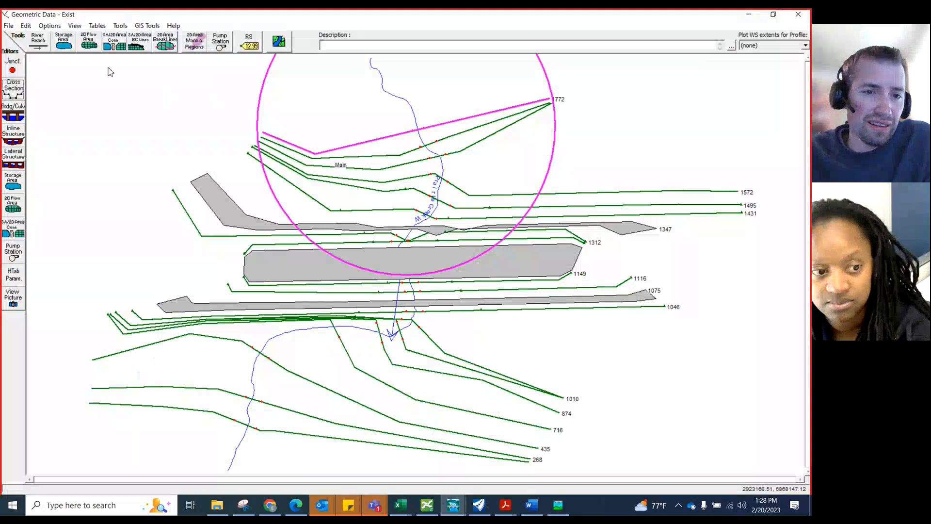
{"action": "left_click", "coordinate": [14, 89]}
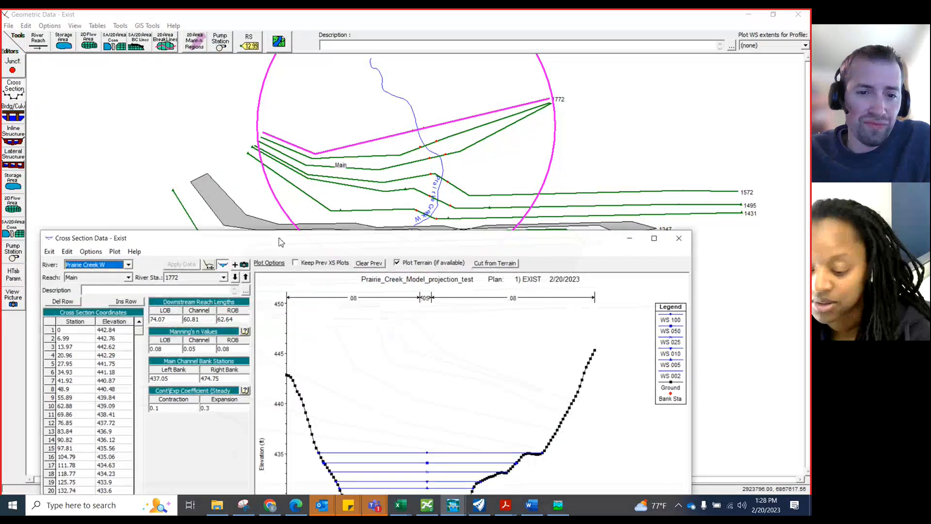
{"action": "left_click_drag", "start_coordinate": [279, 242], "coordinate": [367, 150]}
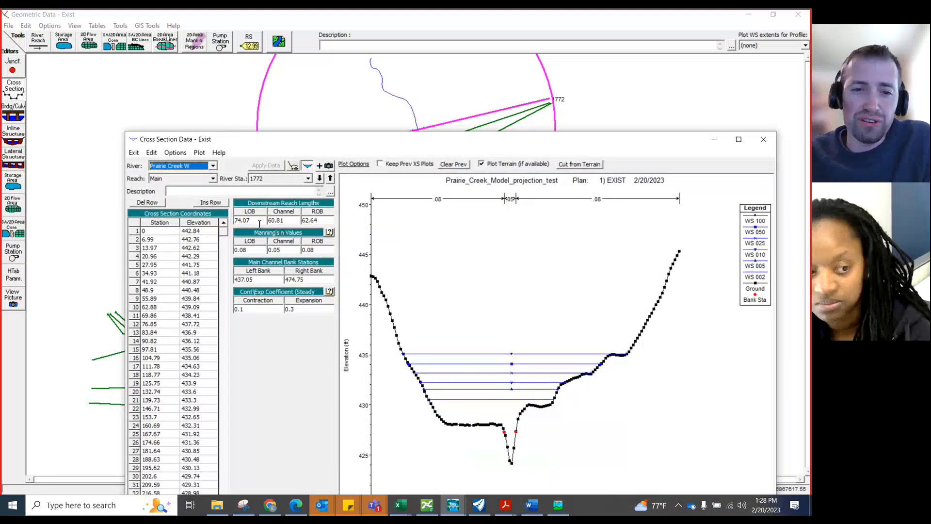
{"action": "left_click_drag", "start_coordinate": [242, 221], "coordinate": [304, 223]}
{"action": "left_click", "coordinate": [297, 222]}
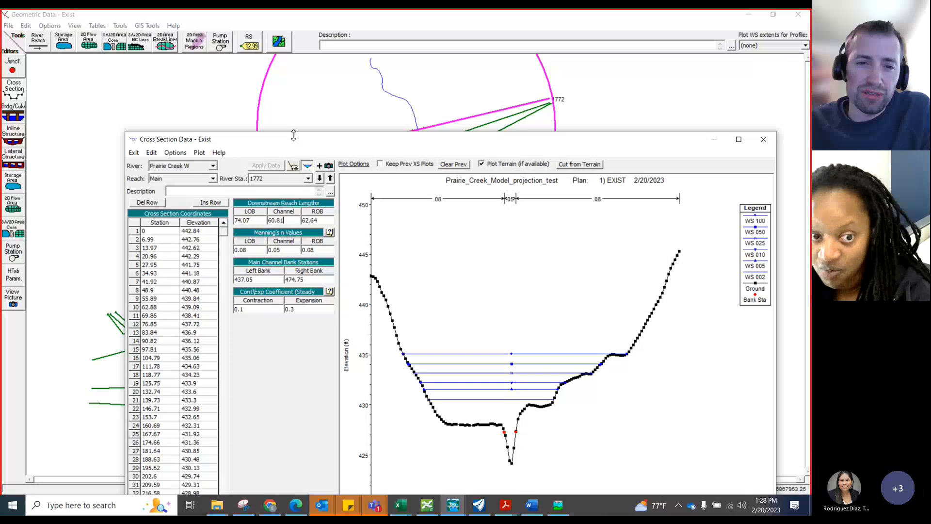
Enlarge the cross section editor and inspect a ground point near the left bank station on the profile plot
{"action": "left_click_drag", "start_coordinate": [294, 135], "coordinate": [249, 98]}
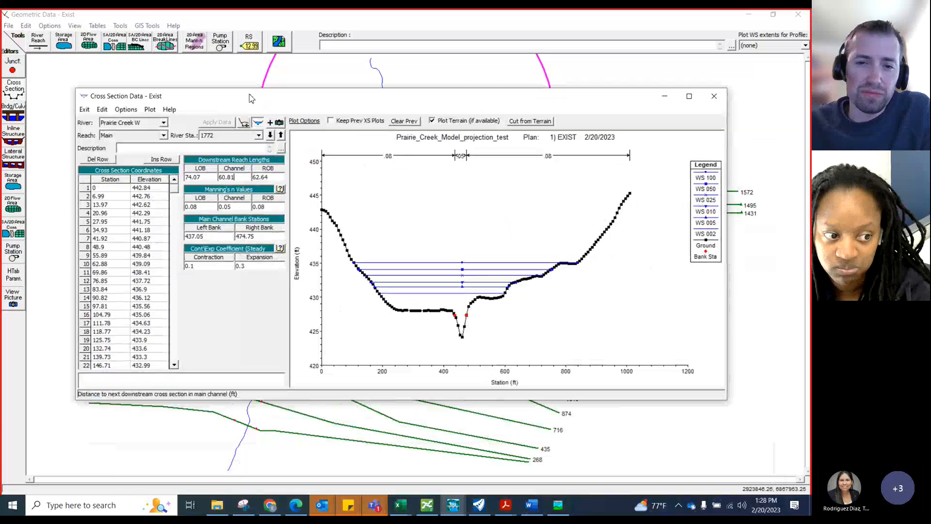
{"action": "left_click_drag", "start_coordinate": [348, 101], "coordinate": [311, 225]}
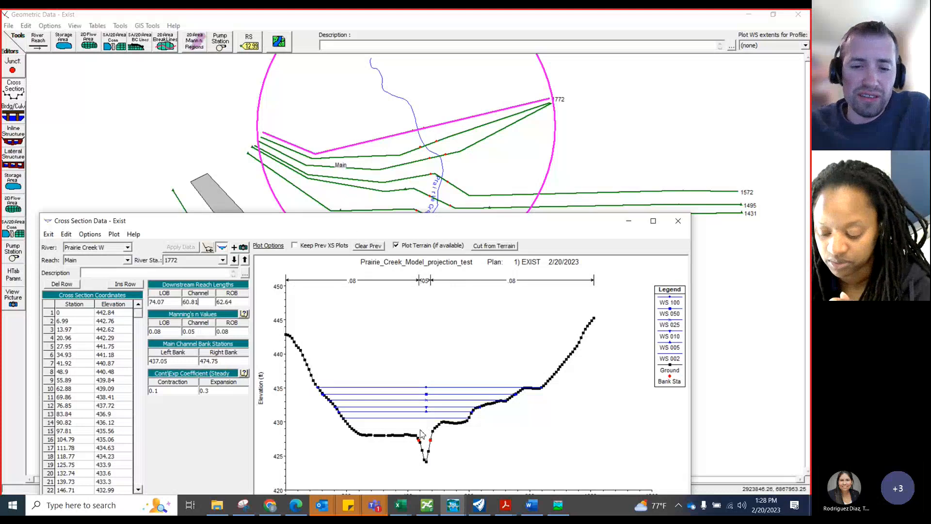
{"action": "left_click", "coordinate": [654, 221]}
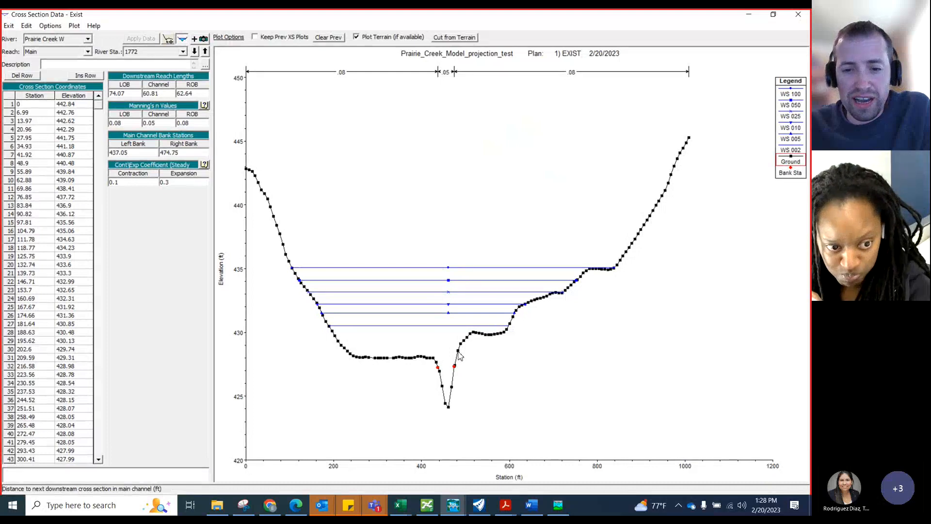
{"action": "left_click", "coordinate": [460, 357]}
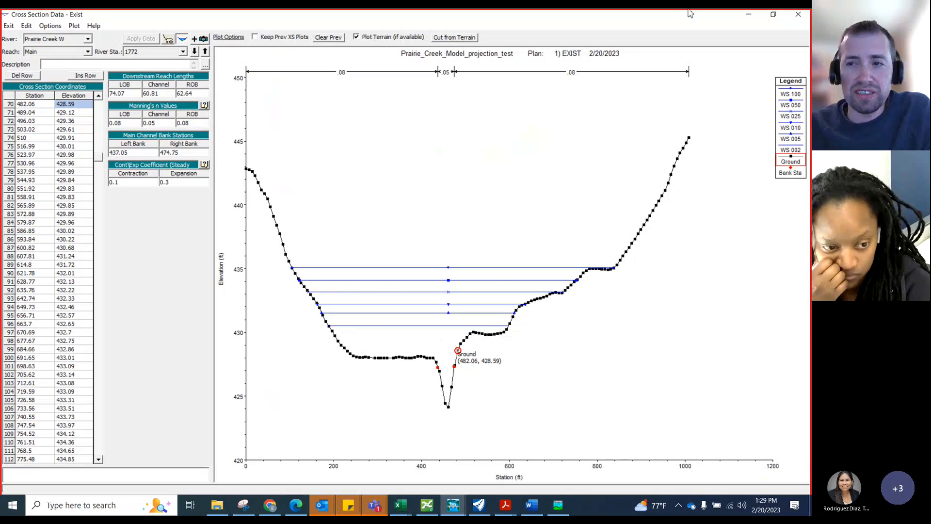
{"action": "left_click", "coordinate": [772, 16]}
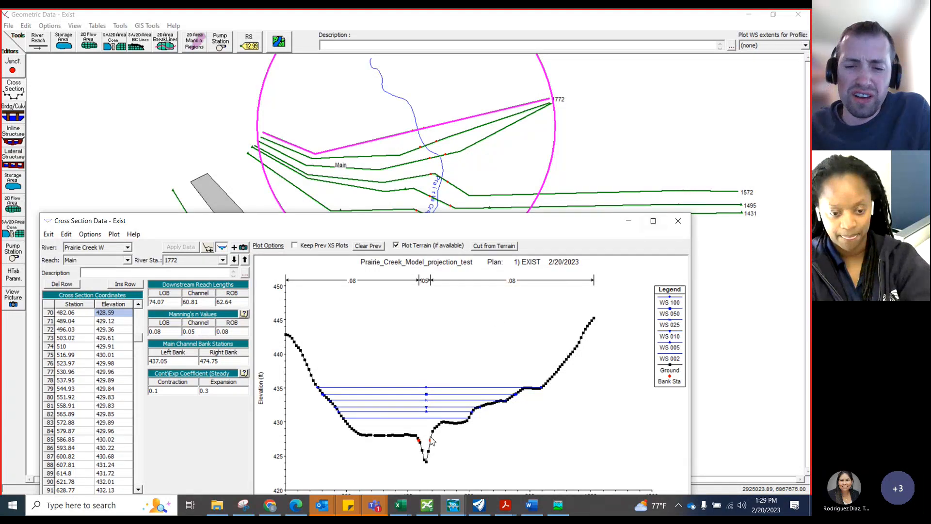
Switch to the Microsoft Teams meeting window
{"action": "mouse_move", "coordinate": [434, 438]}
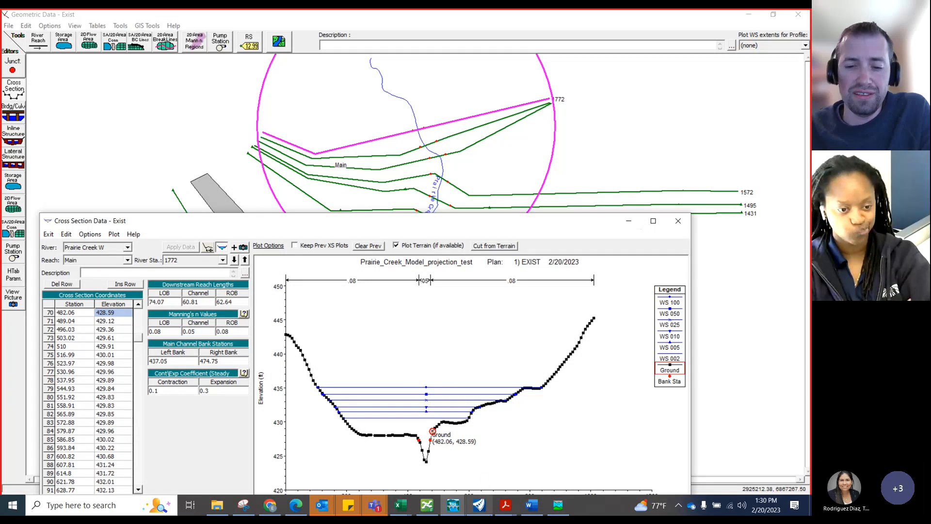
{"action": "mouse_move", "coordinate": [375, 505]}
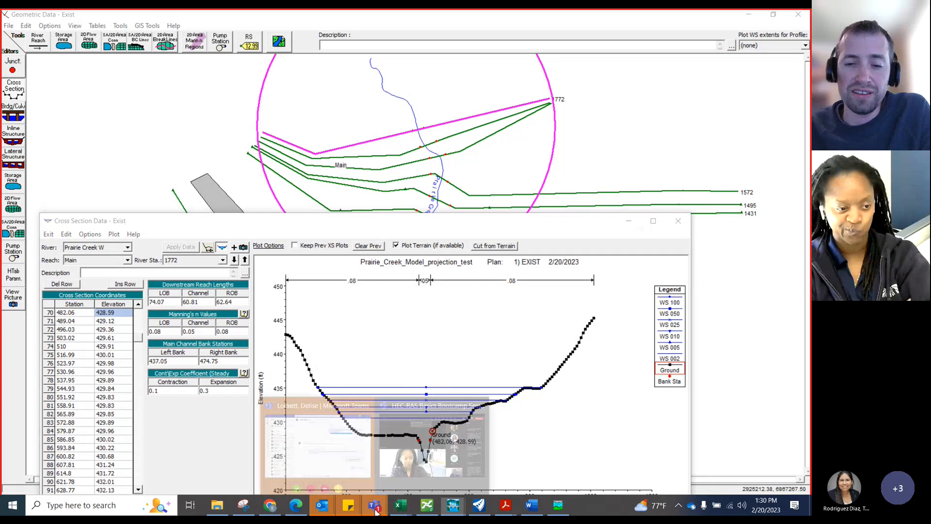
{"action": "left_click", "coordinate": [427, 454]}
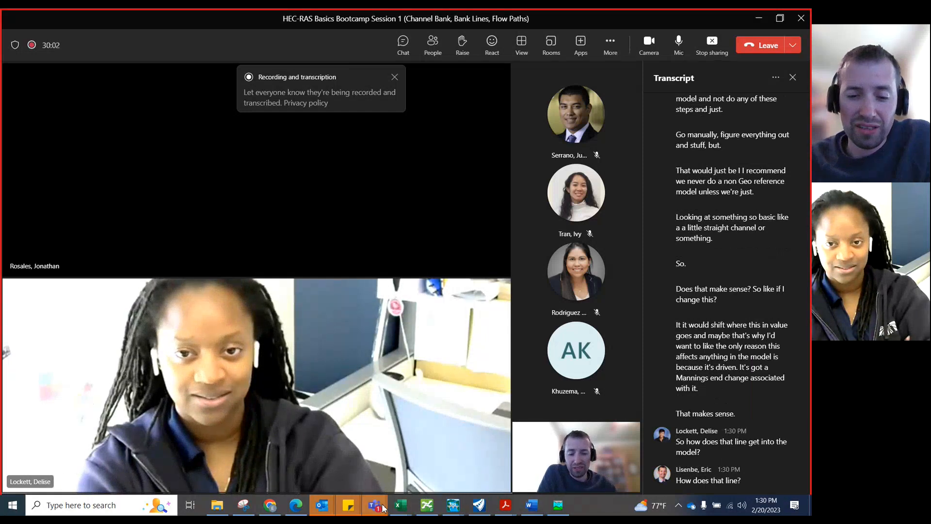
Switch to OpenRoads Designer and zoom along the creek to examine the channel, bank lines and cross section lines
{"action": "left_click", "coordinate": [488, 511]}
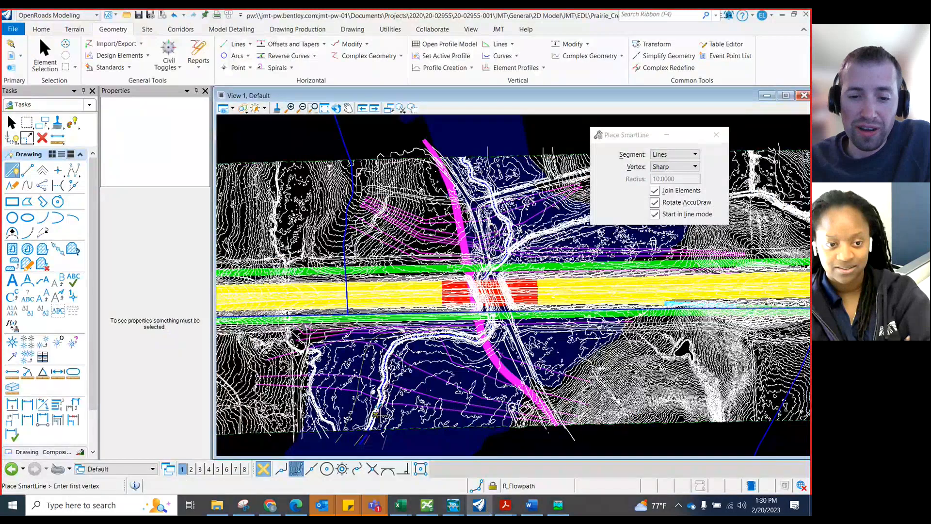
{"action": "scroll", "coordinate": [376, 412], "scroll_direction": "up", "scroll_amount": 1}
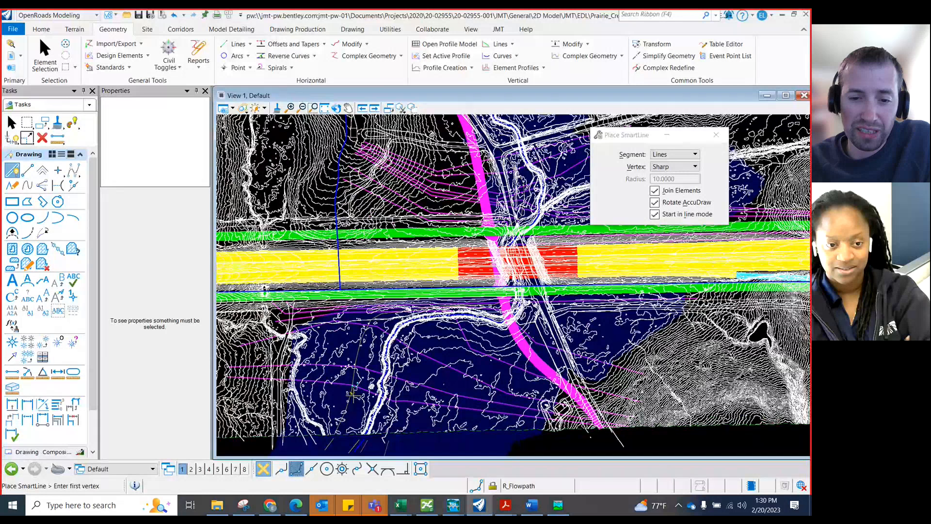
{"action": "scroll", "coordinate": [393, 424], "scroll_direction": "up", "scroll_amount": 1}
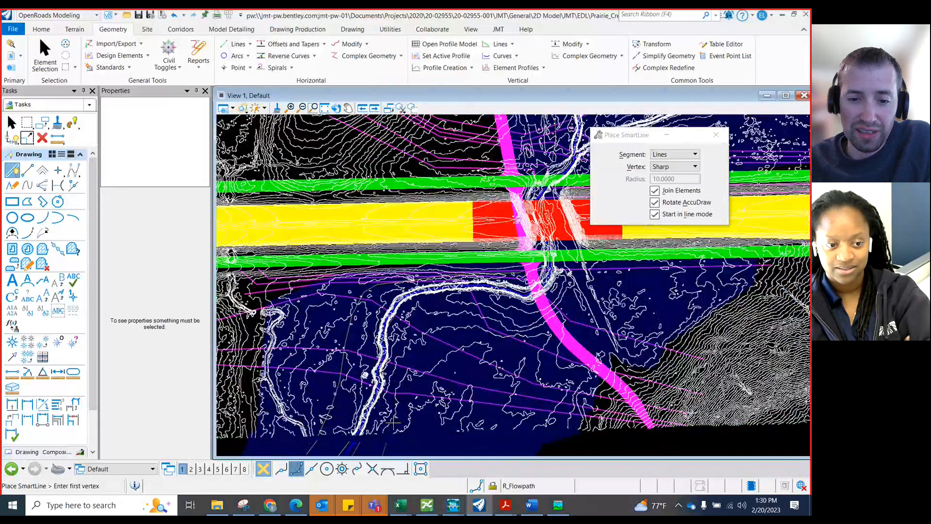
{"action": "scroll", "coordinate": [393, 423], "scroll_direction": "up", "scroll_amount": 1}
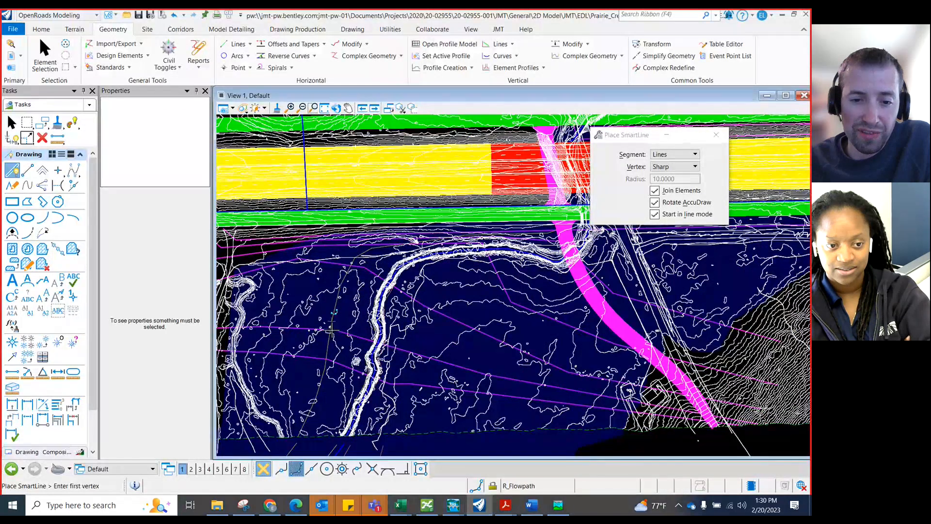
{"action": "scroll", "coordinate": [332, 329], "scroll_direction": "up", "scroll_amount": 2}
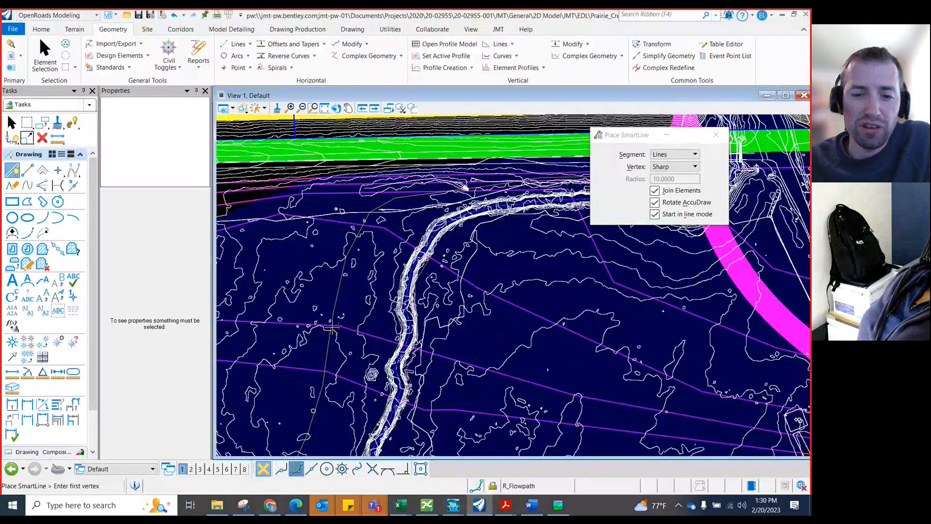
{"action": "scroll", "coordinate": [397, 349], "scroll_direction": "up", "scroll_amount": 2}
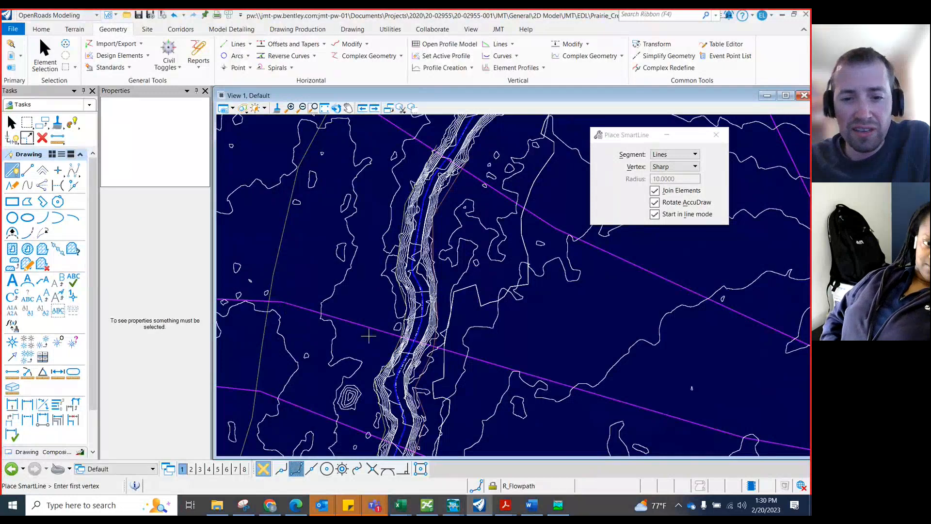
{"action": "scroll", "coordinate": [401, 340], "scroll_direction": "up", "scroll_amount": 1}
{"action": "scroll", "coordinate": [401, 339], "scroll_direction": "up", "scroll_amount": 2}
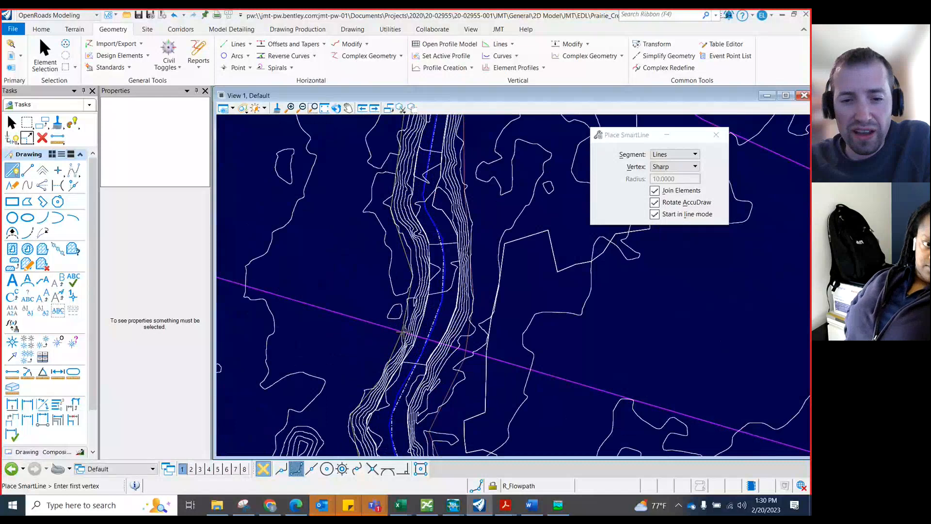
{"action": "scroll", "coordinate": [401, 334], "scroll_direction": "down", "scroll_amount": 1}
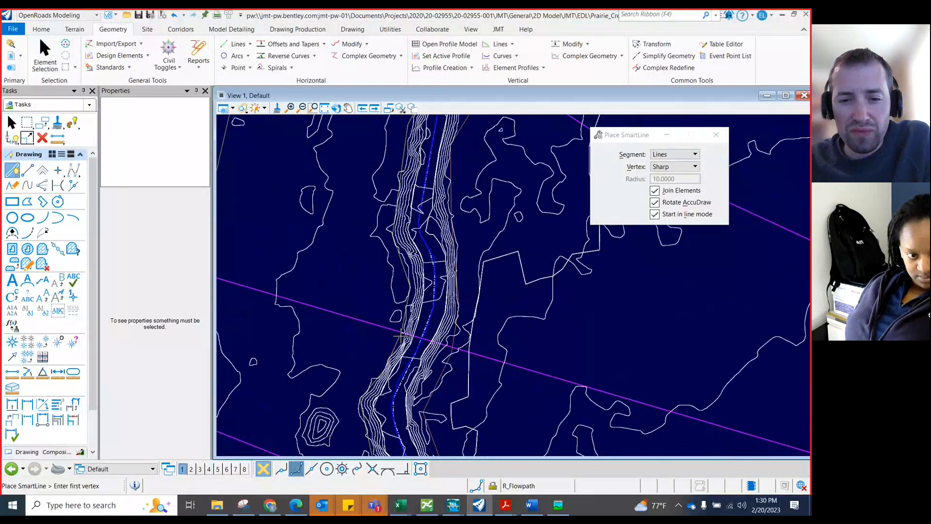
{"action": "scroll", "coordinate": [401, 334], "scroll_direction": "up", "scroll_amount": 2}
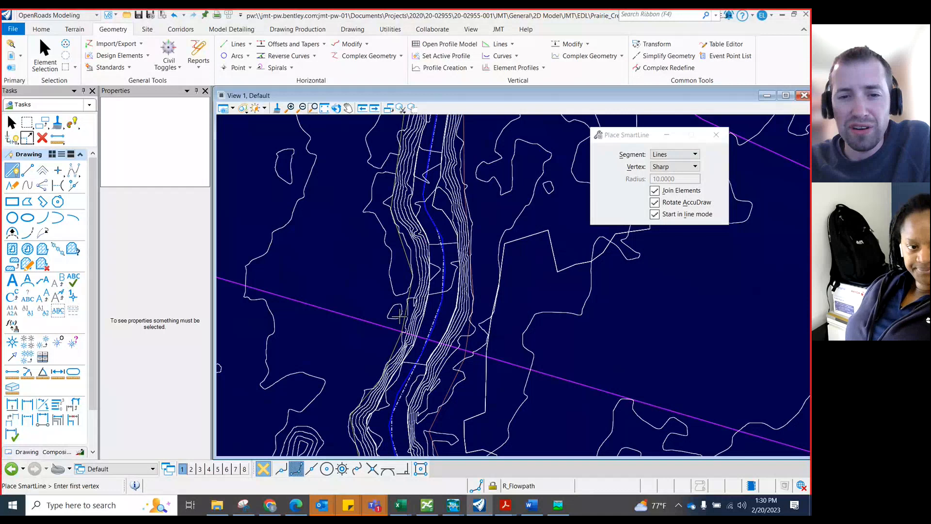
{"action": "scroll", "coordinate": [393, 321], "scroll_direction": "down", "scroll_amount": 1}
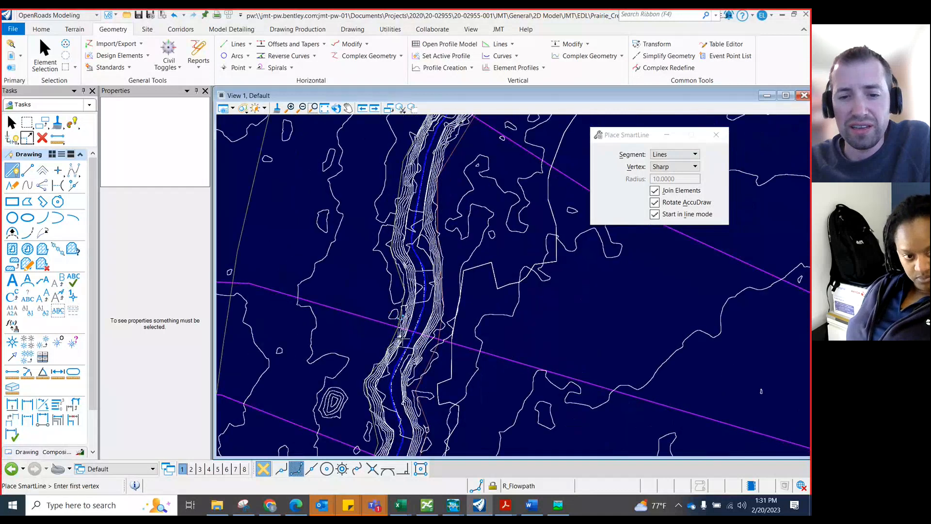
{"action": "scroll", "coordinate": [400, 329], "scroll_direction": "up", "scroll_amount": 3}
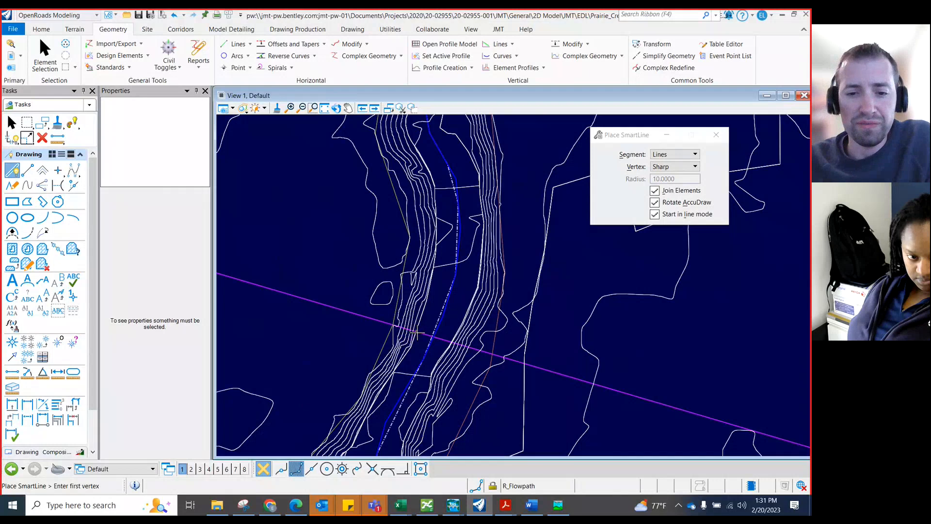
{"action": "scroll", "coordinate": [408, 330], "scroll_direction": "down", "scroll_amount": 1}
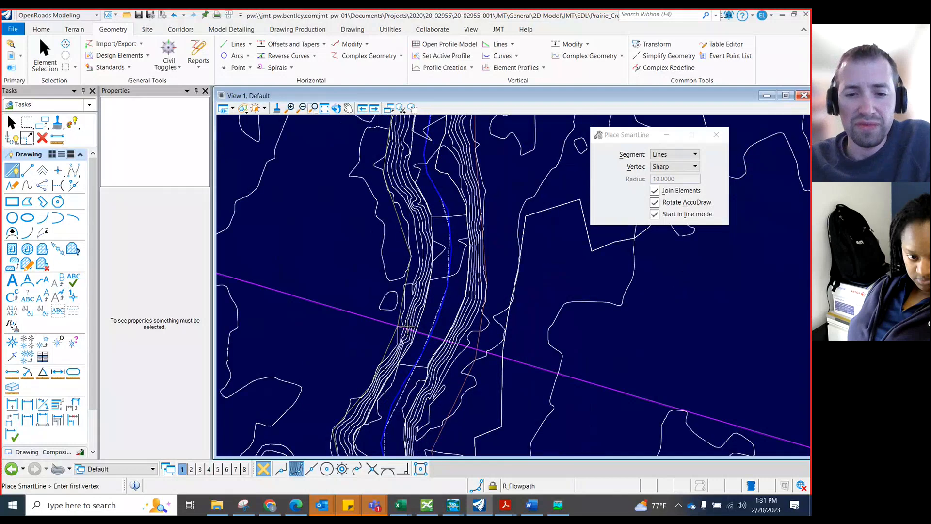
{"action": "scroll", "coordinate": [407, 328], "scroll_direction": "down", "scroll_amount": 3}
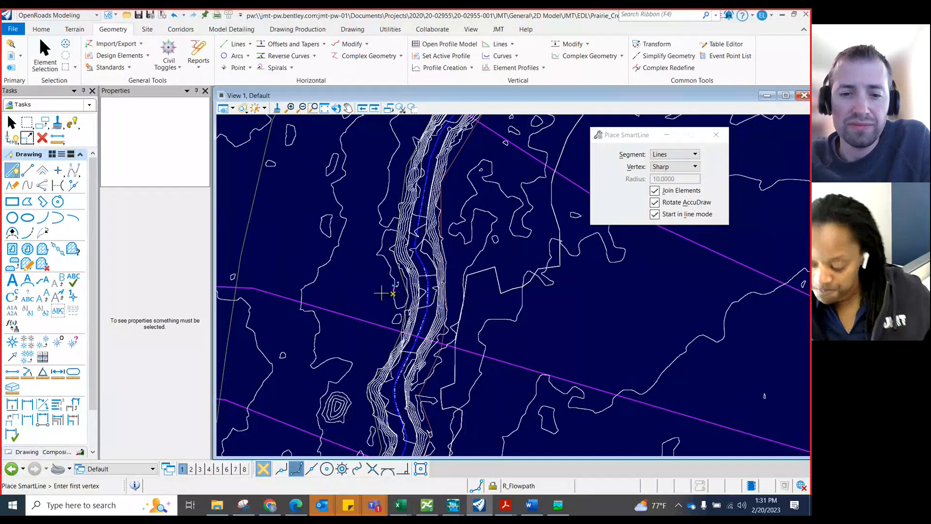
{"action": "scroll", "coordinate": [391, 362], "scroll_direction": "down", "scroll_amount": 2}
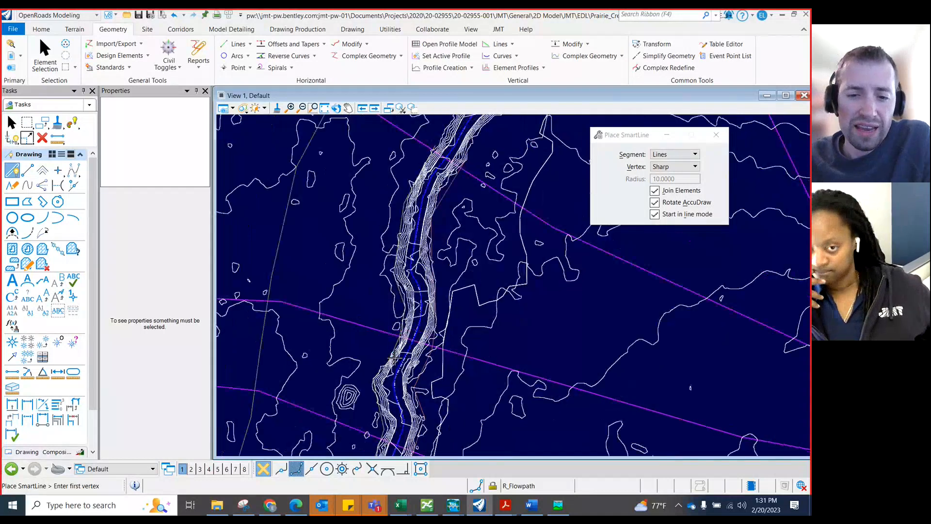
{"action": "scroll", "coordinate": [384, 378], "scroll_direction": "down", "scroll_amount": 2}
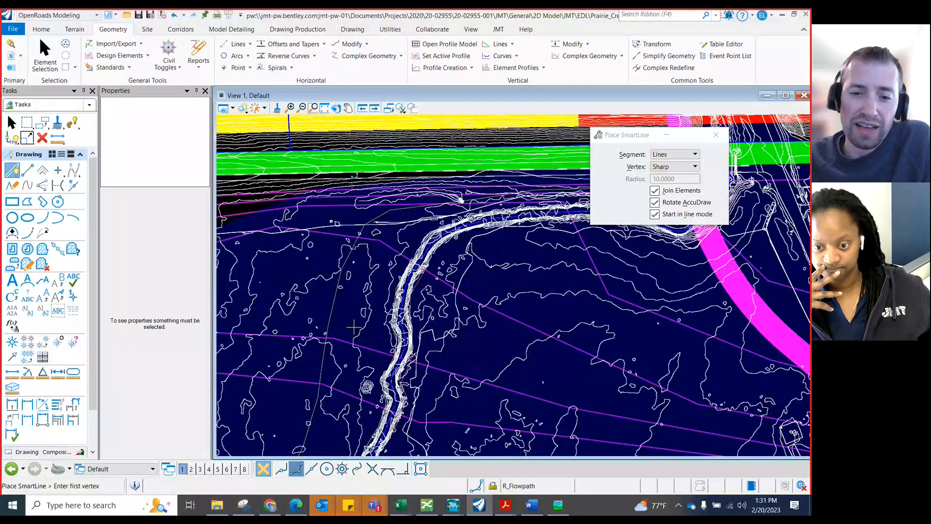
{"action": "scroll", "coordinate": [353, 341], "scroll_direction": "down", "scroll_amount": 2}
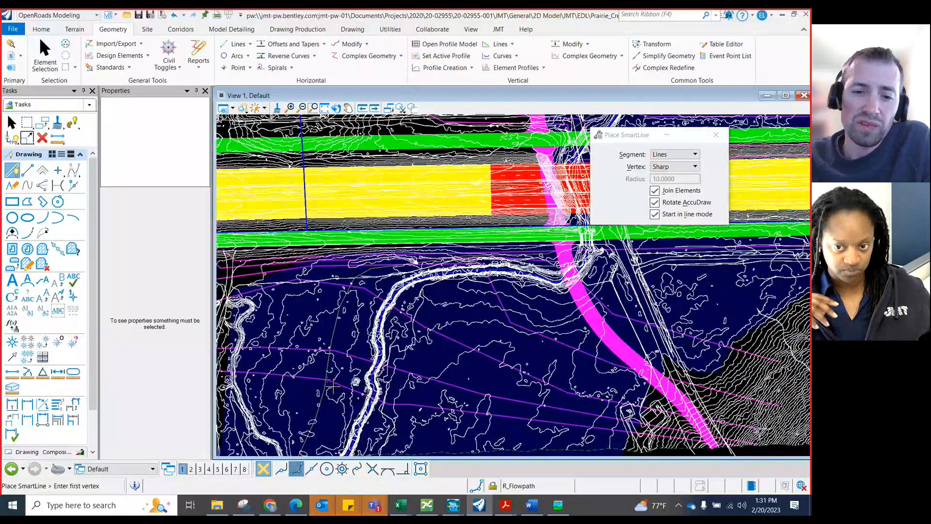
{"action": "scroll", "coordinate": [364, 359], "scroll_direction": "down", "scroll_amount": 1}
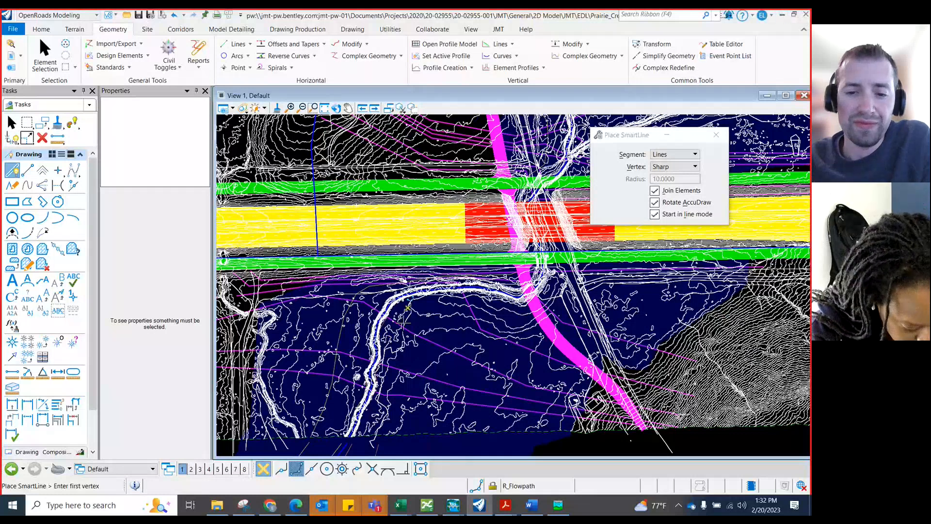
Switch to the Microsoft Teams meeting window and leave the meeting
{"action": "left_click", "coordinate": [533, 509]}
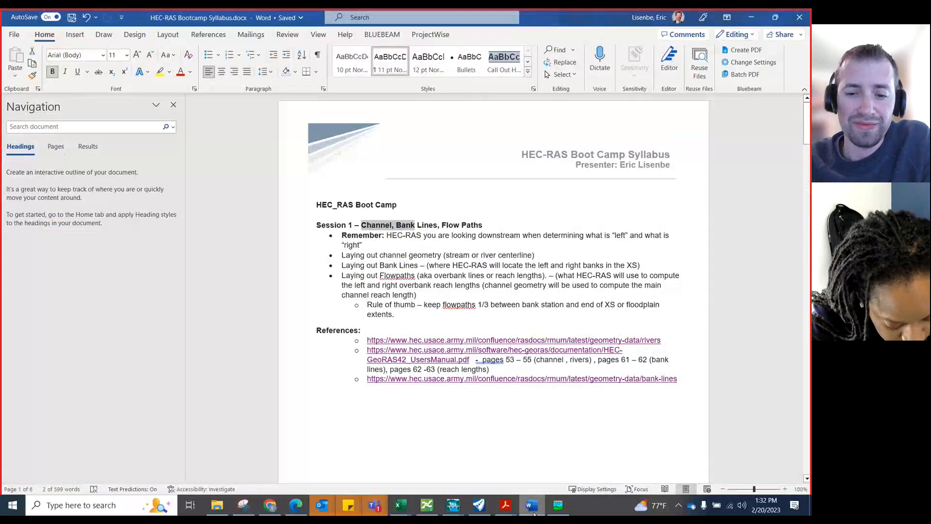
{"action": "left_click", "coordinate": [532, 509]}
{"action": "mouse_move", "coordinate": [388, 504]}
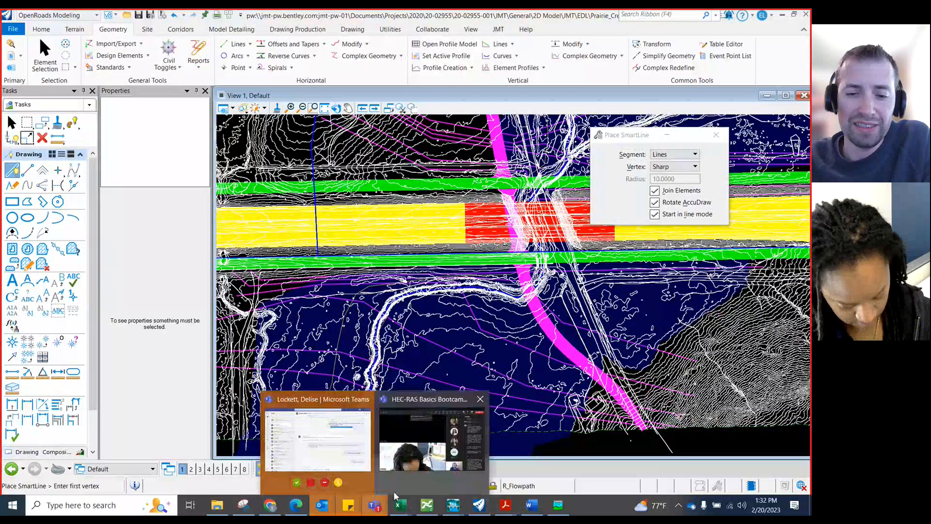
{"action": "left_click", "coordinate": [399, 485]}
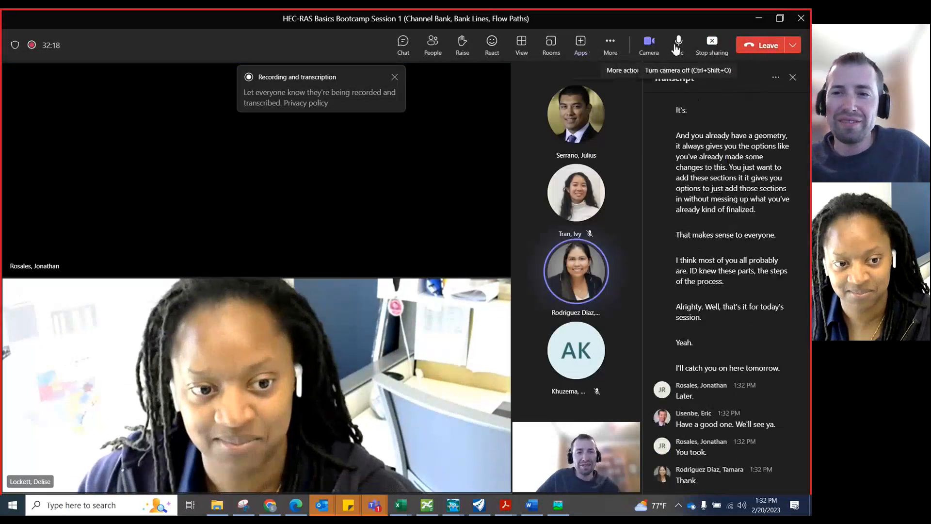
{"action": "left_click", "coordinate": [744, 46]}
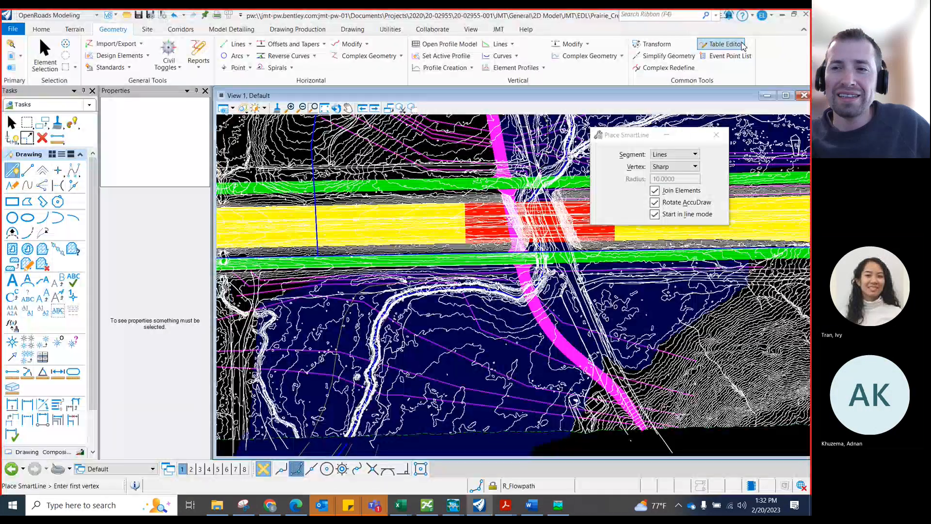